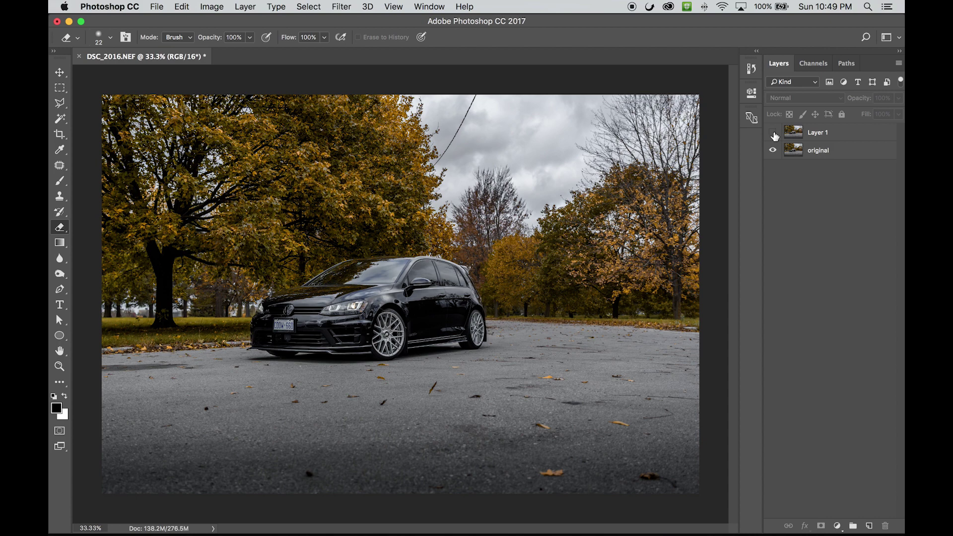
Make Layer 1 visible above the original layer and duplicate it
{"action": "left_click", "coordinate": [772, 132]}
{"action": "left_click", "coordinate": [773, 133]}
{"action": "left_click", "coordinate": [773, 133]}
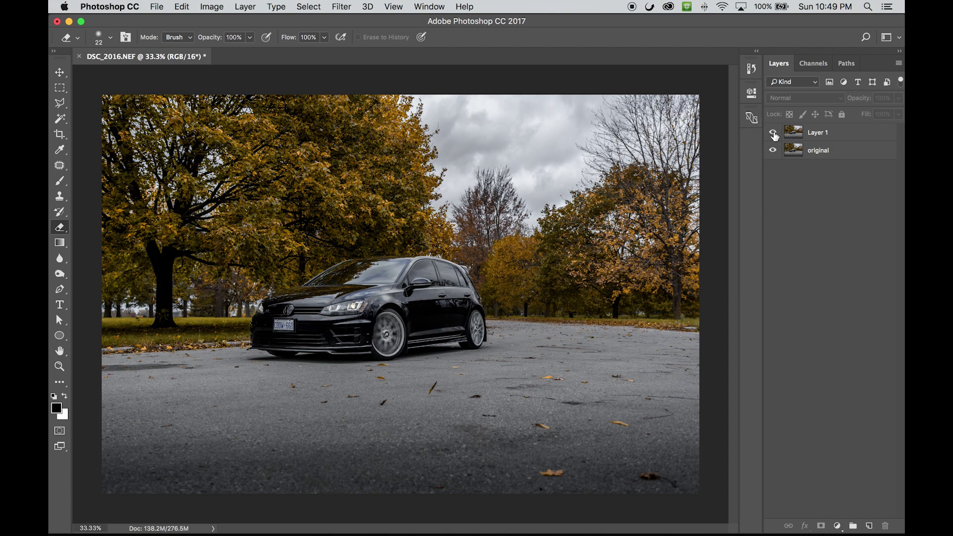
{"action": "left_click", "coordinate": [792, 150]}
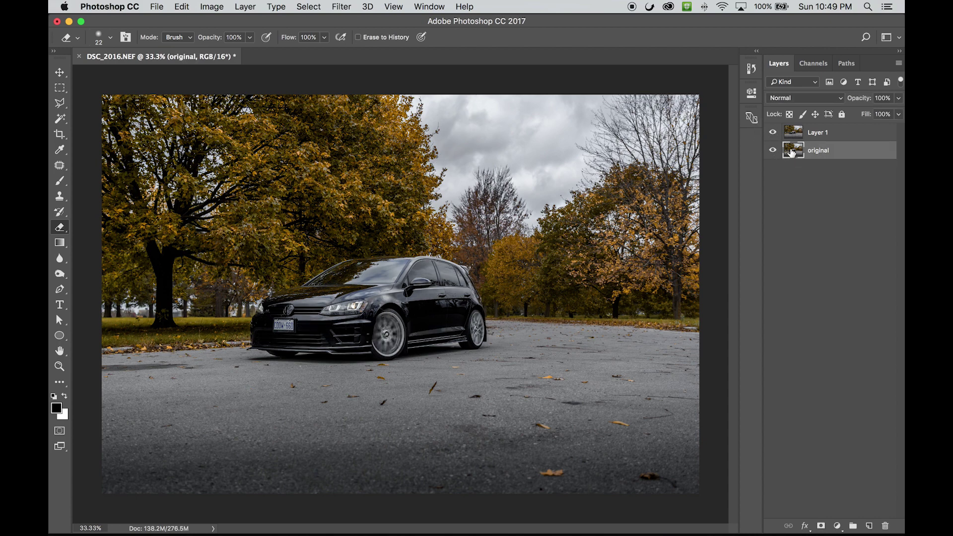
{"action": "left_click", "coordinate": [794, 138]}
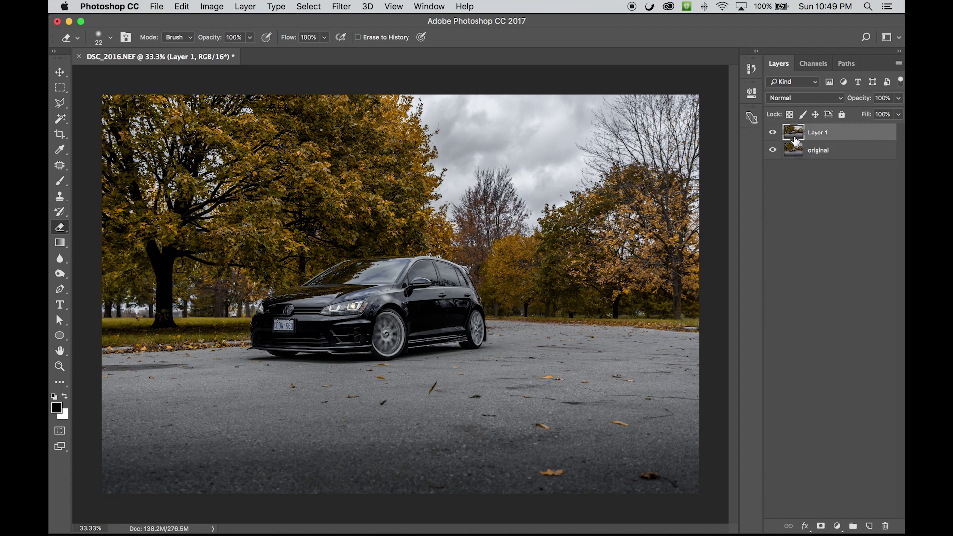
{"action": "left_click_drag", "start_coordinate": [793, 135], "coordinate": [868, 525]}
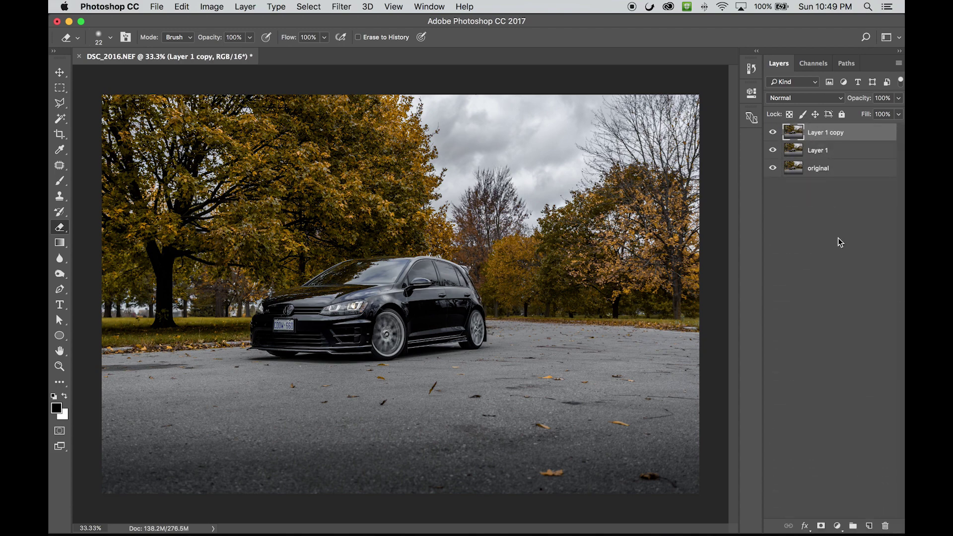
Rename Layer 1 as "no blur" and its copy above as "blur"
{"action": "left_click", "coordinate": [822, 152]}
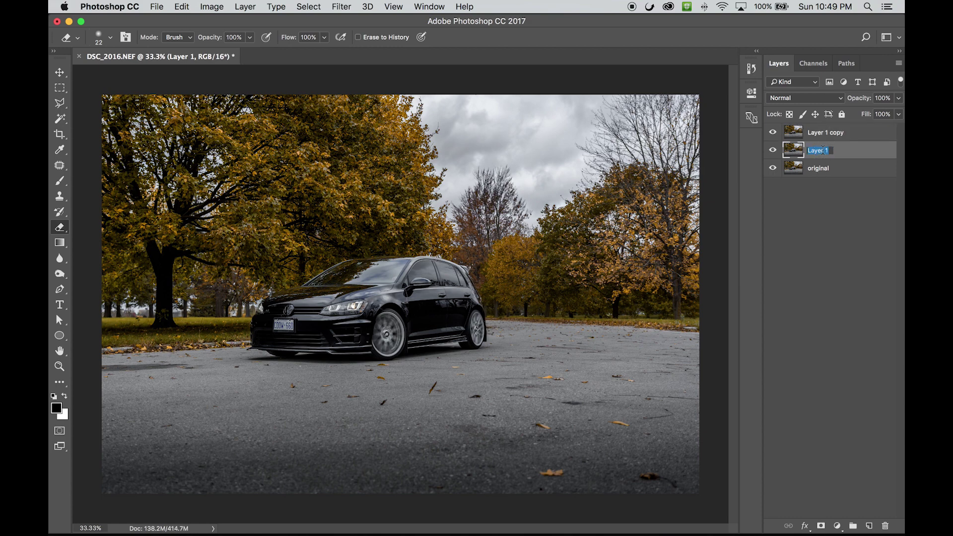
{"action": "type", "text": "no blur"}
{"action": "key", "text": "Return"}
{"action": "double_click", "coordinate": [825, 132]}
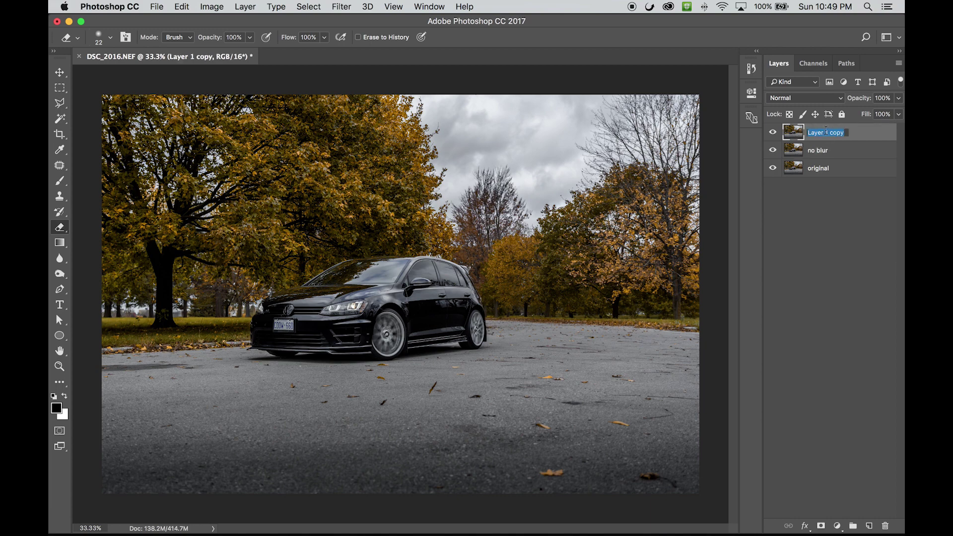
{"action": "type", "text": "blur"}
{"action": "key", "text": "Return"}
Start a Path Blur from the Blur Gallery on the blur layer
{"action": "left_click", "coordinate": [822, 152]}
{"action": "left_click", "coordinate": [816, 133]}
{"action": "left_click", "coordinate": [819, 150]}
{"action": "left_click", "coordinate": [815, 133]}
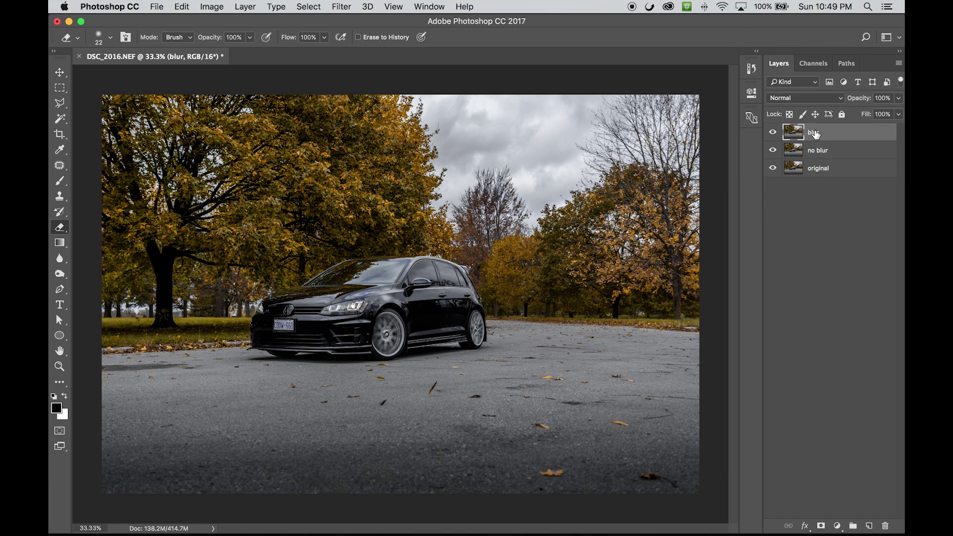
{"action": "left_click", "coordinate": [338, 6]}
{"action": "mouse_move", "coordinate": [379, 162]}
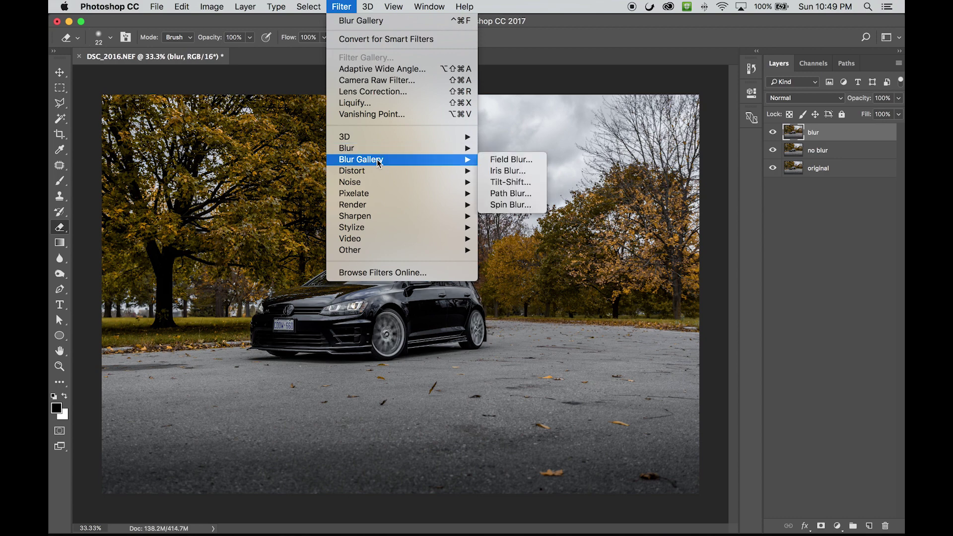
{"action": "left_click", "coordinate": [507, 194]}
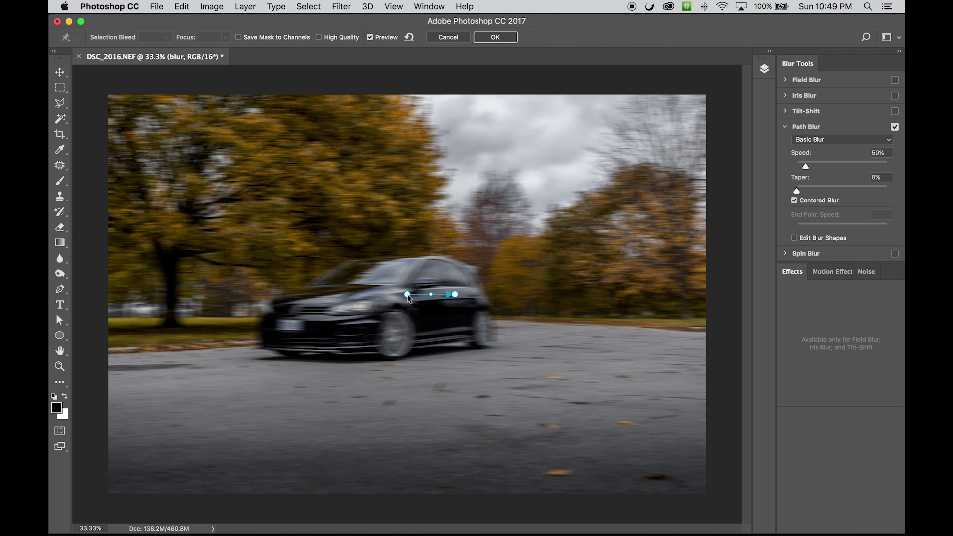
Reverse and stretch the blur path so it curves from the car's rear forward past the photo's left edge
{"action": "left_click_drag", "start_coordinate": [407, 294], "coordinate": [497, 281]}
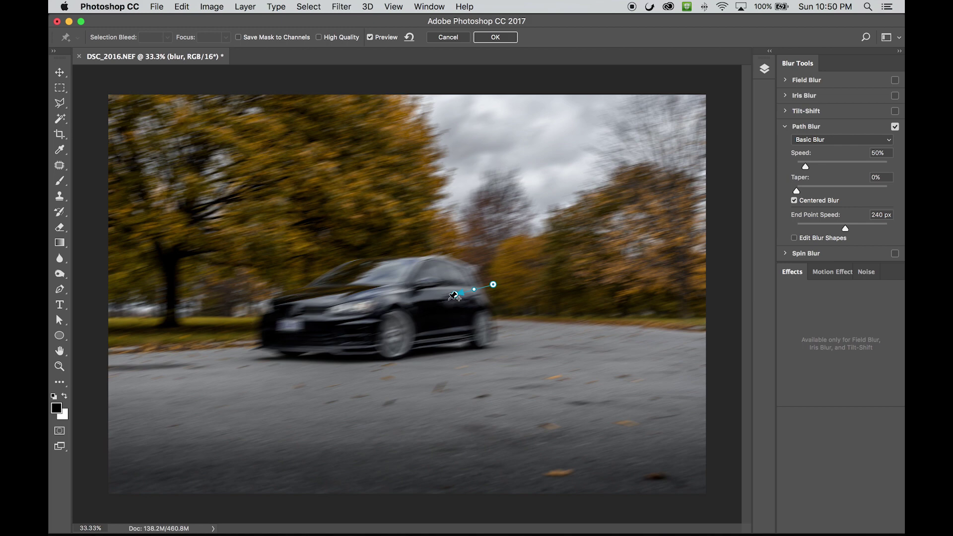
{"action": "left_click_drag", "start_coordinate": [455, 294], "coordinate": [321, 322]}
{"action": "left_click_drag", "start_coordinate": [263, 333], "coordinate": [91, 345]}
{"action": "left_click_drag", "start_coordinate": [293, 316], "coordinate": [321, 330]}
{"action": "left_click_drag", "start_coordinate": [93, 347], "coordinate": [95, 361]}
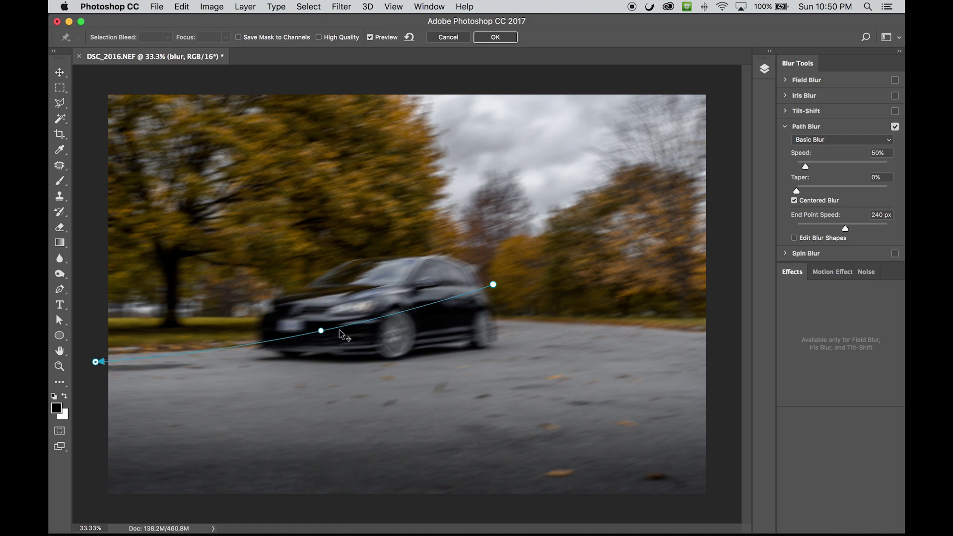
Lower the blur path's midpoint and both end points towards the base of the car
{"action": "left_click_drag", "start_coordinate": [321, 330], "coordinate": [333, 337]}
{"action": "left_click_drag", "start_coordinate": [493, 284], "coordinate": [492, 300]}
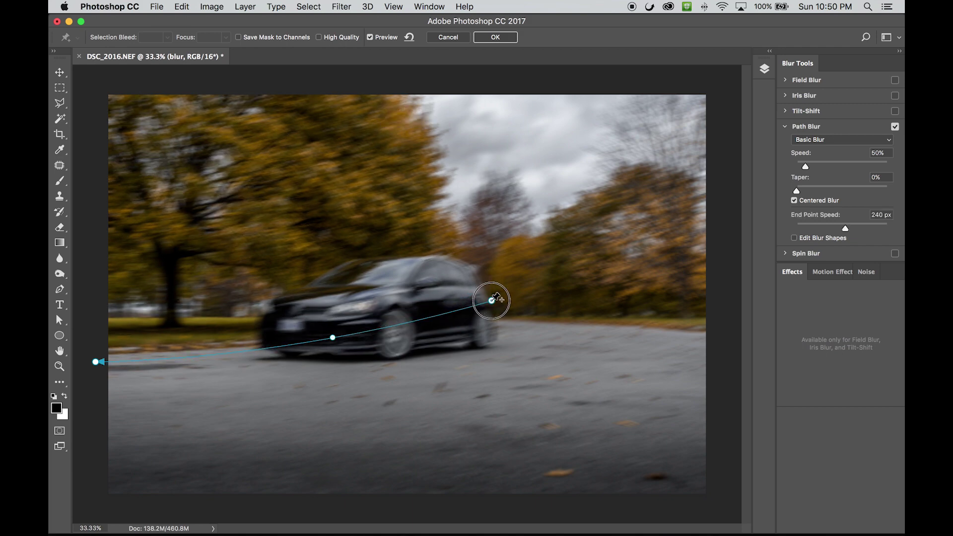
{"action": "left_click", "coordinate": [332, 338]}
{"action": "left_click_drag", "start_coordinate": [333, 338], "coordinate": [338, 346]}
{"action": "left_click_drag", "start_coordinate": [96, 361], "coordinate": [98, 373]}
Refine the blur path by lowering its rear end, shifting the midpoint towards the front wheel and extending the front end outwards
{"action": "left_click", "coordinate": [493, 302]}
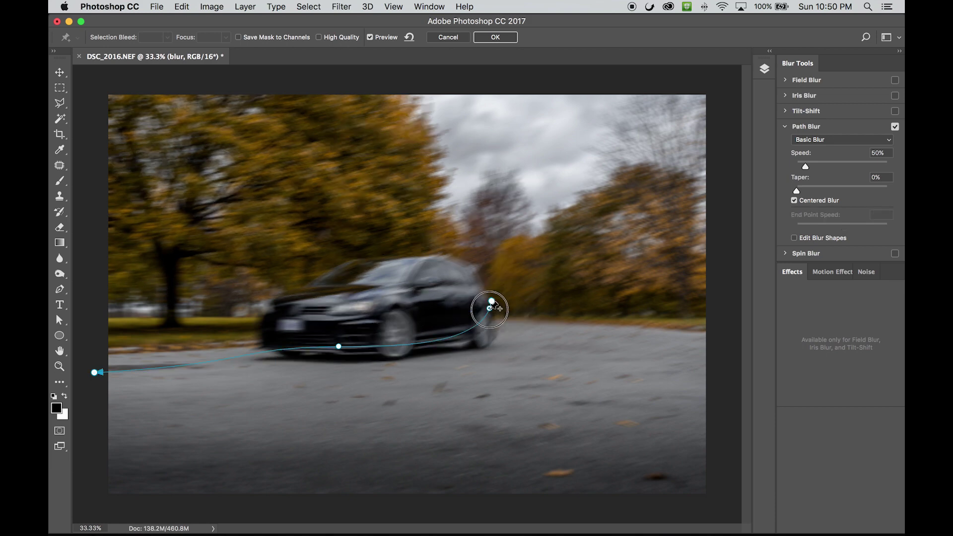
{"action": "left_click_drag", "start_coordinate": [490, 304], "coordinate": [489, 310]}
{"action": "key", "text": "super+z"}
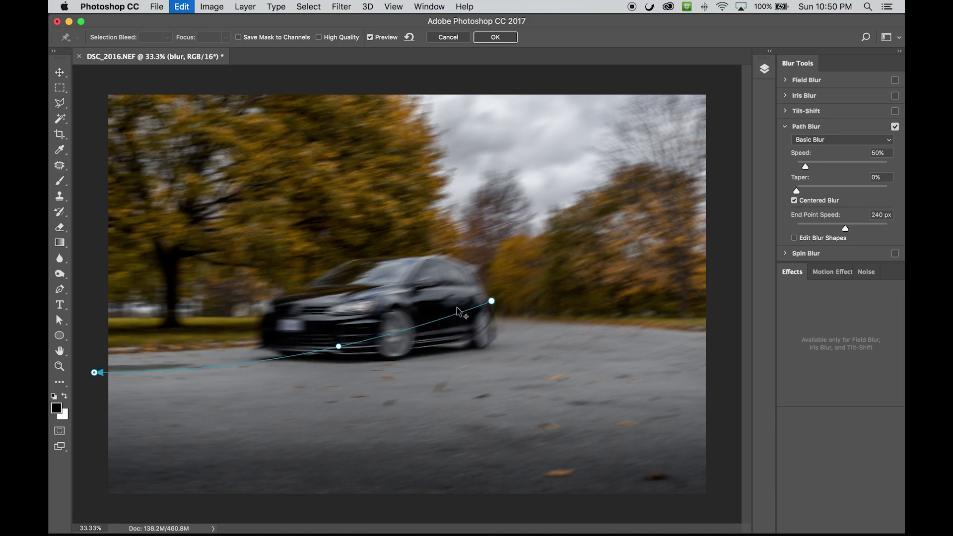
{"action": "left_click", "coordinate": [491, 301]}
{"action": "left_click_drag", "start_coordinate": [492, 300], "coordinate": [493, 310]}
{"action": "left_click_drag", "start_coordinate": [339, 348], "coordinate": [347, 353]}
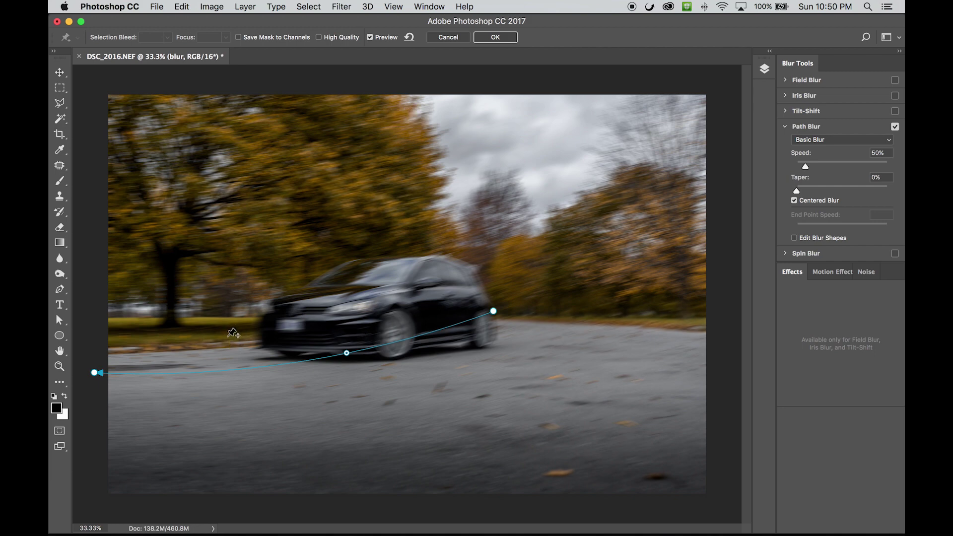
{"action": "left_click_drag", "start_coordinate": [95, 373], "coordinate": [85, 373]}
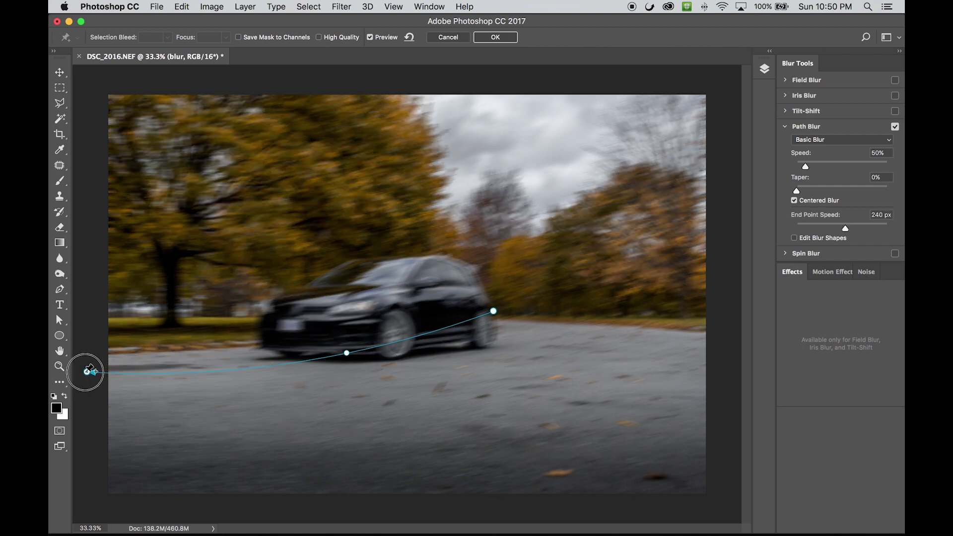
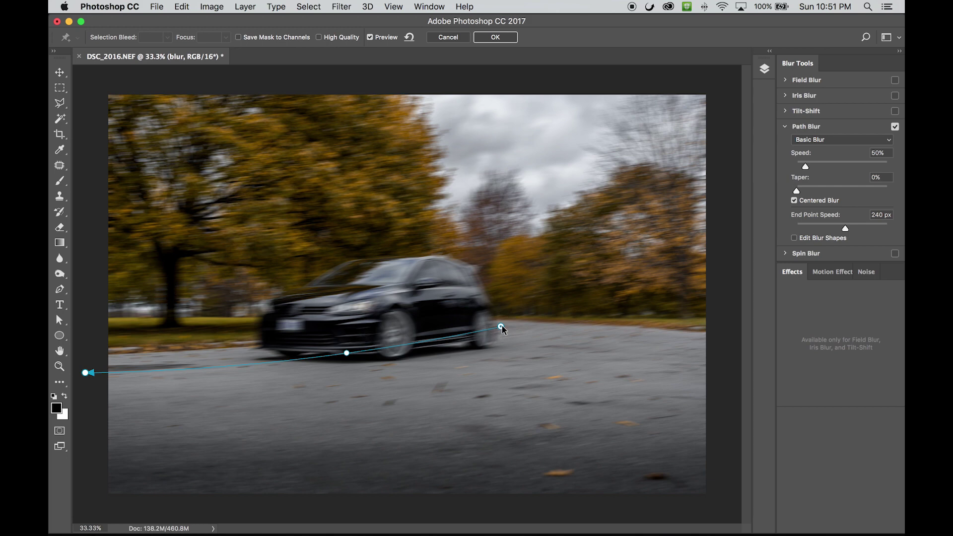
Set the end point speed to 81 px at the path's rear end and 476 px at its front end
{"action": "left_click_drag", "start_coordinate": [500, 327], "coordinate": [501, 341]}
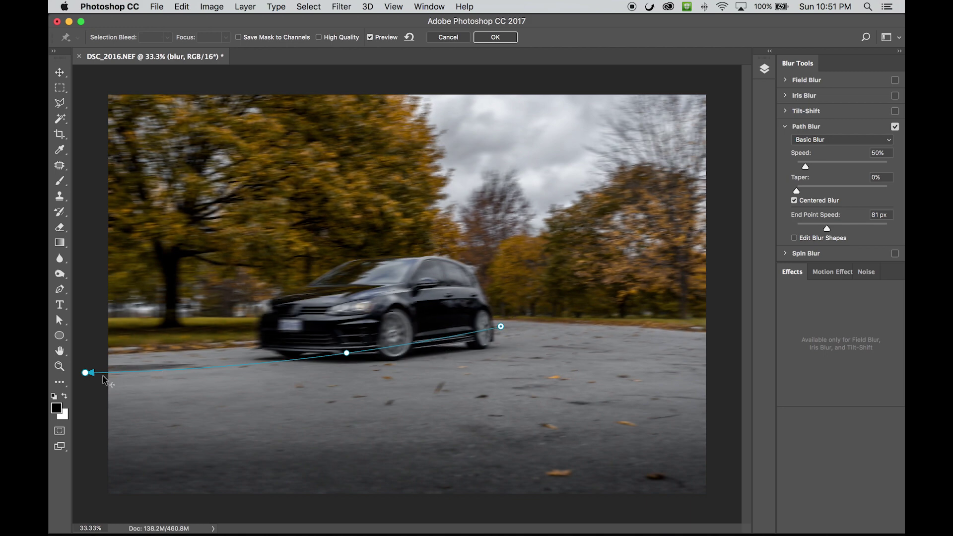
{"action": "left_click", "coordinate": [85, 372]}
{"action": "mouse_move", "coordinate": [77, 382]}
{"action": "left_click_drag", "start_coordinate": [77, 382], "coordinate": [74, 375]}
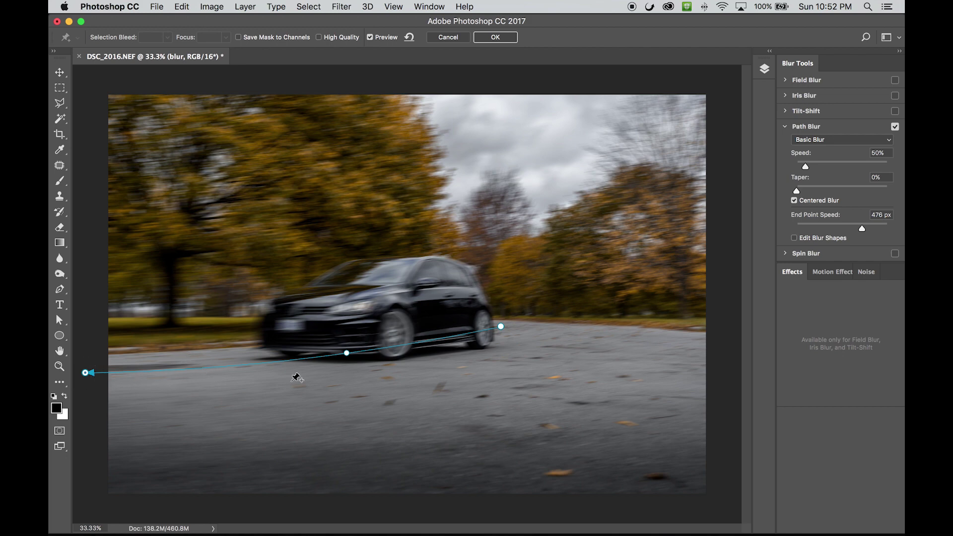
Try adding a second blur path from behind the car down to the photo's lower edge, bent outwards at its midpoint
{"action": "left_click", "coordinate": [524, 306]}
{"action": "left_click_drag", "start_coordinate": [576, 467], "coordinate": [436, 493]}
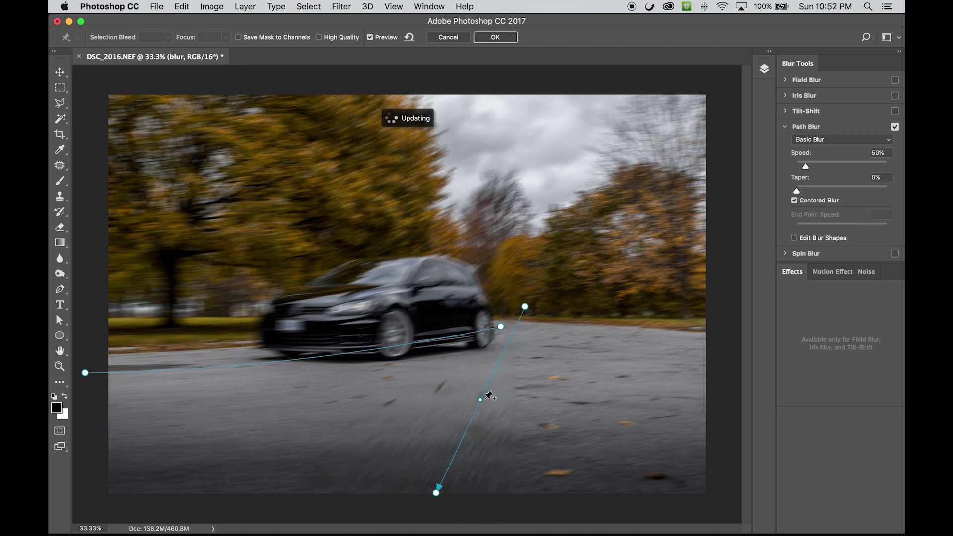
{"action": "left_click_drag", "start_coordinate": [480, 399], "coordinate": [549, 411]}
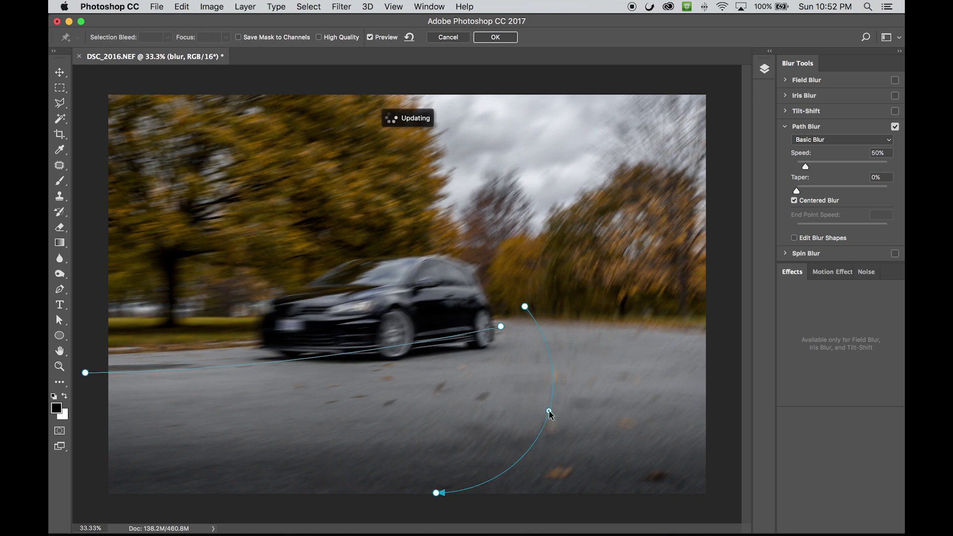
Delete the second blur path and apply the Path Blur with only the path along the car
{"action": "key", "text": "super+z"}
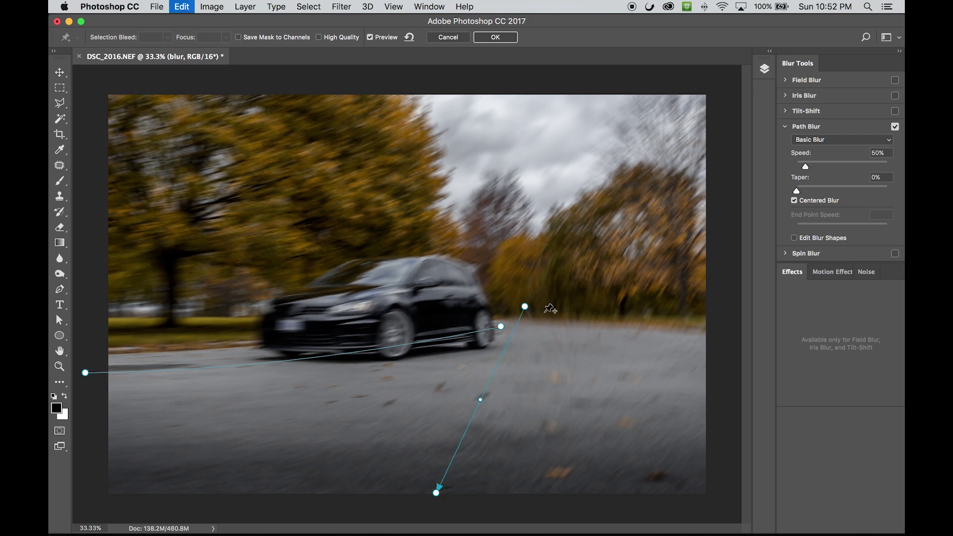
{"action": "key", "text": "super+z"}
{"action": "key", "text": "super+z"}
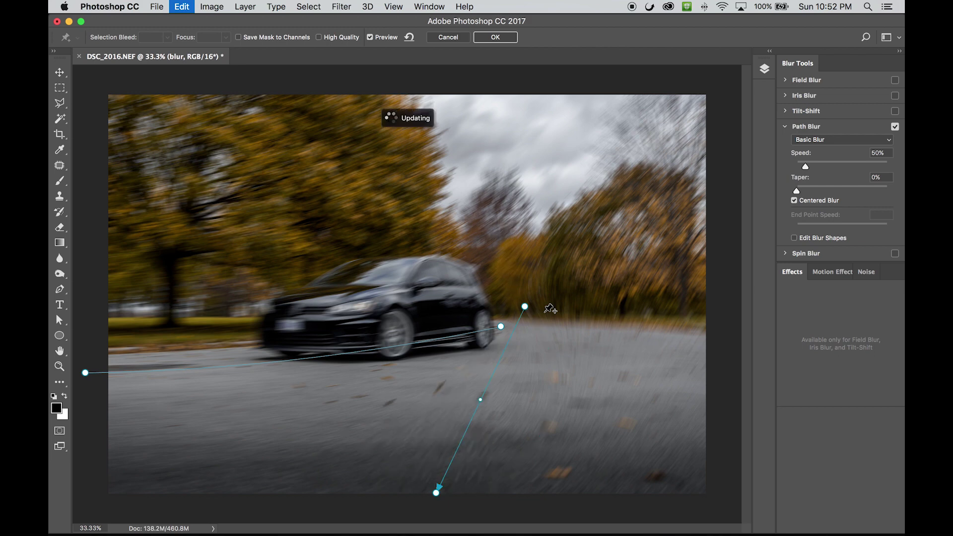
{"action": "left_click", "coordinate": [524, 307]}
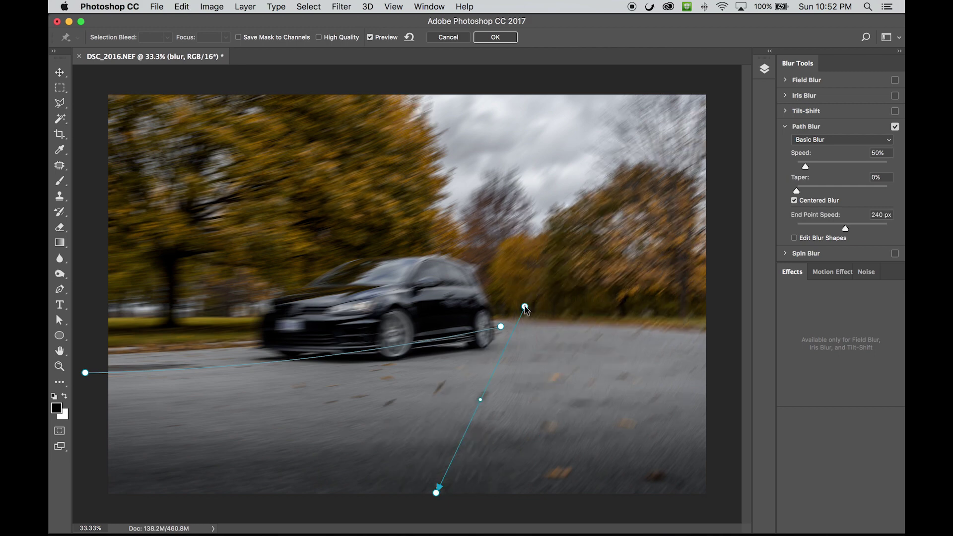
{"action": "key", "text": "BackSpace"}
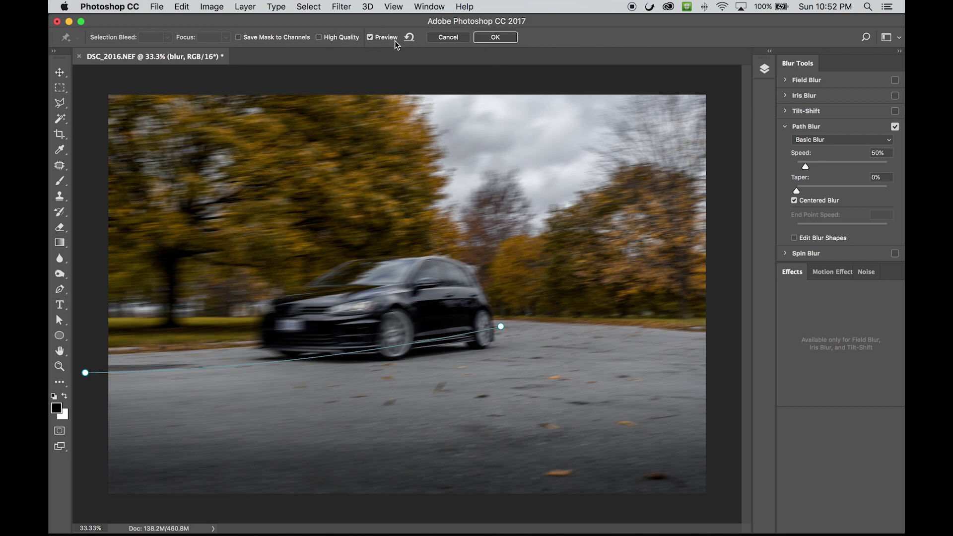
{"action": "left_click", "coordinate": [489, 43]}
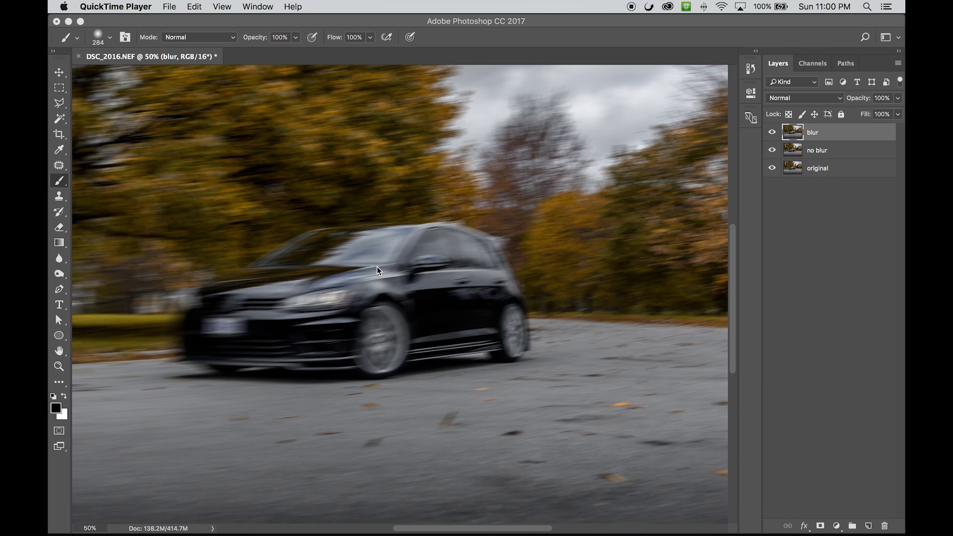
Add a white layer mask to the blur layer
{"action": "left_click", "coordinate": [287, 279]}
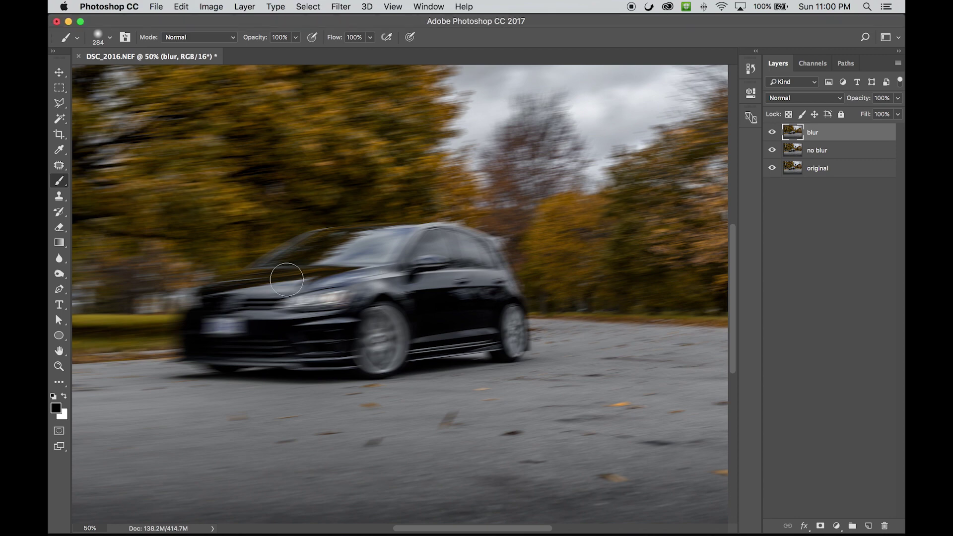
{"action": "left_click", "coordinate": [60, 73]}
{"action": "key", "text": "super+minus"}
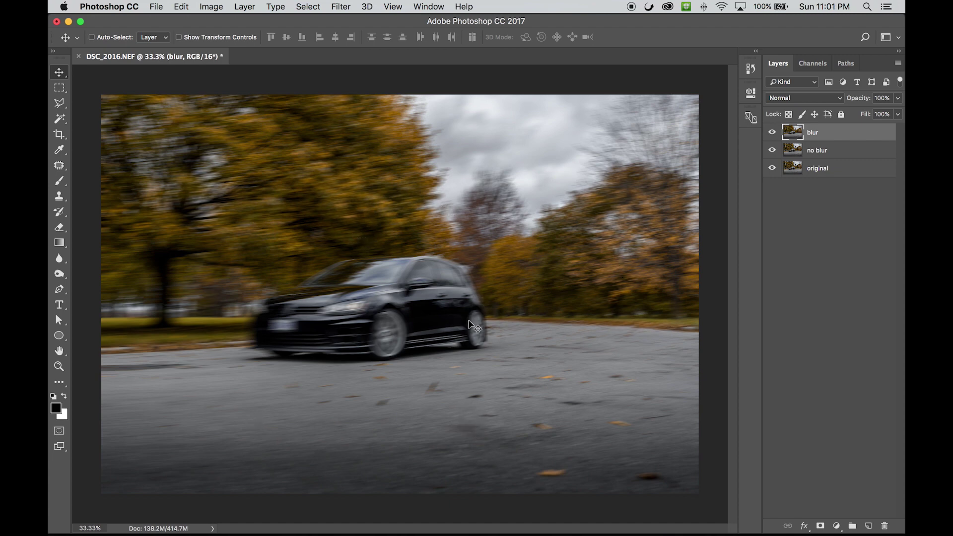
{"action": "key", "text": "super+equal"}
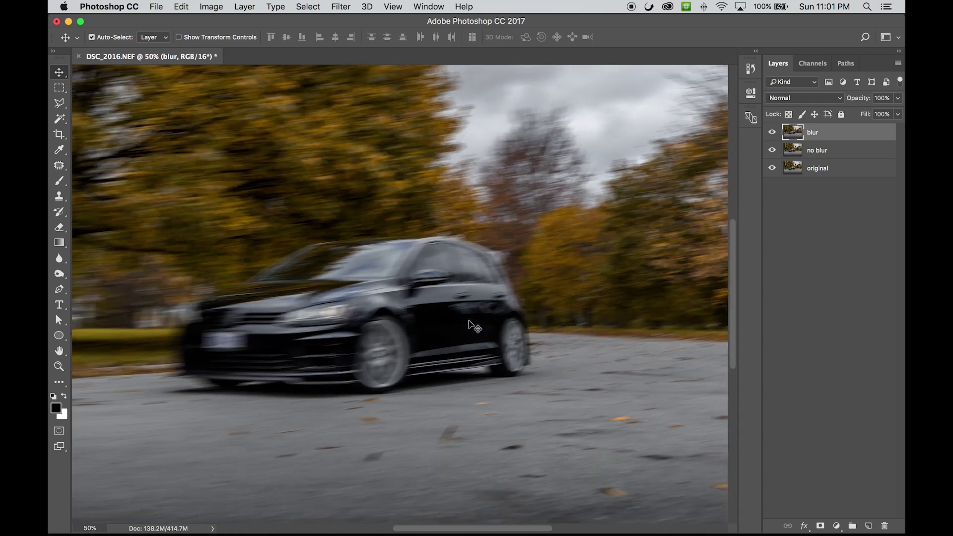
{"action": "key", "text": "super+minus"}
{"action": "key", "text": "super+equal"}
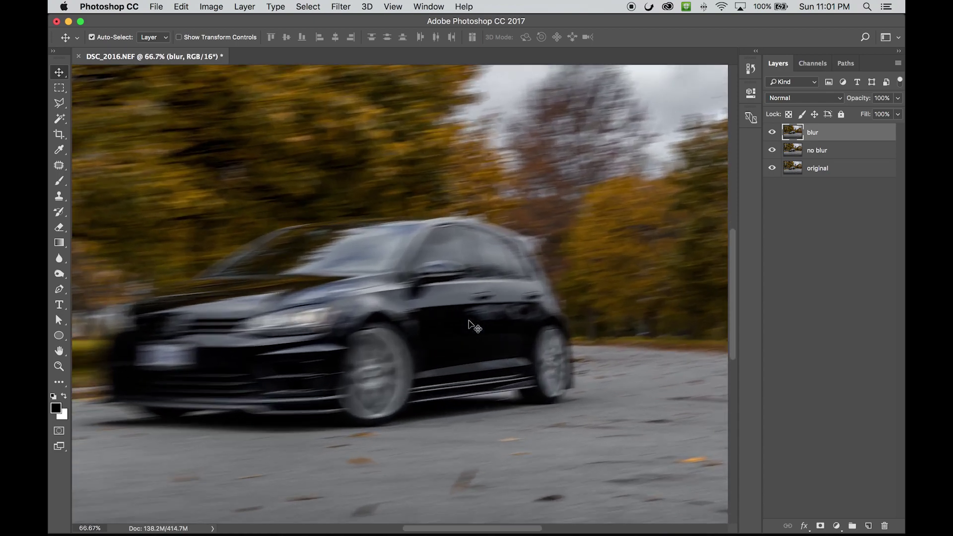
{"action": "left_click_drag", "start_coordinate": [468, 320], "coordinate": [512, 298]}
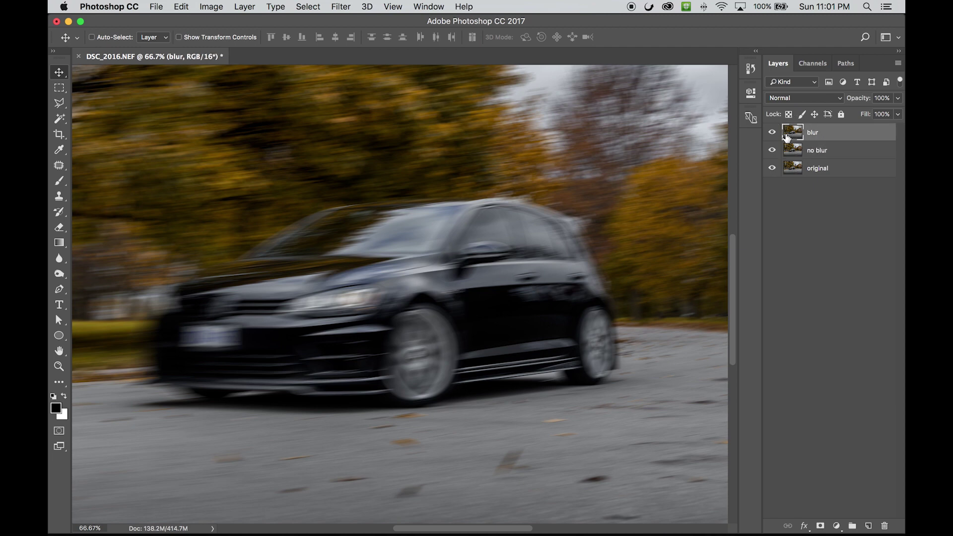
{"action": "left_click", "coordinate": [821, 525]}
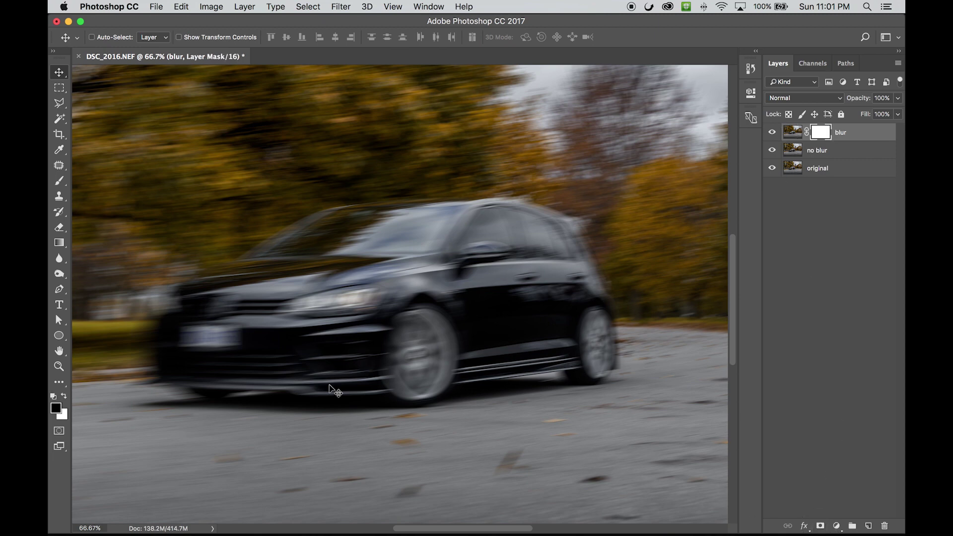
Paint black on the blur layer's mask over the car body with a 284 px brush, leaving the wheel spokes blurred
{"action": "left_click", "coordinate": [59, 181]}
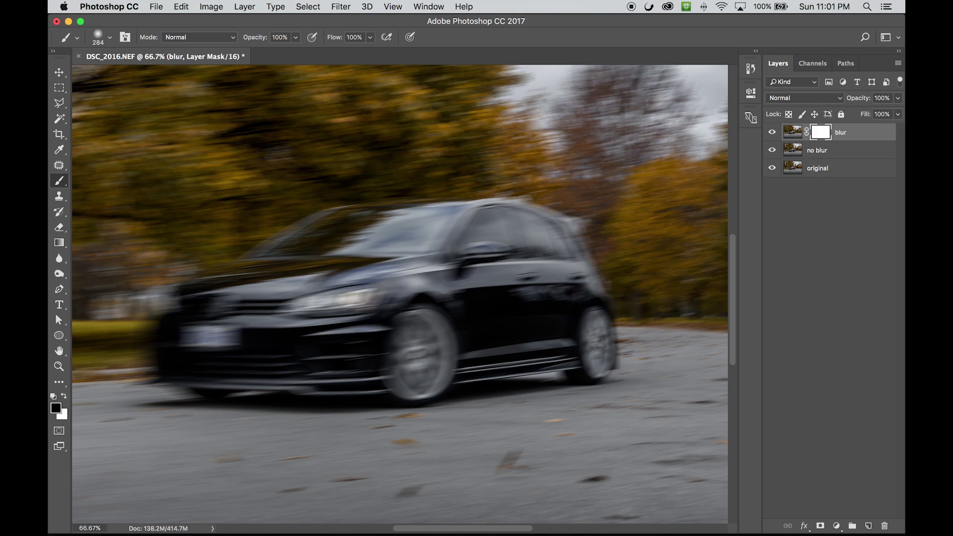
{"action": "mouse_move", "coordinate": [284, 308]}
{"action": "left_mouse_down"}
{"action": "mouse_move", "coordinate": [448, 278]}
{"action": "mouse_move", "coordinate": [323, 332]}
{"action": "mouse_move", "coordinate": [365, 351]}
{"action": "mouse_move", "coordinate": [416, 347]}
{"action": "mouse_move", "coordinate": [431, 332]}
{"action": "mouse_move", "coordinate": [541, 344]}
{"action": "mouse_move", "coordinate": [514, 264]}
{"action": "mouse_move", "coordinate": [422, 246]}
{"action": "mouse_move", "coordinate": [342, 248]}
{"action": "mouse_move", "coordinate": [395, 257]}
{"action": "left_mouse_up"}
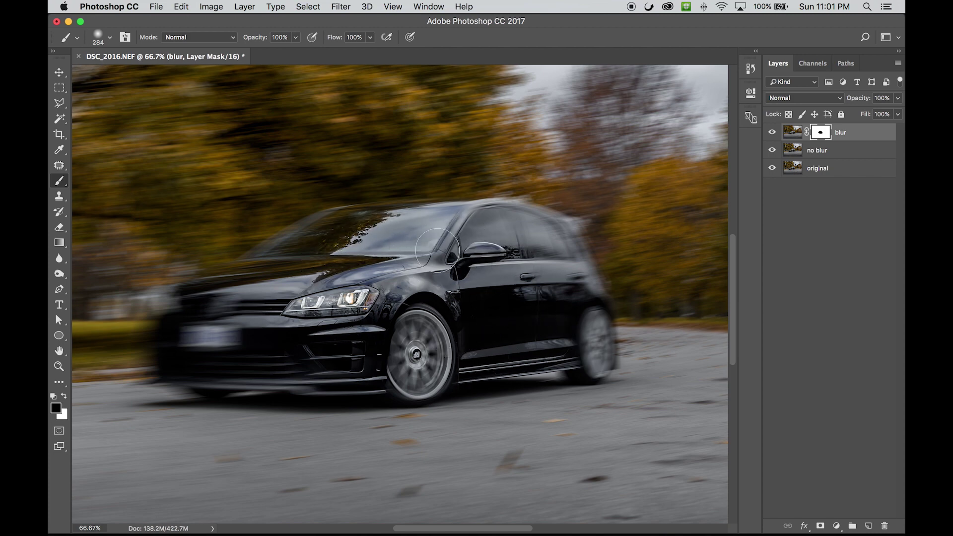
{"action": "scroll", "coordinate": [629, 246], "scroll_direction": "down", "scroll_amount": 1}
{"action": "mouse_move", "coordinate": [465, 259]}
{"action": "left_mouse_down"}
{"action": "mouse_move", "coordinate": [434, 258]}
{"action": "mouse_move", "coordinate": [464, 231]}
{"action": "mouse_move", "coordinate": [549, 242]}
{"action": "mouse_move", "coordinate": [570, 302]}
{"action": "mouse_move", "coordinate": [574, 292]}
{"action": "mouse_move", "coordinate": [586, 342]}
{"action": "mouse_move", "coordinate": [579, 352]}
{"action": "mouse_move", "coordinate": [594, 341]}
{"action": "mouse_move", "coordinate": [564, 218]}
{"action": "mouse_move", "coordinate": [413, 214]}
{"action": "mouse_move", "coordinate": [451, 206]}
{"action": "mouse_move", "coordinate": [331, 215]}
{"action": "mouse_move", "coordinate": [343, 214]}
{"action": "mouse_move", "coordinate": [259, 258]}
{"action": "mouse_move", "coordinate": [356, 268]}
{"action": "mouse_move", "coordinate": [204, 295]}
{"action": "mouse_move", "coordinate": [256, 268]}
{"action": "mouse_move", "coordinate": [197, 284]}
{"action": "mouse_move", "coordinate": [221, 277]}
{"action": "mouse_move", "coordinate": [208, 290]}
{"action": "mouse_move", "coordinate": [264, 266]}
{"action": "mouse_move", "coordinate": [208, 272]}
{"action": "mouse_move", "coordinate": [260, 255]}
{"action": "mouse_move", "coordinate": [210, 301]}
{"action": "mouse_move", "coordinate": [182, 295]}
{"action": "mouse_move", "coordinate": [176, 307]}
{"action": "mouse_move", "coordinate": [179, 297]}
{"action": "mouse_move", "coordinate": [158, 366]}
{"action": "mouse_move", "coordinate": [377, 361]}
{"action": "mouse_move", "coordinate": [197, 327]}
{"action": "left_mouse_up"}
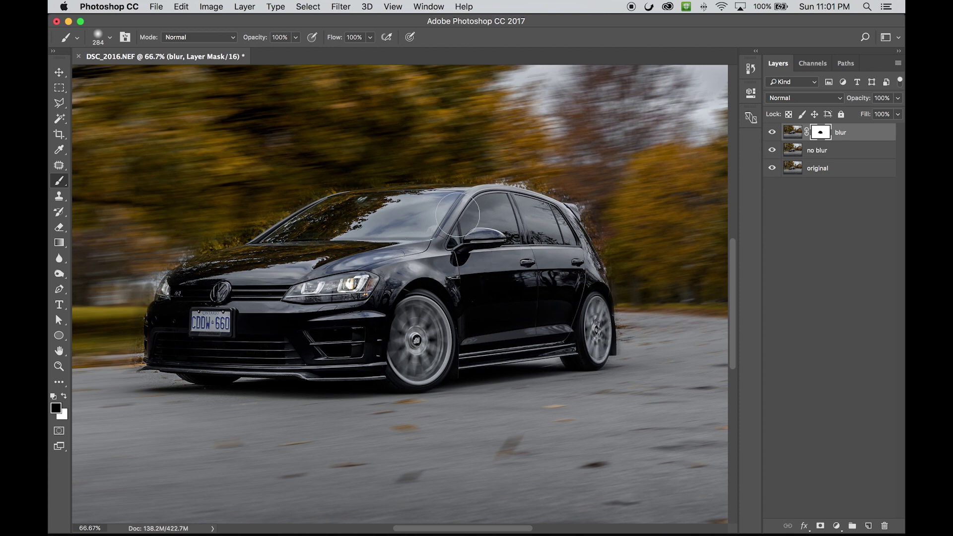
Finish painting black over the car's front on the blur mask and compare the photo with and without the blur layer
{"action": "mouse_move", "coordinate": [208, 288]}
{"action": "left_mouse_down"}
{"action": "mouse_move", "coordinate": [177, 306]}
{"action": "mouse_move", "coordinate": [164, 344]}
{"action": "left_mouse_up"}
{"action": "left_click", "coordinate": [771, 133]}
{"action": "left_click", "coordinate": [771, 133]}
{"action": "left_click", "coordinate": [771, 133]}
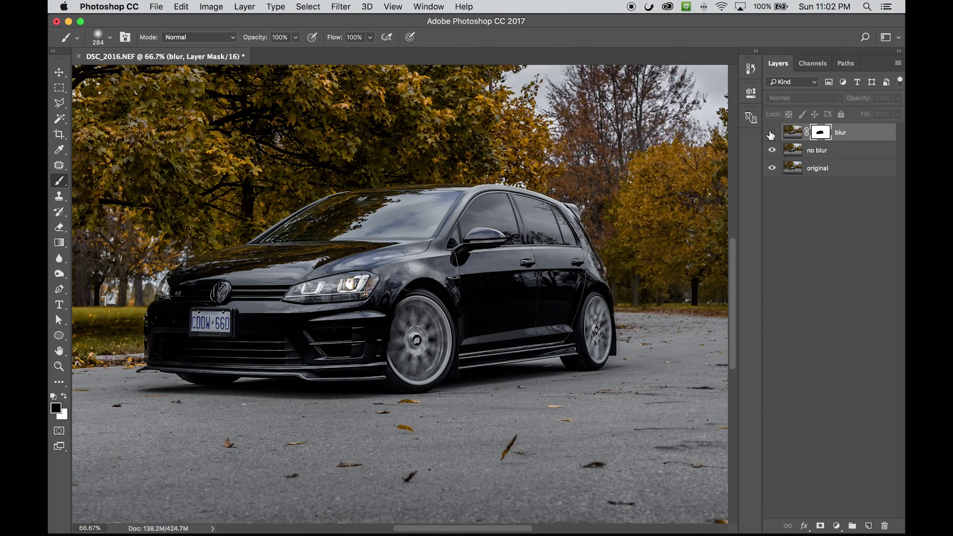
{"action": "left_click", "coordinate": [771, 133]}
{"action": "left_click", "coordinate": [771, 133]}
{"action": "left_click", "coordinate": [771, 133]}
{"action": "left_click", "coordinate": [771, 133]}
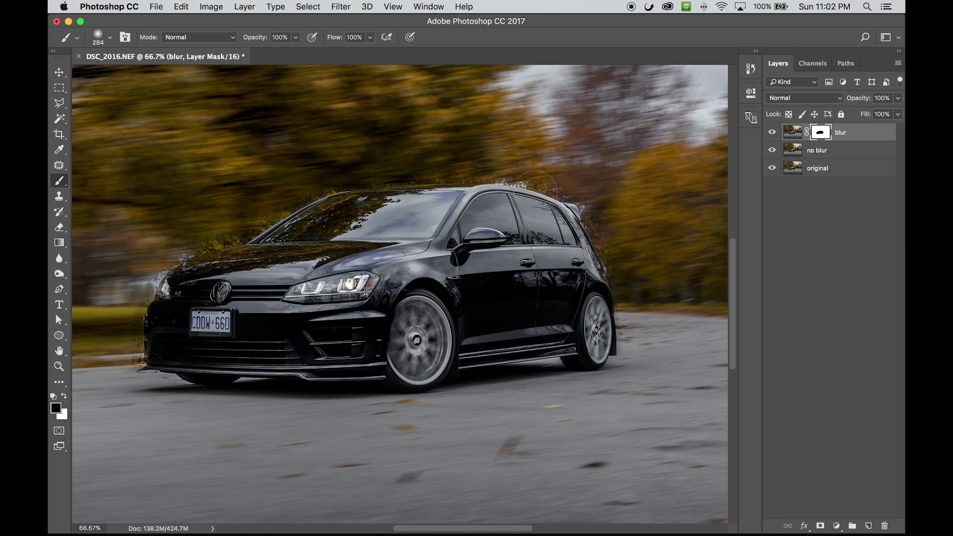
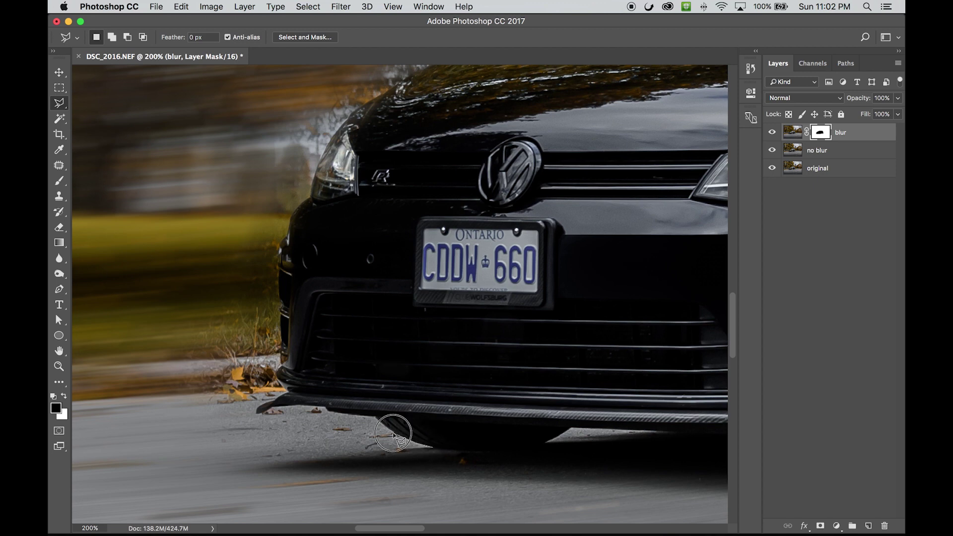
Trace the car's front outline with the Polygonal Lasso from the front tyre along the bumper lip up to the headlight
{"action": "left_click", "coordinate": [375, 417]}
{"action": "left_click", "coordinate": [346, 414]}
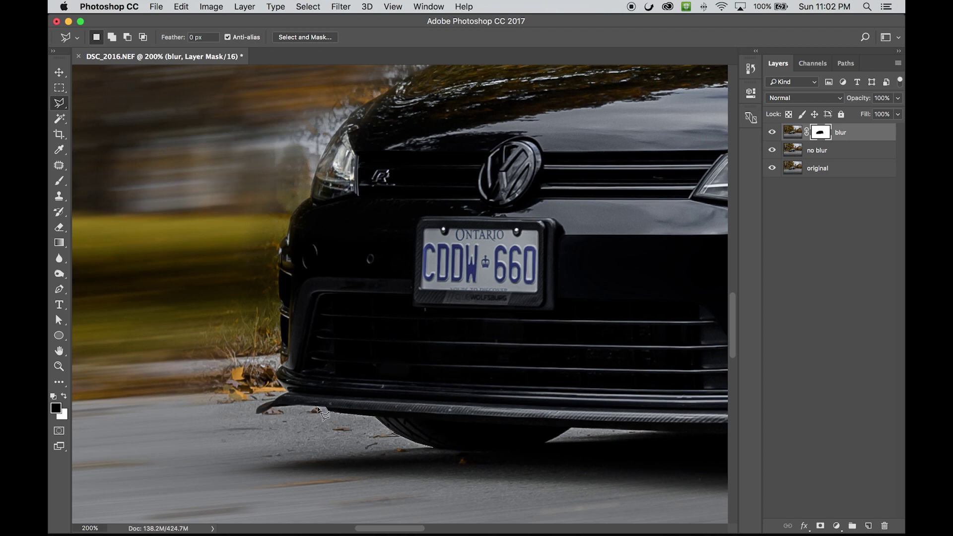
{"action": "left_click", "coordinate": [299, 406]}
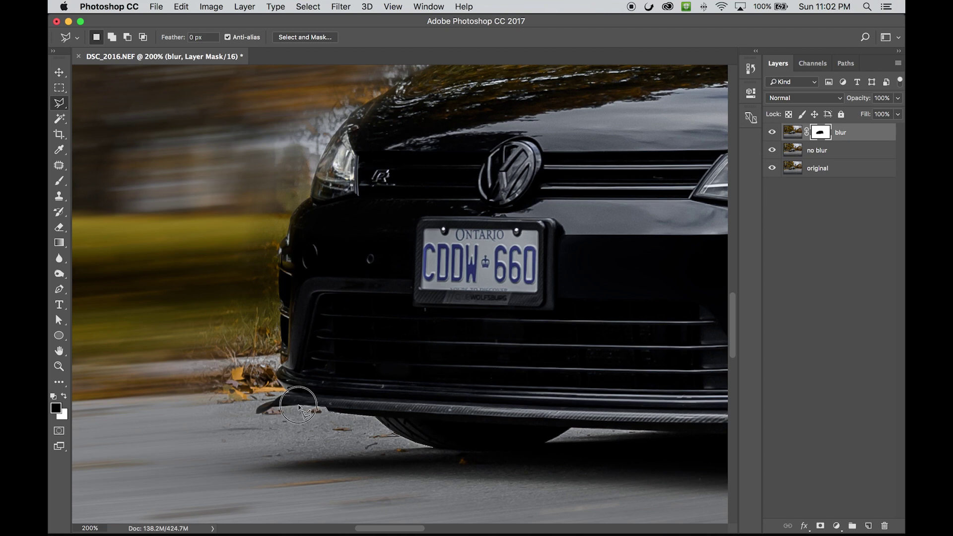
{"action": "left_click", "coordinate": [268, 404]}
{"action": "left_click", "coordinate": [280, 382]}
{"action": "left_click", "coordinate": [280, 364]}
{"action": "left_click", "coordinate": [280, 345]}
{"action": "left_click", "coordinate": [281, 340]}
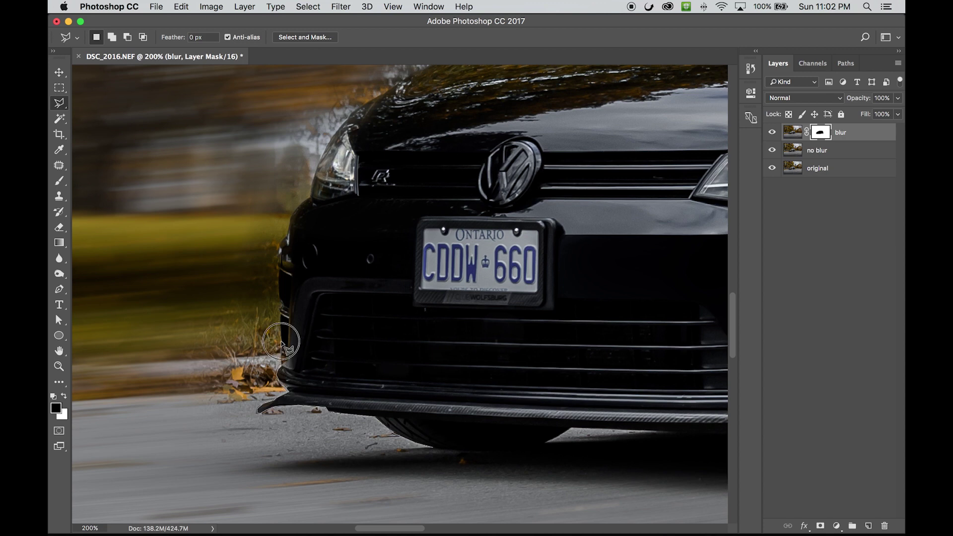
{"action": "left_click", "coordinate": [282, 317]}
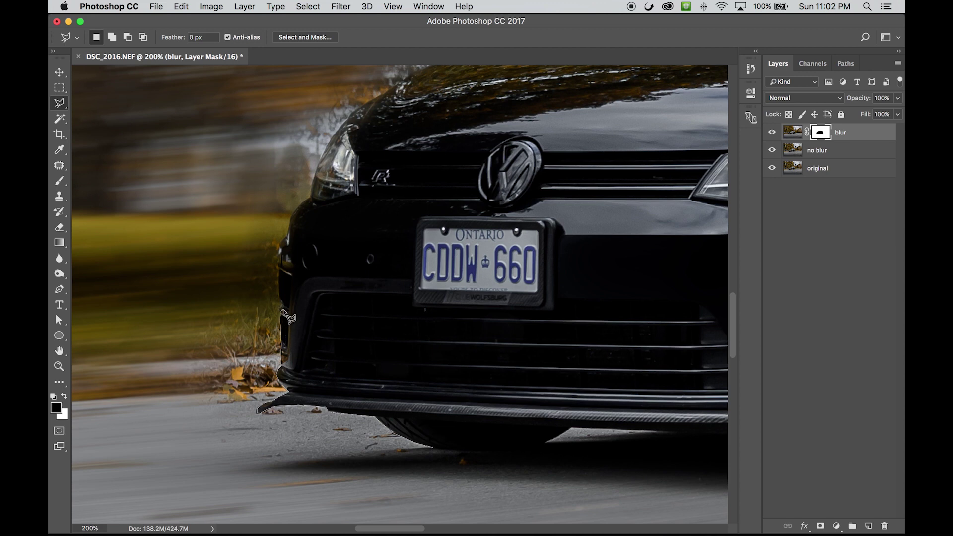
{"action": "left_click", "coordinate": [280, 304]}
{"action": "left_click", "coordinate": [278, 272]}
{"action": "left_click", "coordinate": [299, 205]}
{"action": "left_click", "coordinate": [315, 176]}
Close the lasso outline around the grass and road in front of and beneath the front bumper
{"action": "left_click", "coordinate": [90, 159]}
{"action": "left_click_drag", "start_coordinate": [102, 406], "coordinate": [144, 343]}
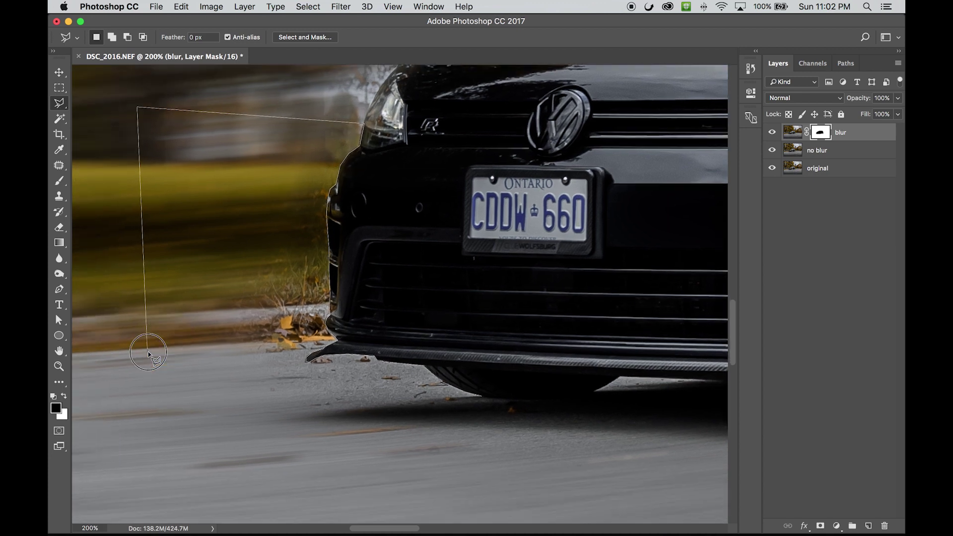
{"action": "left_click", "coordinate": [126, 472]}
{"action": "left_click", "coordinate": [428, 485]}
{"action": "left_click", "coordinate": [611, 482]}
{"action": "left_click", "coordinate": [681, 450]}
{"action": "left_click", "coordinate": [696, 420]}
{"action": "left_click", "coordinate": [657, 402]}
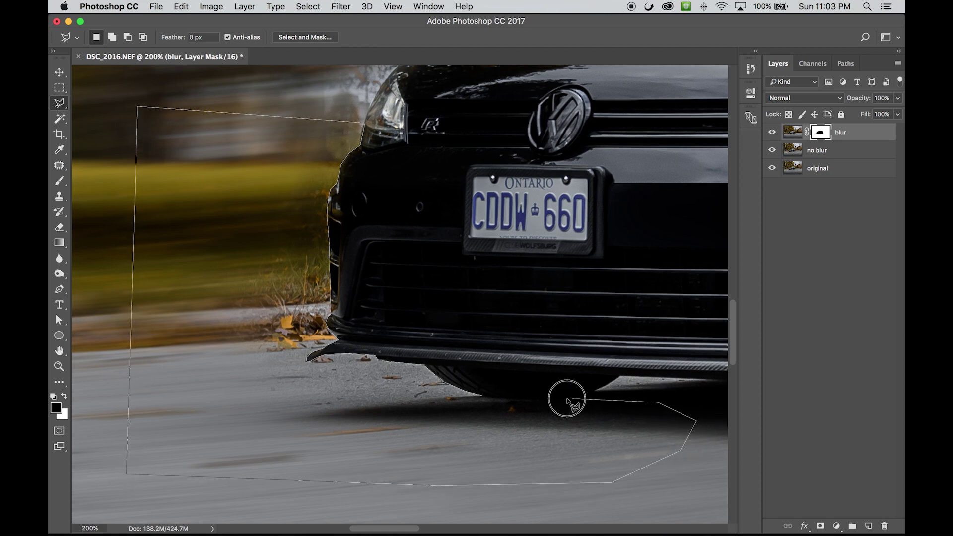
{"action": "left_click", "coordinate": [484, 397]}
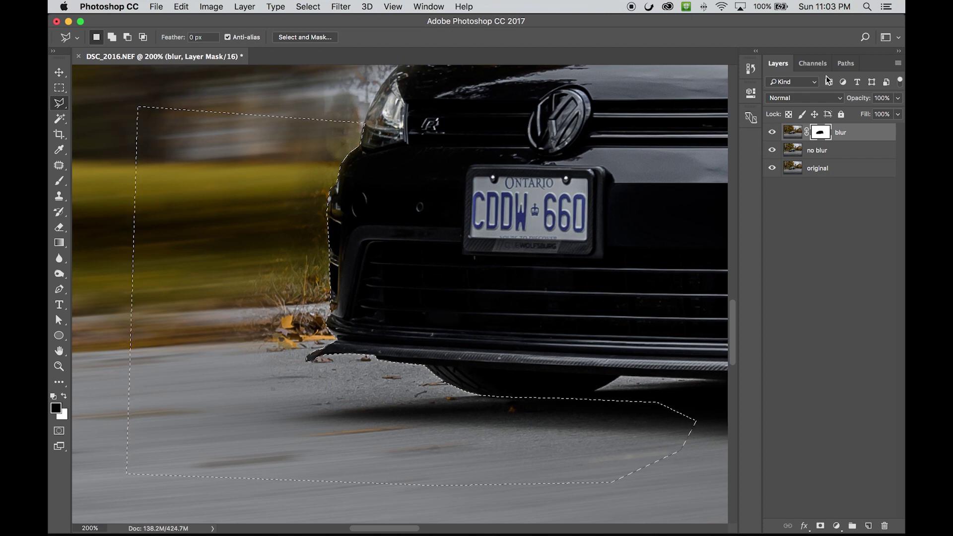
Paint white on the blur layer's mask inside the selection with the 284 px brush, and deselect
{"action": "left_click", "coordinate": [63, 395]}
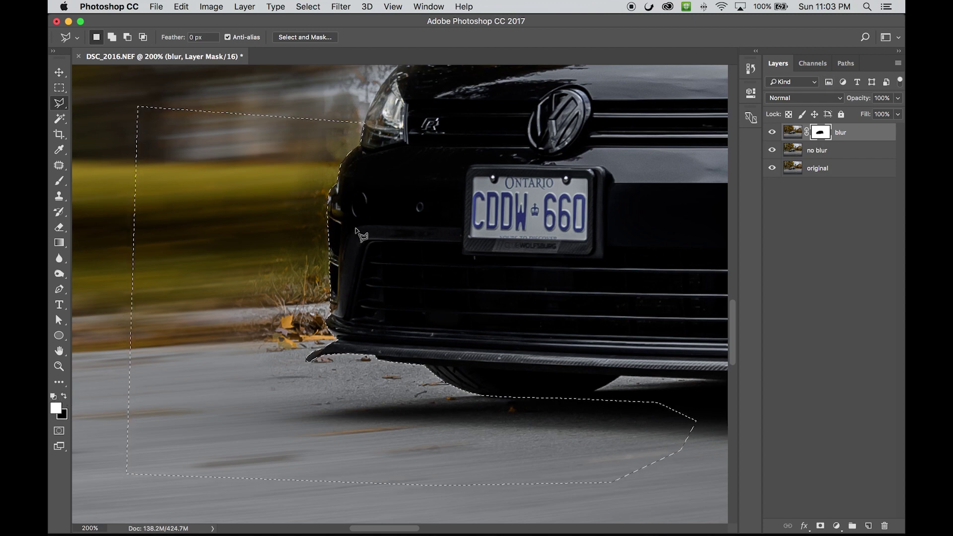
{"action": "left_click", "coordinate": [55, 169]}
{"action": "left_click", "coordinate": [59, 181]}
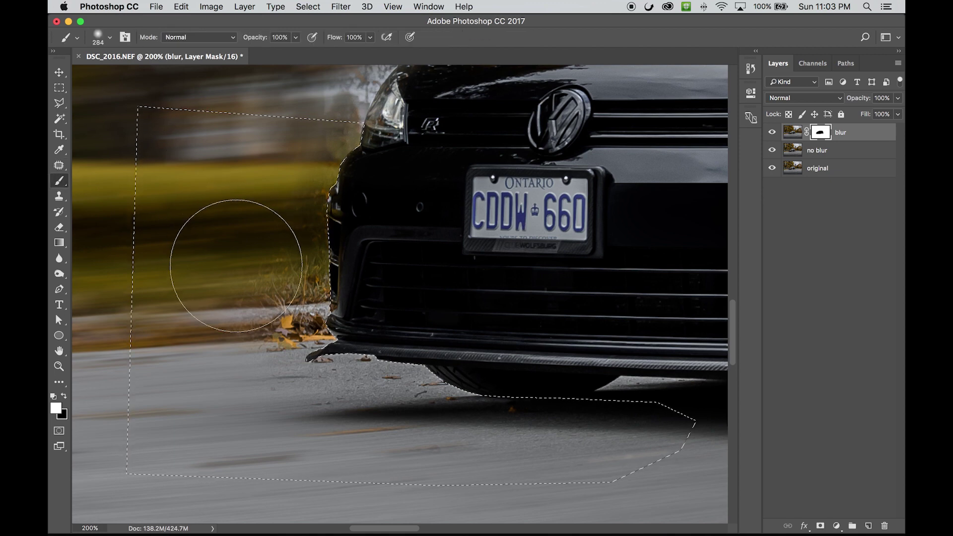
{"action": "mouse_move", "coordinate": [285, 313]}
{"action": "left_mouse_down"}
{"action": "mouse_move", "coordinate": [341, 340]}
{"action": "mouse_move", "coordinate": [351, 418]}
{"action": "mouse_move", "coordinate": [440, 414]}
{"action": "mouse_move", "coordinate": [609, 463]}
{"action": "mouse_move", "coordinate": [213, 436]}
{"action": "mouse_move", "coordinate": [230, 279]}
{"action": "mouse_move", "coordinate": [300, 159]}
{"action": "mouse_move", "coordinate": [273, 171]}
{"action": "left_mouse_up"}
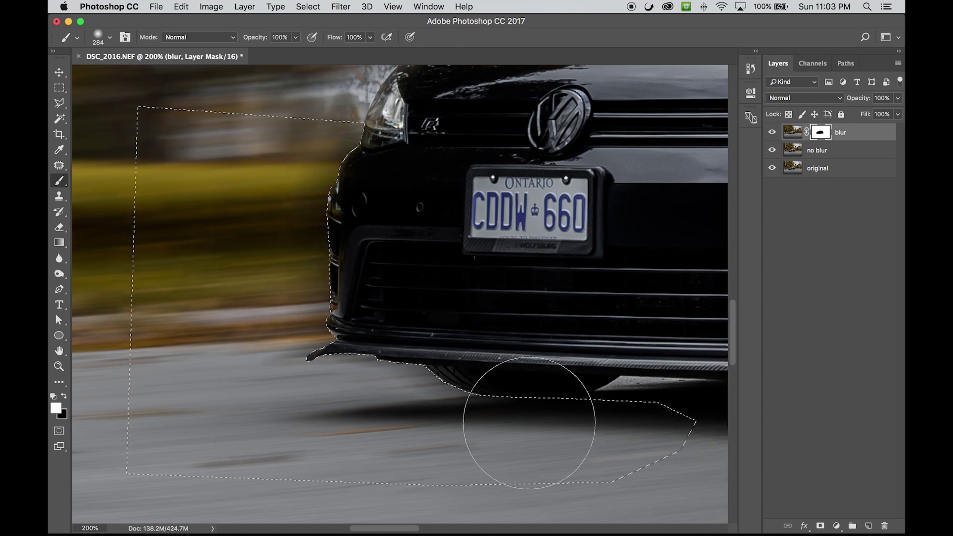
{"action": "key", "text": "super+d"}
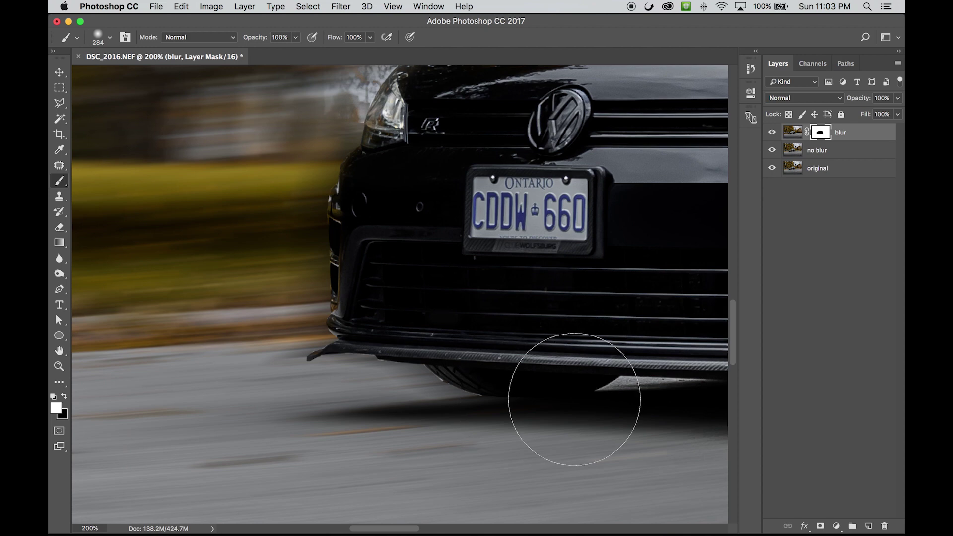
Lasso the background along the headlight, hood and windshield pillar and paint white there on the blur layer's mask
{"action": "left_click_drag", "start_coordinate": [508, 314], "coordinate": [486, 416]}
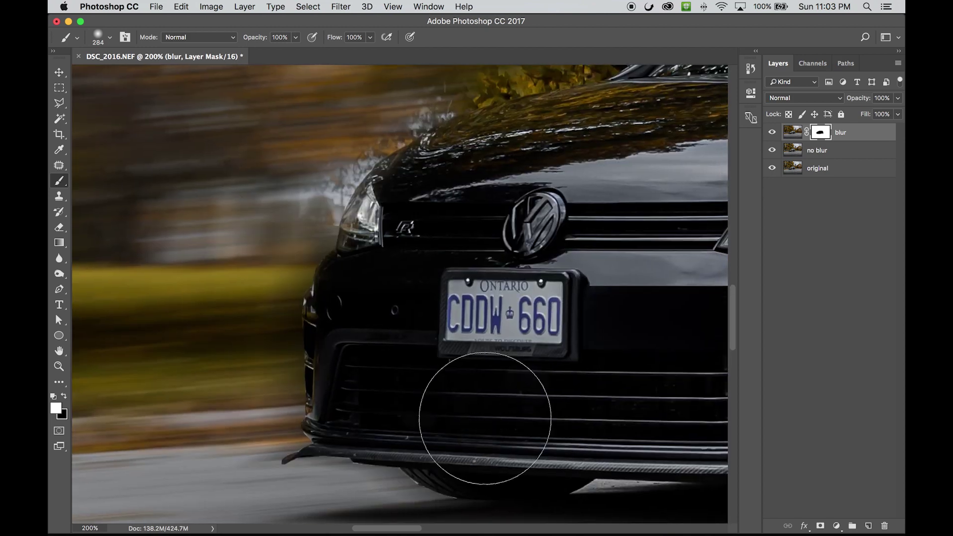
{"action": "key", "text": "super+equal"}
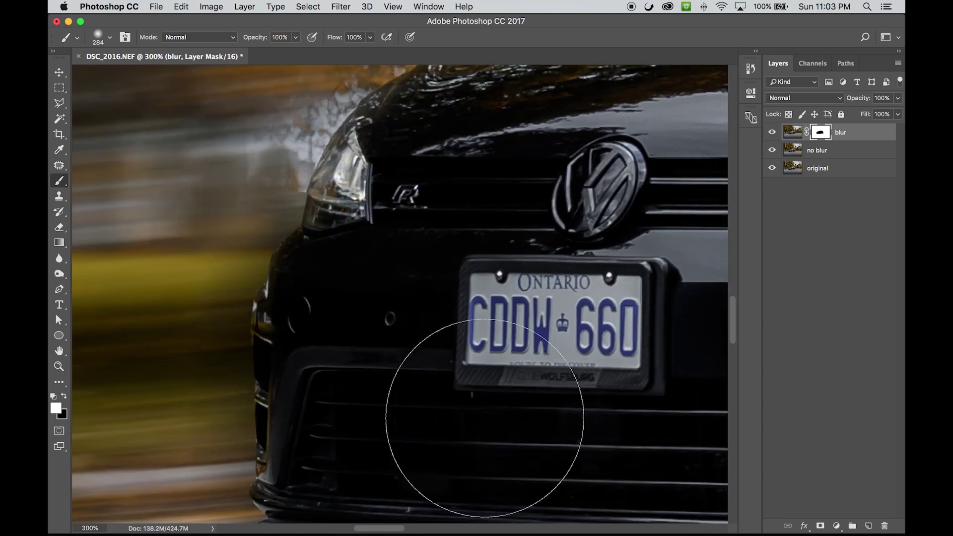
{"action": "scroll", "coordinate": [440, 371], "scroll_direction": "up", "scroll_amount": 2}
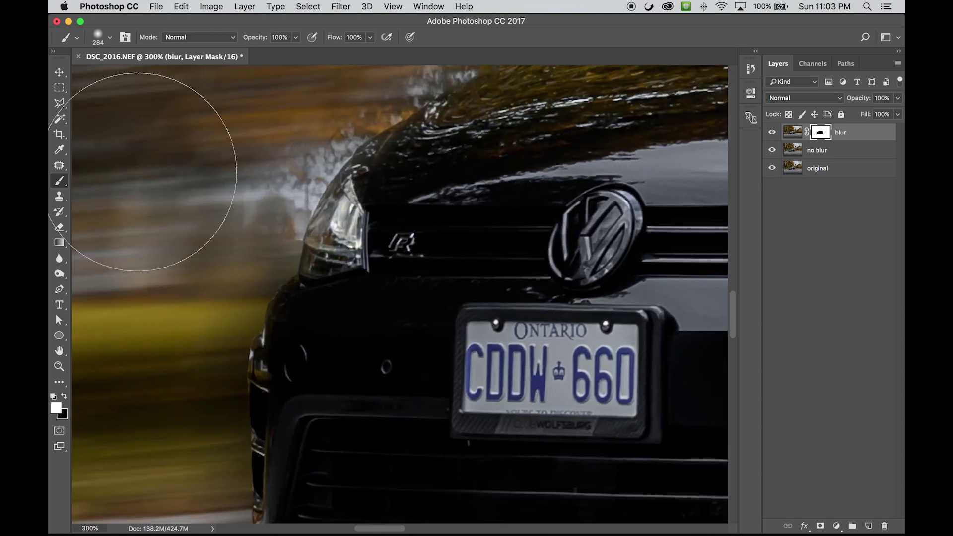
{"action": "left_click", "coordinate": [59, 103]}
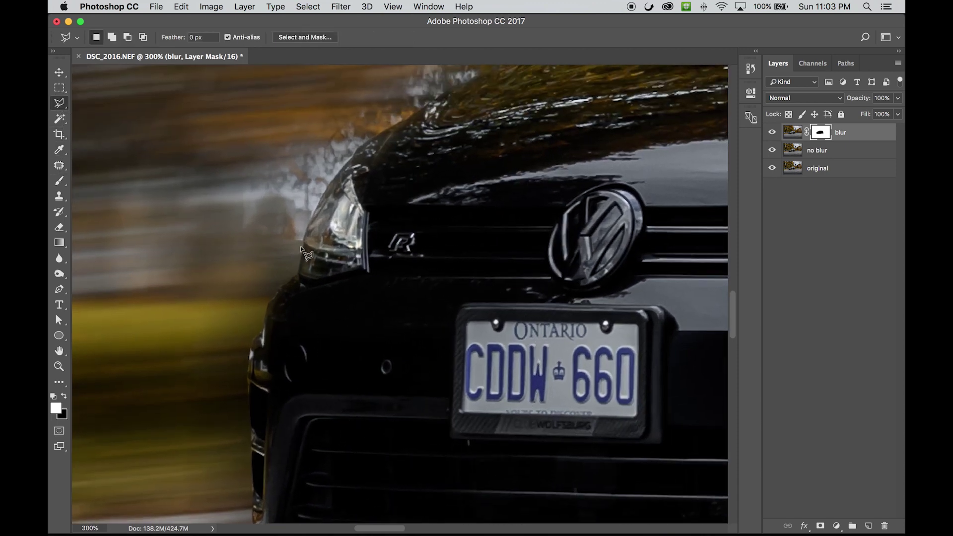
{"action": "scroll", "coordinate": [353, 159], "scroll_direction": "up", "scroll_amount": 15}
{"action": "scroll", "coordinate": [352, 160], "scroll_direction": "right", "scroll_amount": 10}
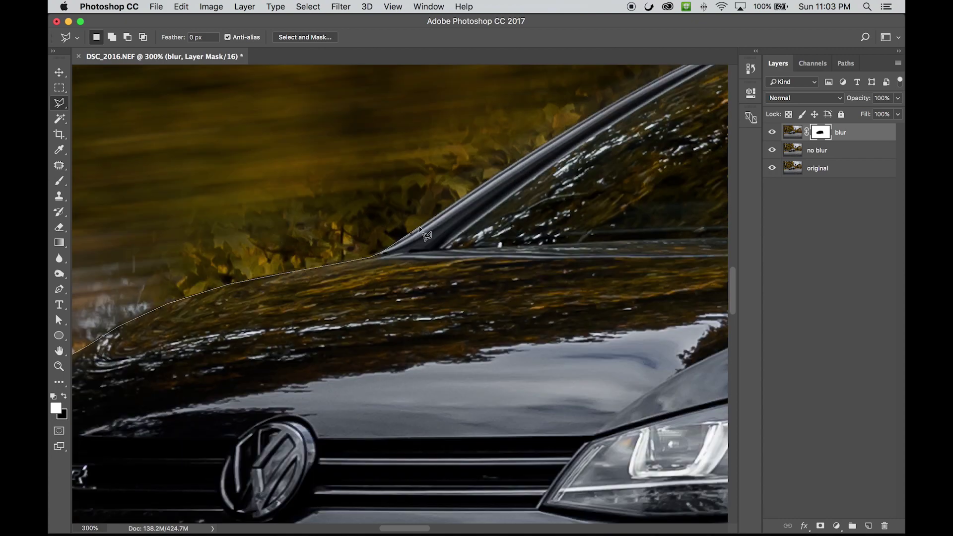
{"action": "key", "text": "super+0"}
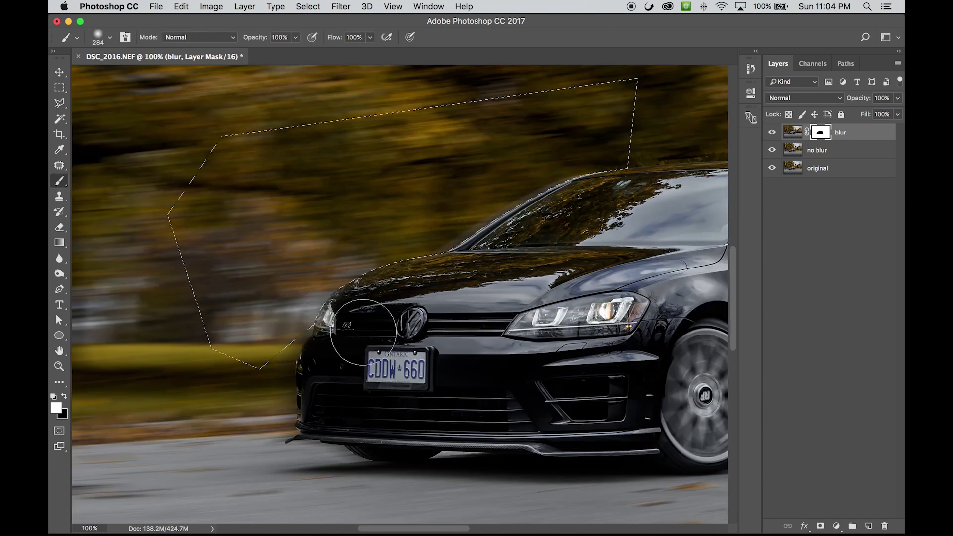
Trace the car's roofline, spoiler and rear body edge with the Polygonal Lasso
{"action": "key", "text": "super+equal"}
{"action": "key", "text": "super+equal"}
{"action": "key", "text": "super+equal"}
{"action": "key", "text": "super+equal"}
{"action": "key", "text": "super+equal"}
{"action": "scroll", "coordinate": [442, 213], "scroll_direction": "right", "scroll_amount": 10}
{"action": "key", "text": "super+equal"}
{"action": "key", "text": "super+equal"}
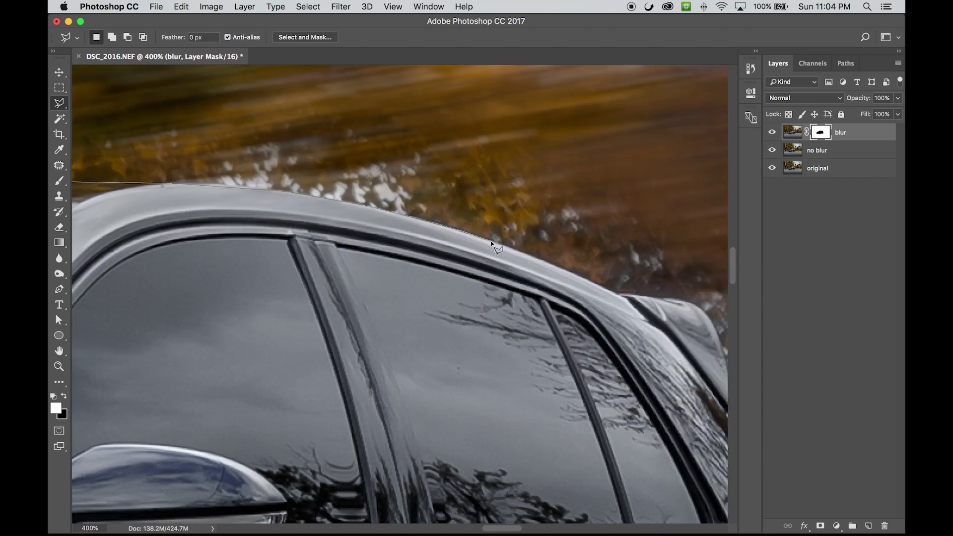
{"action": "key", "text": "super+minus"}
{"action": "scroll", "coordinate": [645, 337], "scroll_direction": "down", "scroll_amount": 10}
{"action": "scroll", "coordinate": [645, 338], "scroll_direction": "right", "scroll_amount": 8}
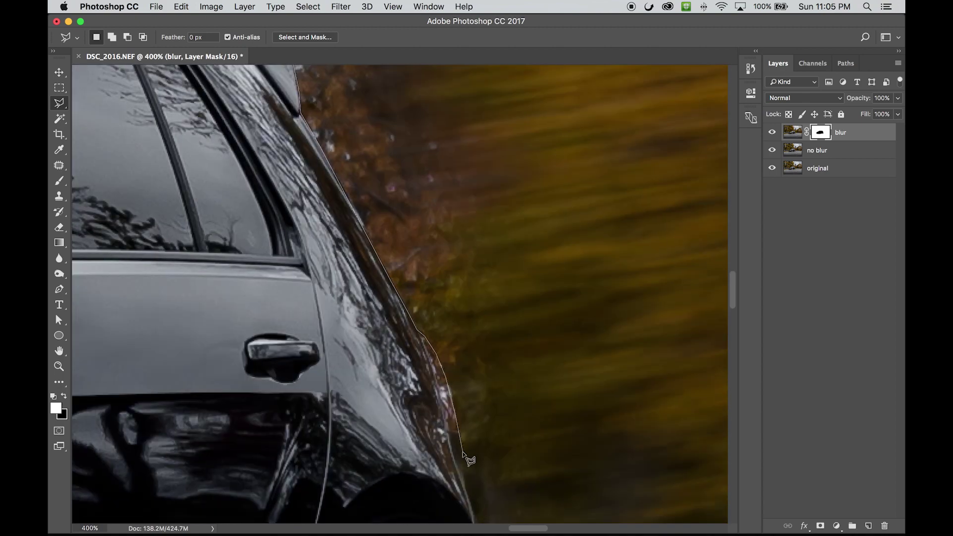
Close the selection around the background behind the roof and rear, and paint white there on the blur layer's mask
{"action": "scroll", "coordinate": [626, 361], "scroll_direction": "down", "scroll_amount": 5}
{"action": "scroll", "coordinate": [626, 361], "scroll_direction": "left", "scroll_amount": 6}
{"action": "key", "text": "super+0"}
{"action": "key", "text": "Return"}
{"action": "key", "text": "b"}
{"action": "key", "text": "super+equal"}
{"action": "key", "text": "super+equal"}
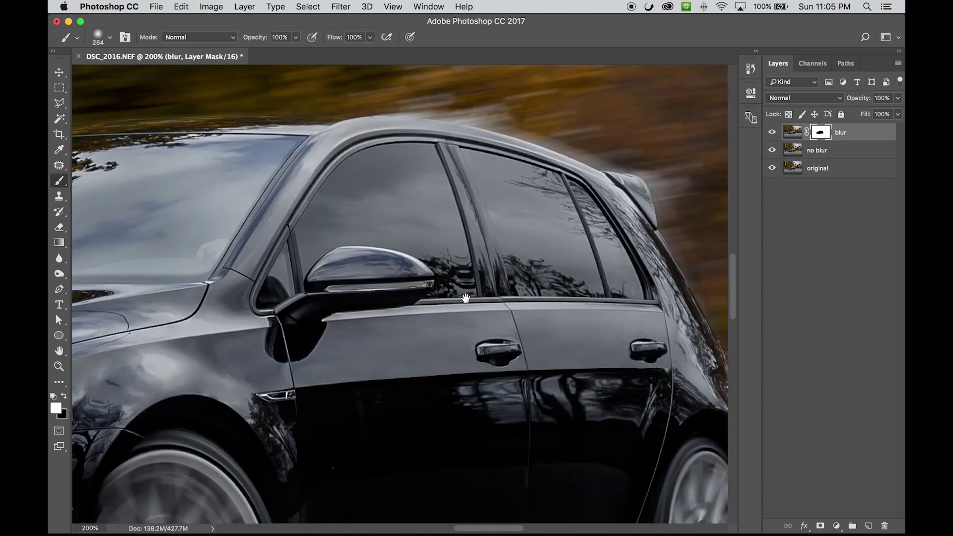
Paint black on the blur layer's mask along the windshield pillar to bring back its sharp edge
{"action": "scroll", "coordinate": [609, 296], "scroll_direction": "left", "scroll_amount": 10}
{"action": "key", "text": "l"}
{"action": "scroll", "coordinate": [165, 219], "scroll_direction": "left", "scroll_amount": 5}
{"action": "key", "text": "b"}
{"action": "key", "text": "x"}
{"action": "left_click_drag", "start_coordinate": [313, 224], "coordinate": [377, 188]}
Lasso the background along the rear of the hood and the windshield pillar and paint white there on the mask
{"action": "key", "text": "l"}
{"action": "left_click", "coordinate": [467, 130]}
{"action": "left_click", "coordinate": [174, 286]}
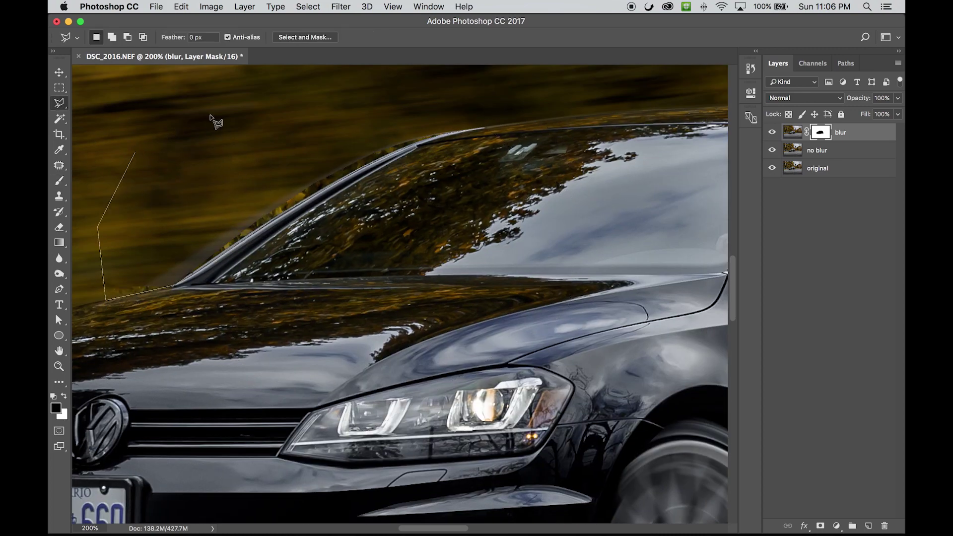
{"action": "left_click", "coordinate": [504, 105]}
{"action": "key", "text": "Return"}
{"action": "key", "text": "b"}
{"action": "key", "text": "x"}
{"action": "left_click_drag", "start_coordinate": [219, 222], "coordinate": [367, 208]}
Lasso the area behind the rear bumper and below the rear wheel and side skirt, and paint it white on the mask
{"action": "scroll", "coordinate": [367, 208], "scroll_direction": "right", "scroll_amount": 15}
{"action": "key", "text": "l"}
{"action": "left_click", "coordinate": [423, 225]}
{"action": "left_click", "coordinate": [436, 295]}
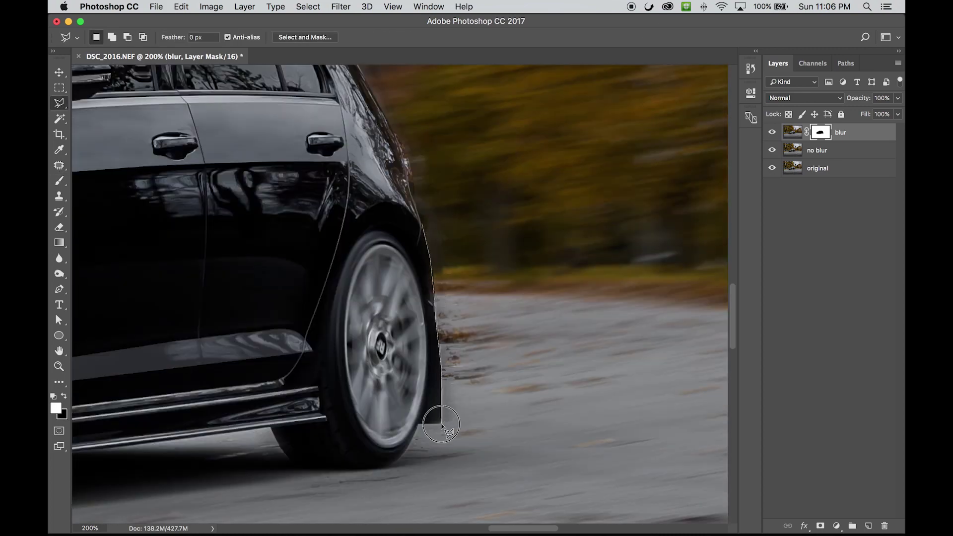
{"action": "scroll", "coordinate": [296, 469], "scroll_direction": "left", "scroll_amount": 10}
{"action": "key", "text": "super+minus"}
{"action": "key", "text": "super+minus"}
{"action": "key", "text": "super+minus"}
{"action": "key", "text": "b"}
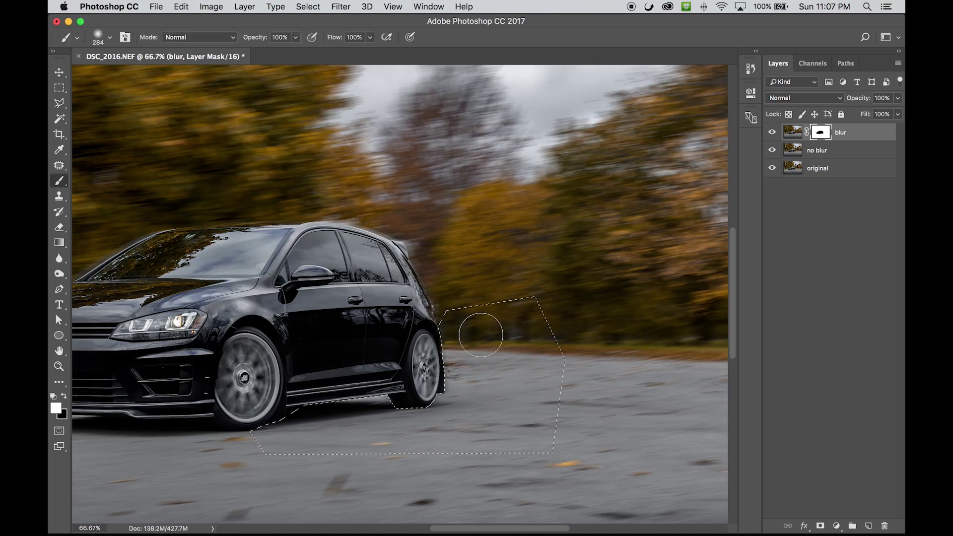
{"action": "key", "text": "super+equal"}
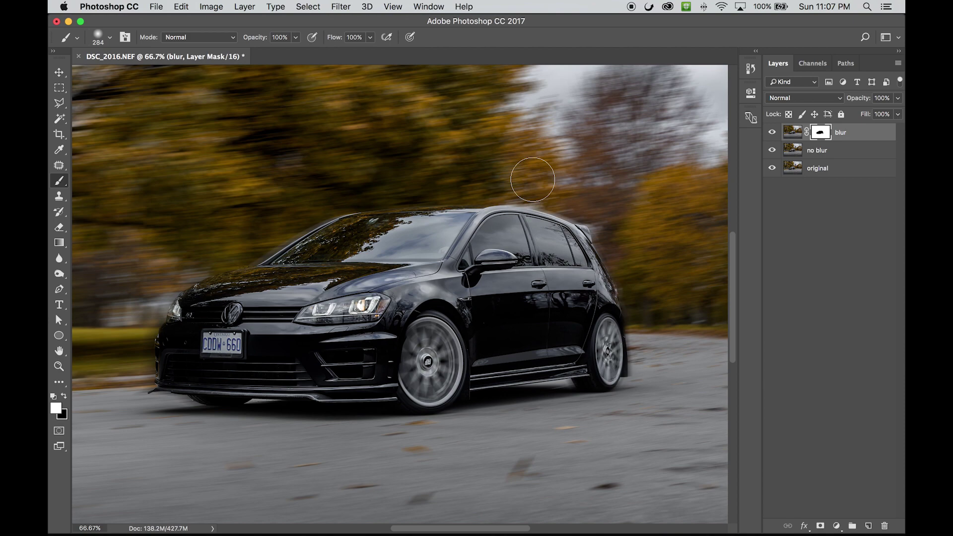
Inspect the mask edges around the car's front, roof and rear at 66.67% and 100% zoom
{"action": "key", "text": "super+equal"}
{"action": "key", "text": "super+minus"}
{"action": "key", "text": "super+equal"}
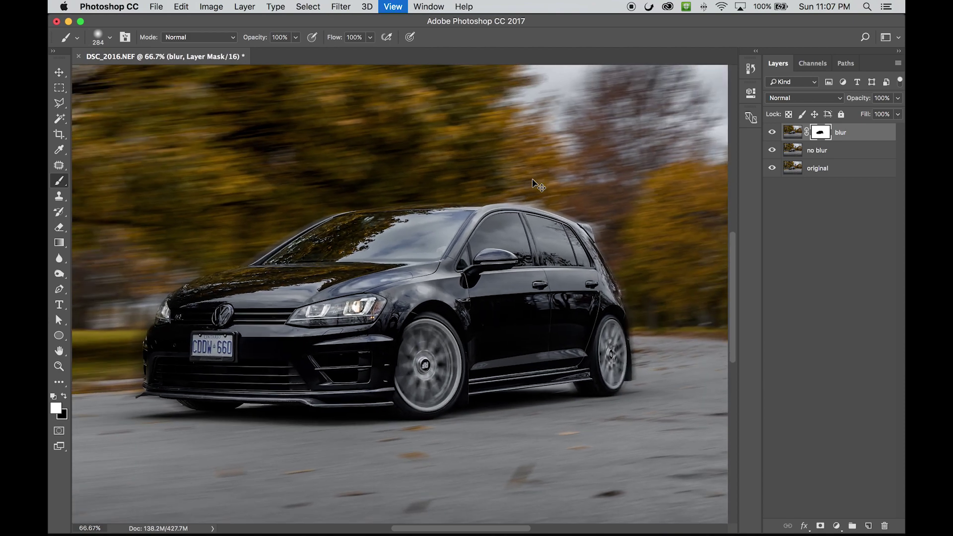
{"action": "left_click_drag", "start_coordinate": [318, 288], "coordinate": [510, 240]}
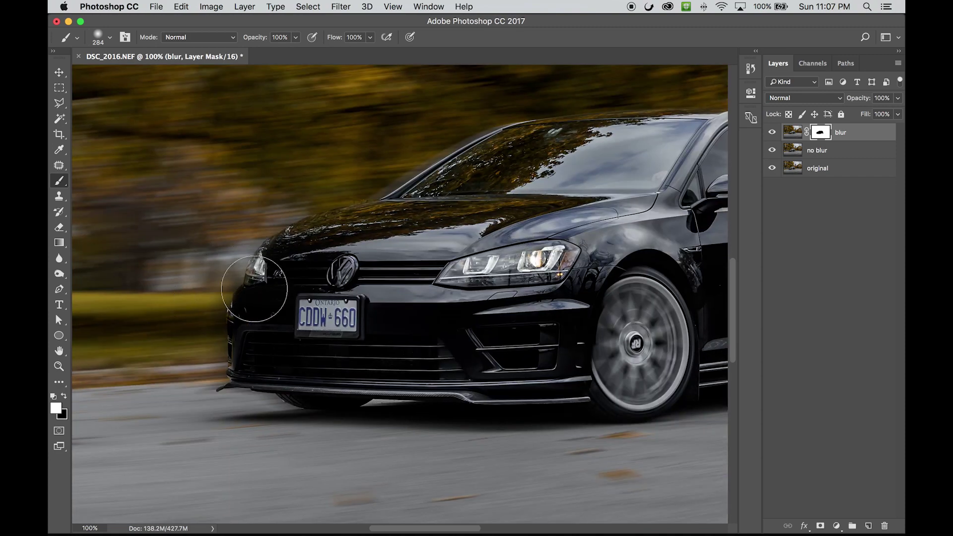
{"action": "mouse_move", "coordinate": [695, 243]}
{"action": "left_mouse_down"}
{"action": "mouse_move", "coordinate": [312, 296]}
{"action": "mouse_move", "coordinate": [521, 284]}
{"action": "left_mouse_up"}
{"action": "left_click_drag", "start_coordinate": [298, 246], "coordinate": [464, 307]}
{"action": "key", "text": "super+plus"}
{"action": "key", "text": "super+minus"}
{"action": "key", "text": "super+minus"}
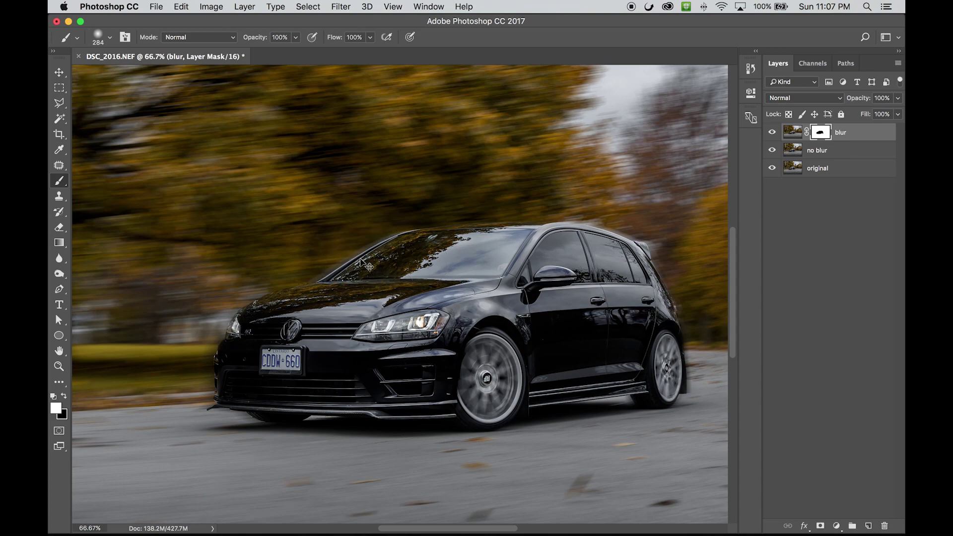
{"action": "key", "text": "super+1"}
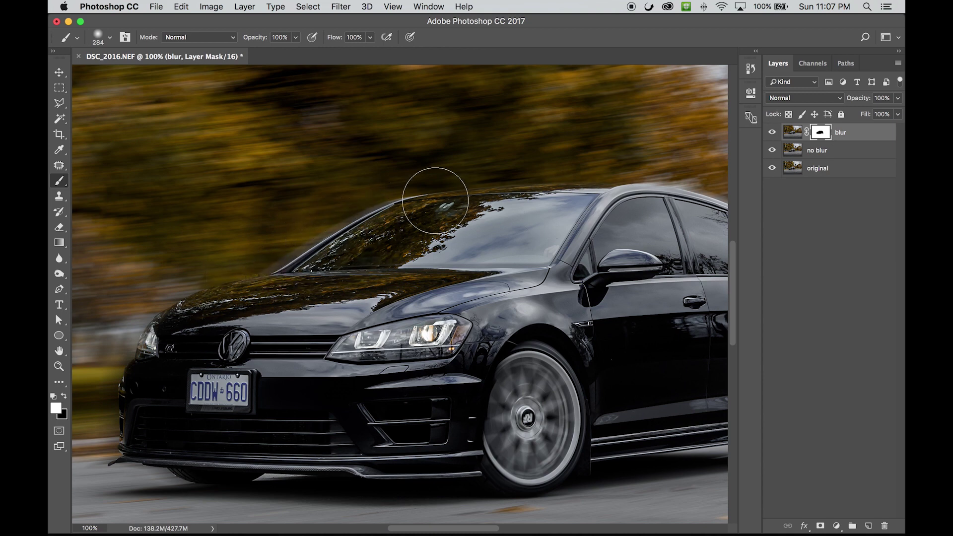
{"action": "scroll", "coordinate": [310, 287], "scroll_direction": "right", "scroll_amount": 8}
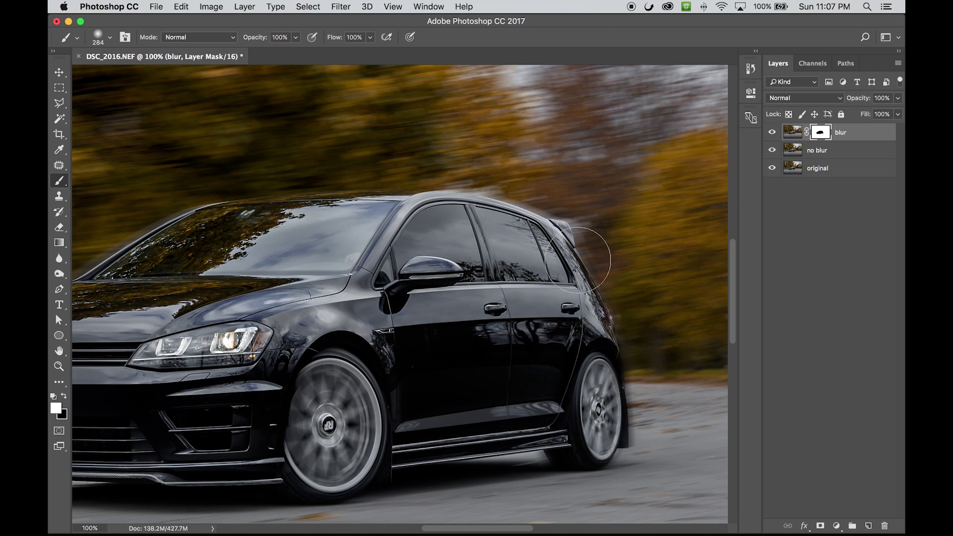
{"action": "scroll", "coordinate": [580, 227], "scroll_direction": "left", "scroll_amount": 4}
{"action": "scroll", "coordinate": [581, 227], "scroll_direction": "left", "scroll_amount": 3}
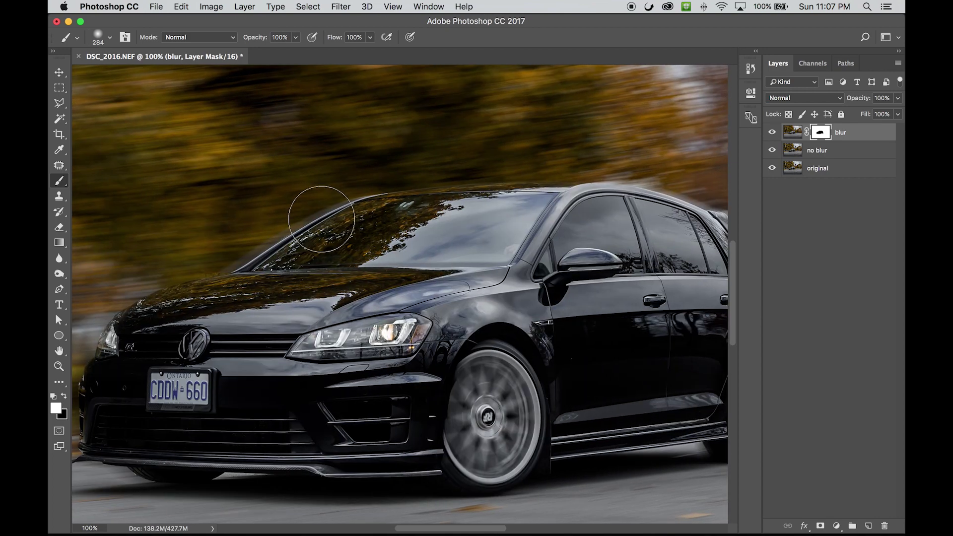
{"action": "scroll", "coordinate": [293, 251], "scroll_direction": "left", "scroll_amount": 3}
{"action": "scroll", "coordinate": [293, 251], "scroll_direction": "down", "scroll_amount": 2}
{"action": "left_click_drag", "start_coordinate": [340, 220], "coordinate": [335, 259]}
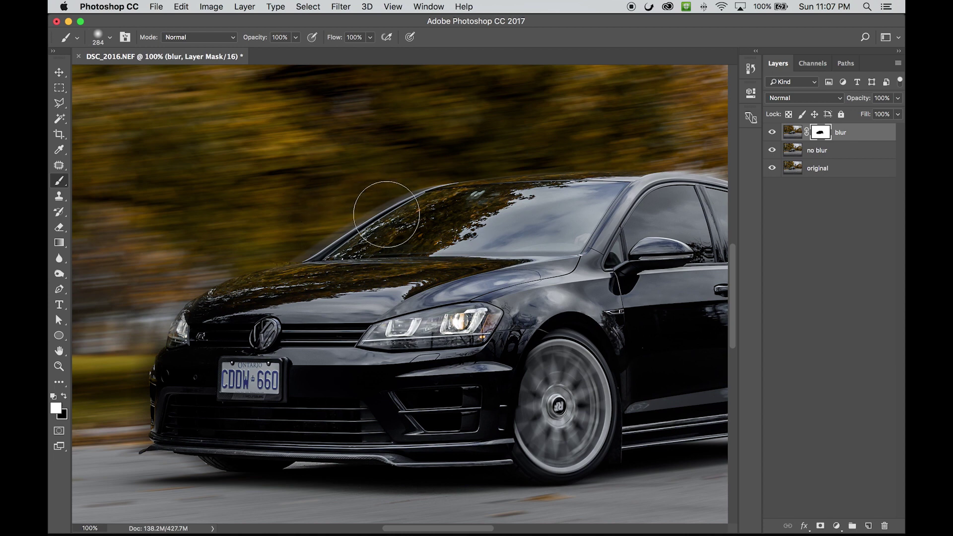
Load the blur layer's mask as a selection
{"action": "left_click", "coordinate": [820, 132], "text": "super"}
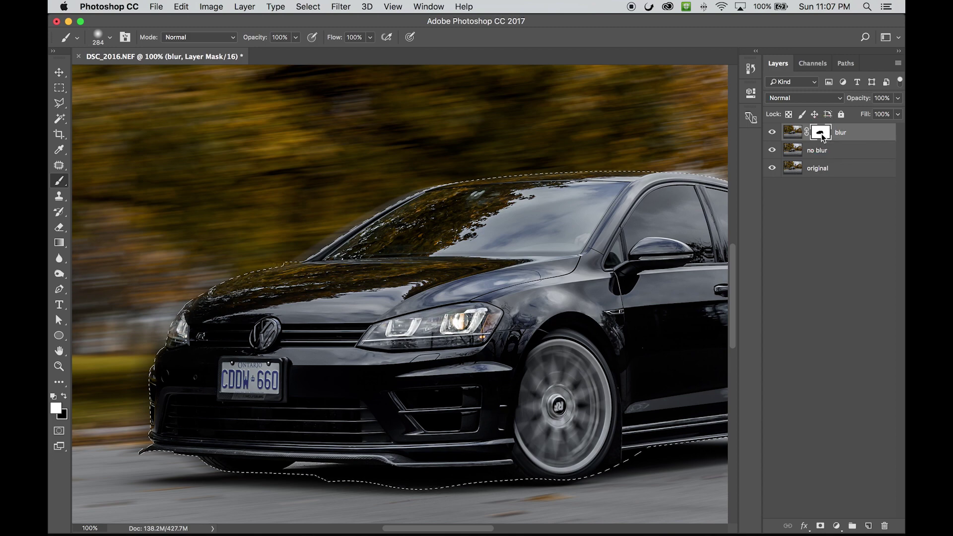
Target the blur layer's image and compare the photo with that layer hidden and shown
{"action": "left_click_drag", "start_coordinate": [497, 229], "coordinate": [479, 227]}
{"action": "key", "text": "super+minus"}
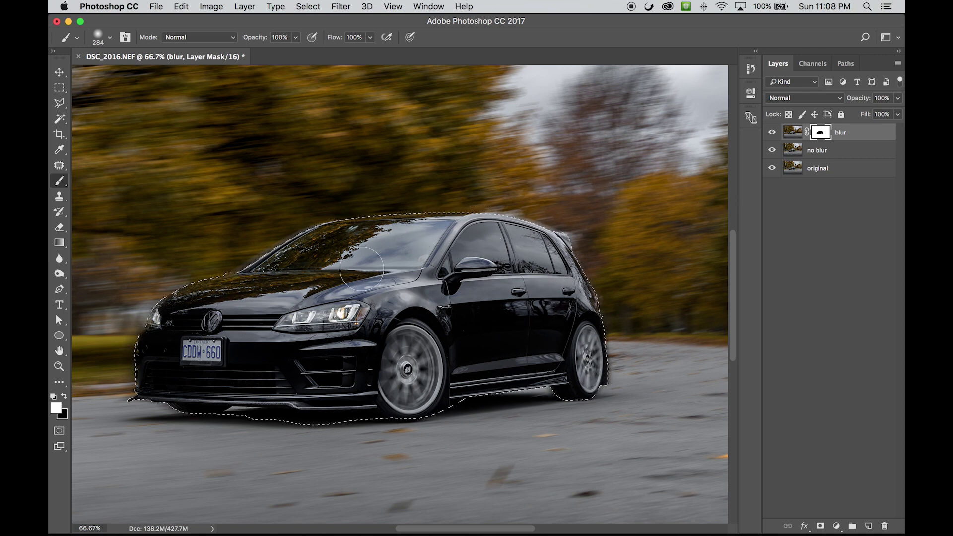
{"action": "left_click_drag", "start_coordinate": [353, 270], "coordinate": [392, 259]}
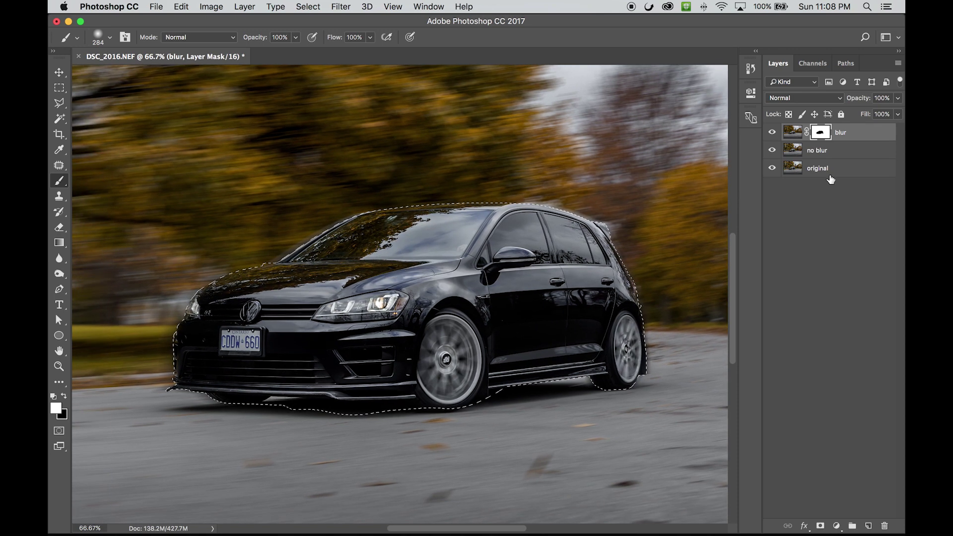
{"action": "left_click", "coordinate": [792, 132]}
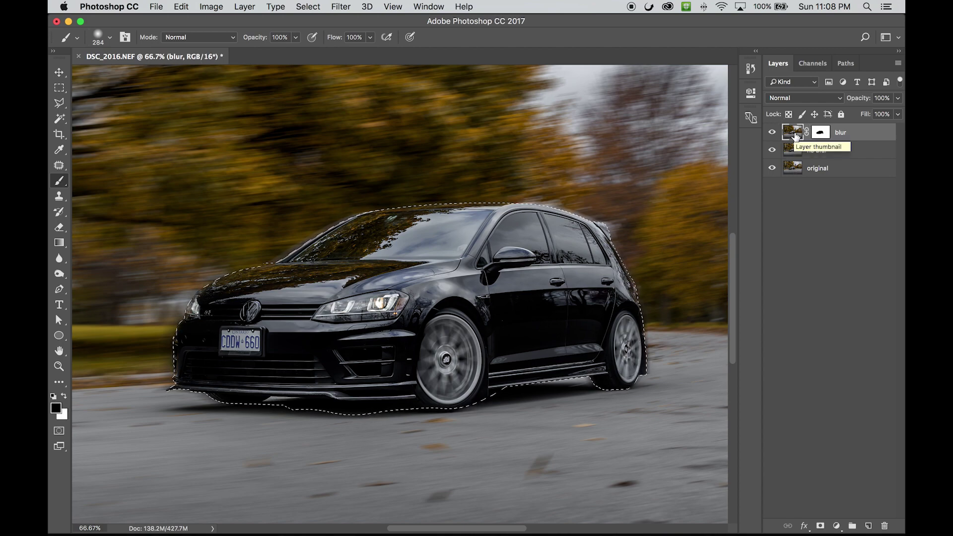
{"action": "left_click", "coordinate": [772, 134]}
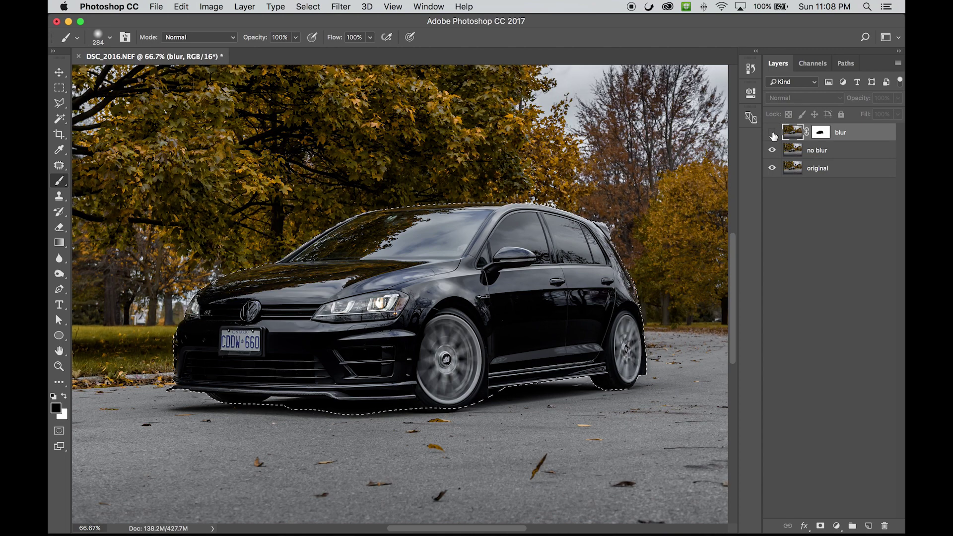
{"action": "left_click", "coordinate": [772, 134]}
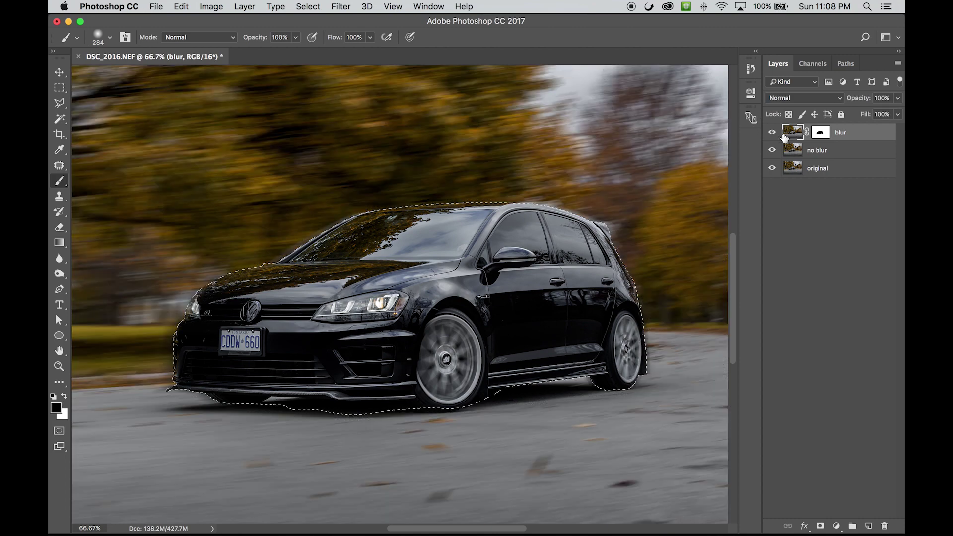
Switch to the Clone Stamp tool and inspect the background edge around the car's hood and front
{"action": "left_click", "coordinate": [55, 199]}
{"action": "left_click_drag", "start_coordinate": [221, 260], "coordinate": [313, 248]}
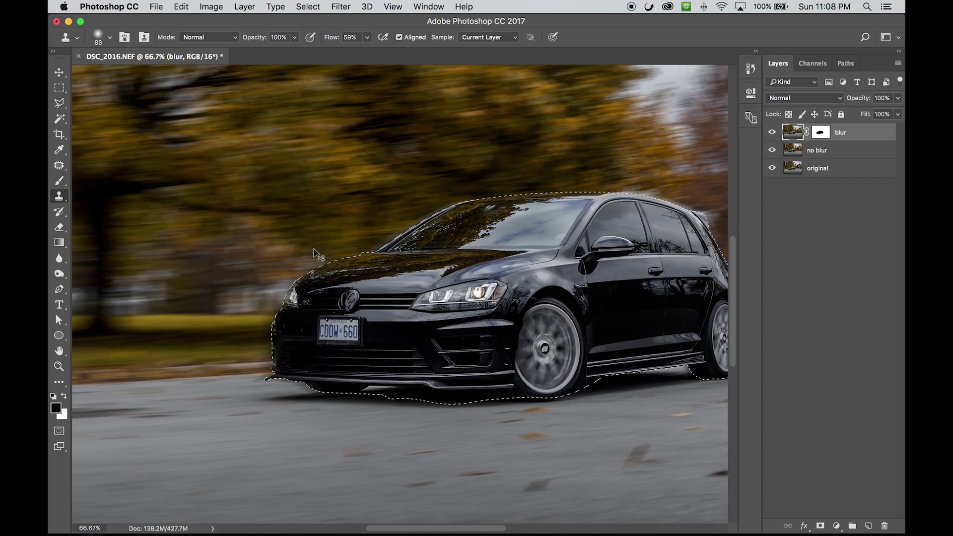
{"action": "key", "text": "super+plus"}
{"action": "scroll", "coordinate": [323, 255], "scroll_direction": "left", "scroll_amount": 3}
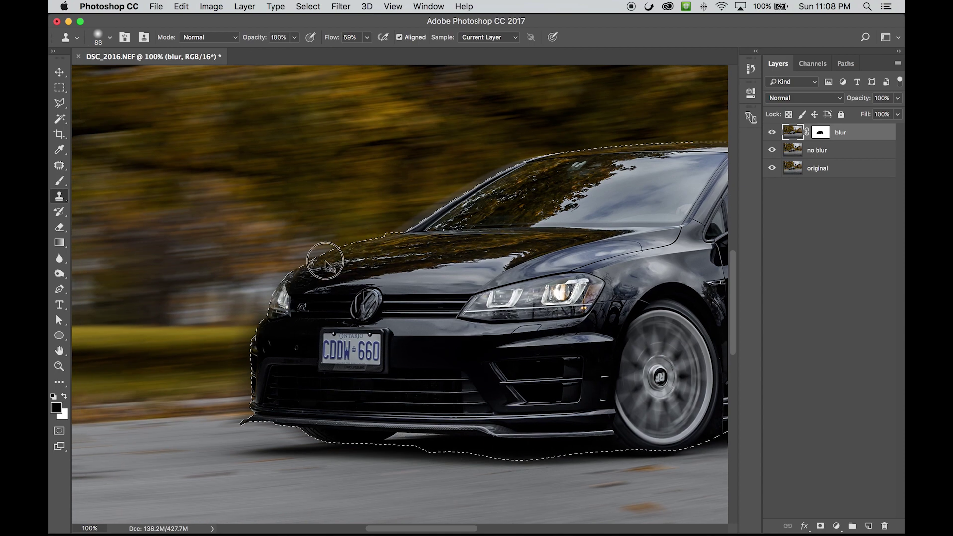
{"action": "key", "text": "super+minus"}
{"action": "key", "text": "super+minus"}
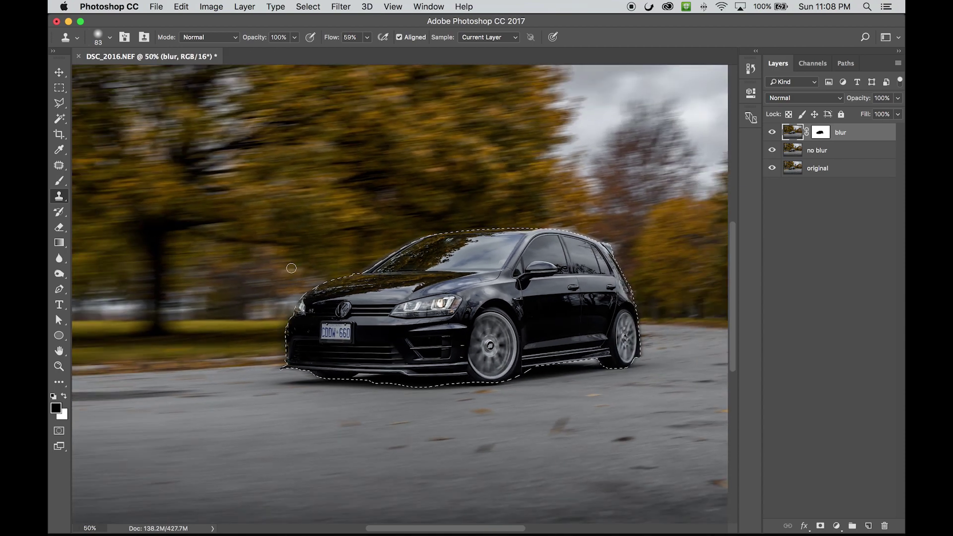
{"action": "key", "text": "super+alt+i"}
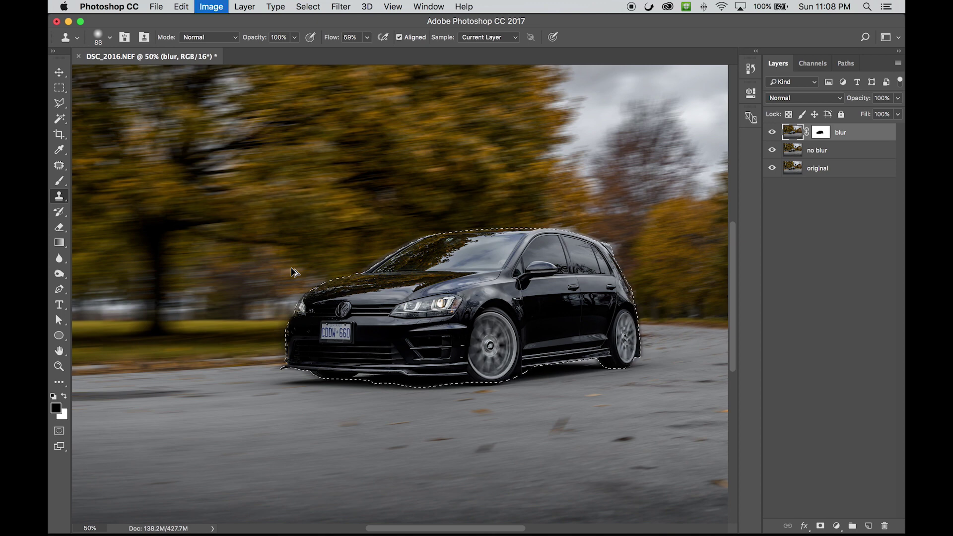
{"action": "left_click", "coordinate": [520, 331]}
{"action": "key", "text": "s"}
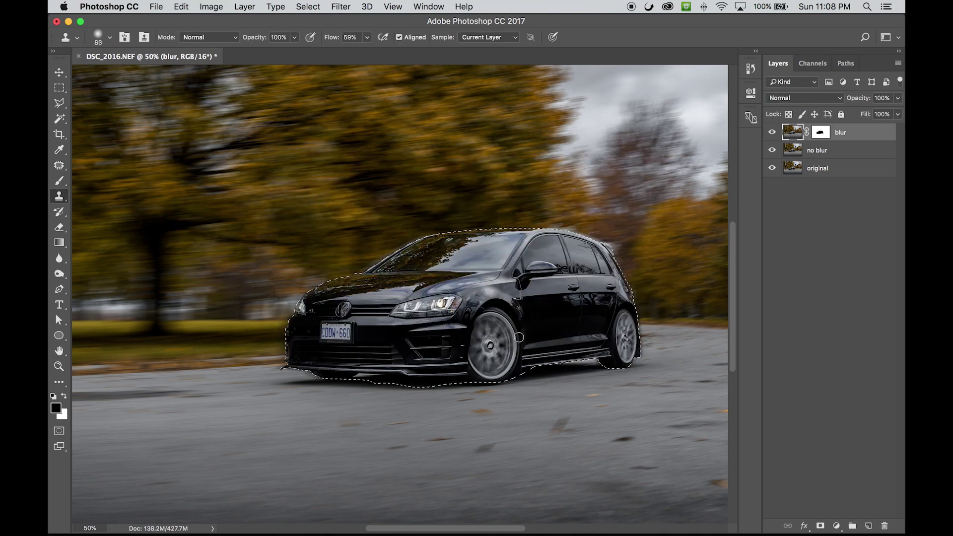
{"action": "key", "text": "super+alt+i"}
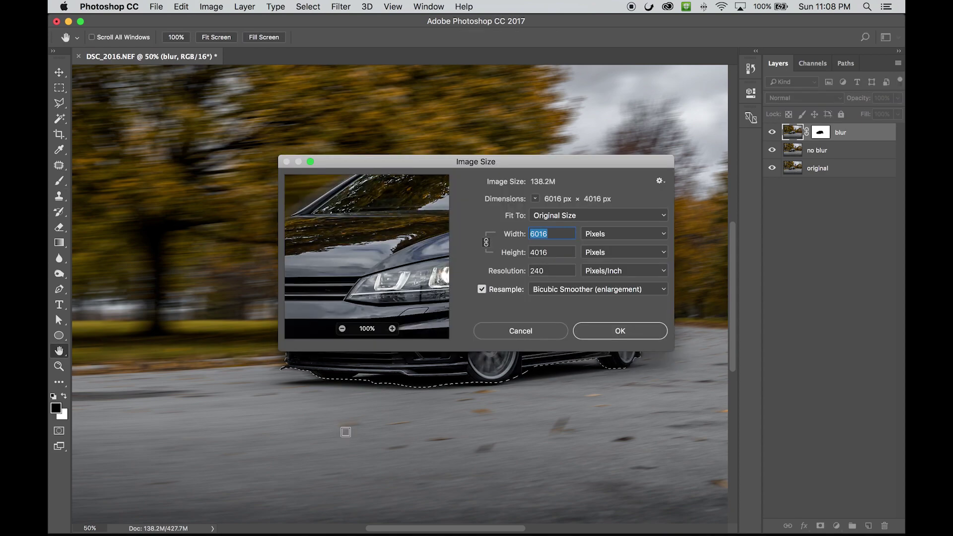
{"action": "left_click", "coordinate": [534, 330]}
{"action": "key", "text": "s"}
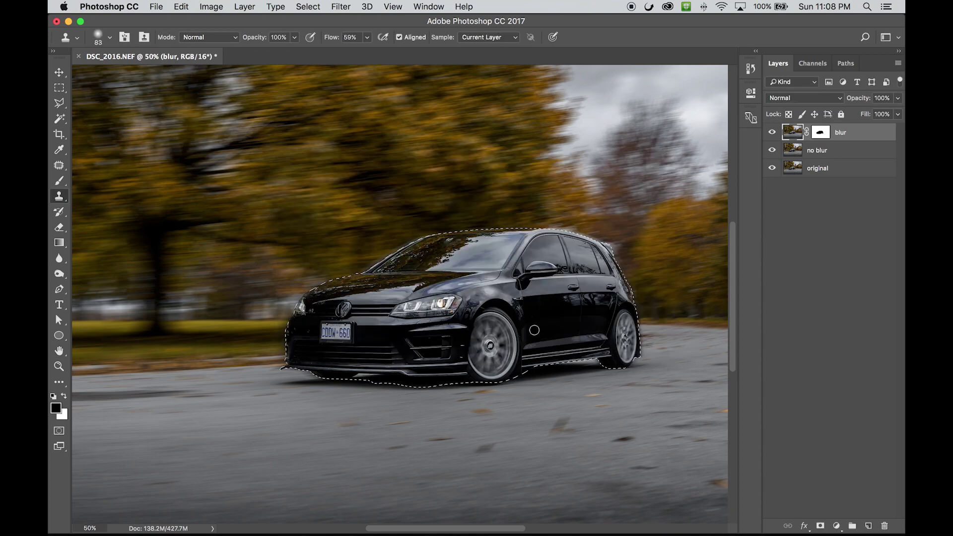
{"action": "left_click", "coordinate": [211, 6]}
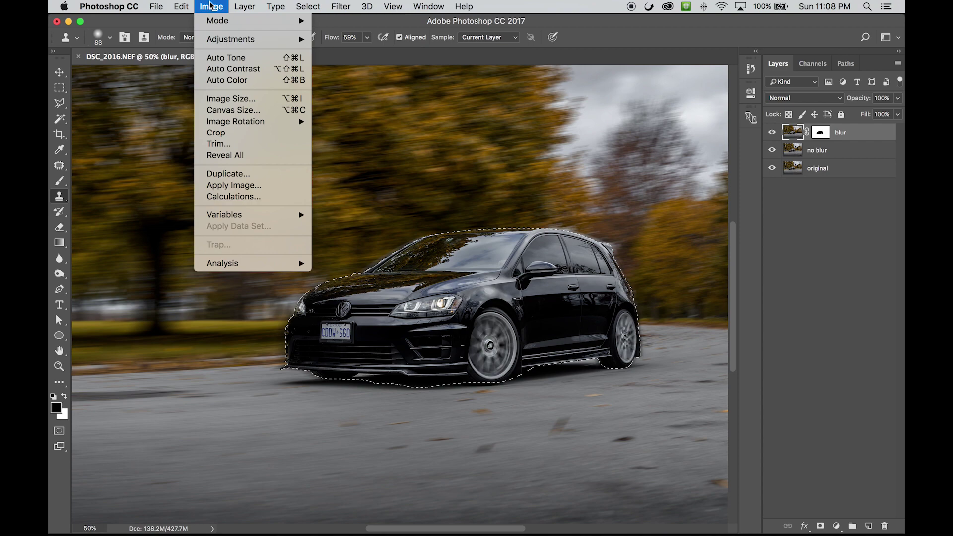
{"action": "mouse_move", "coordinate": [241, 4]}
{"action": "mouse_move", "coordinate": [183, 4]}
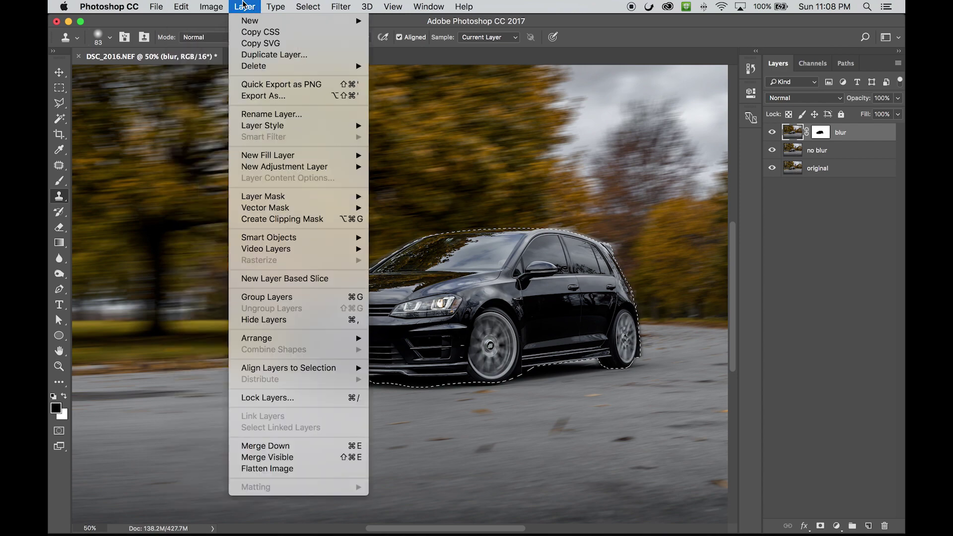
{"action": "left_click", "coordinate": [188, 183]}
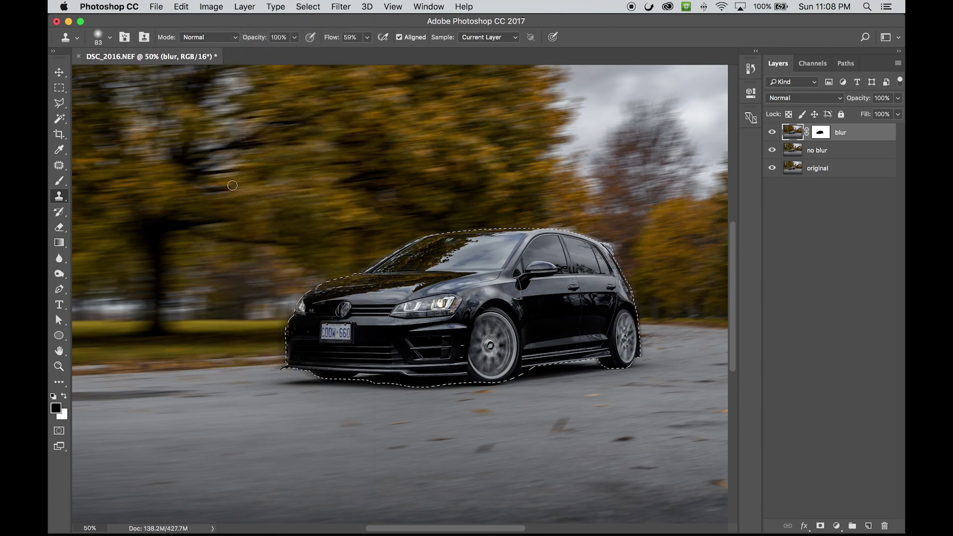
Invert the selection from the background to the car and check its outline across the whole photo
{"action": "key", "text": "super+shift+i"}
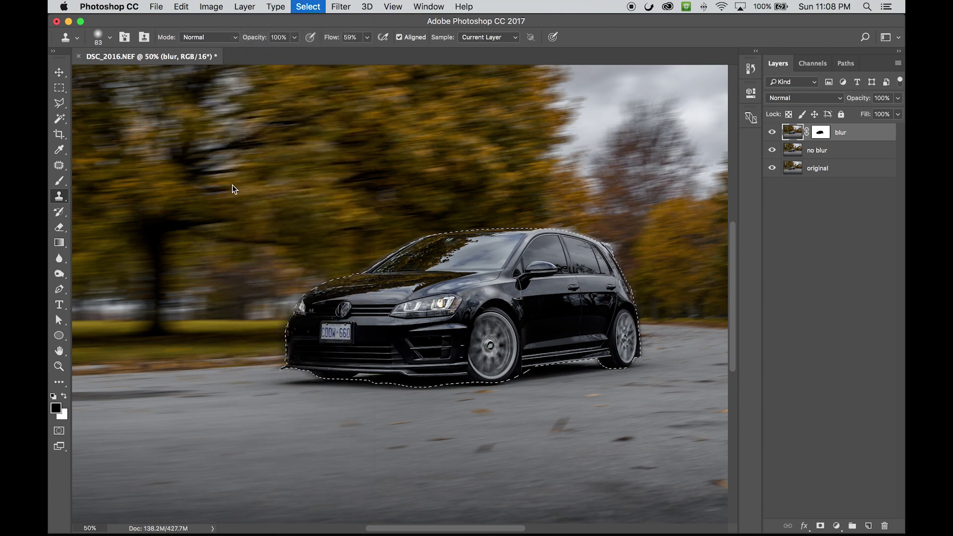
{"action": "key", "text": "super+minus"}
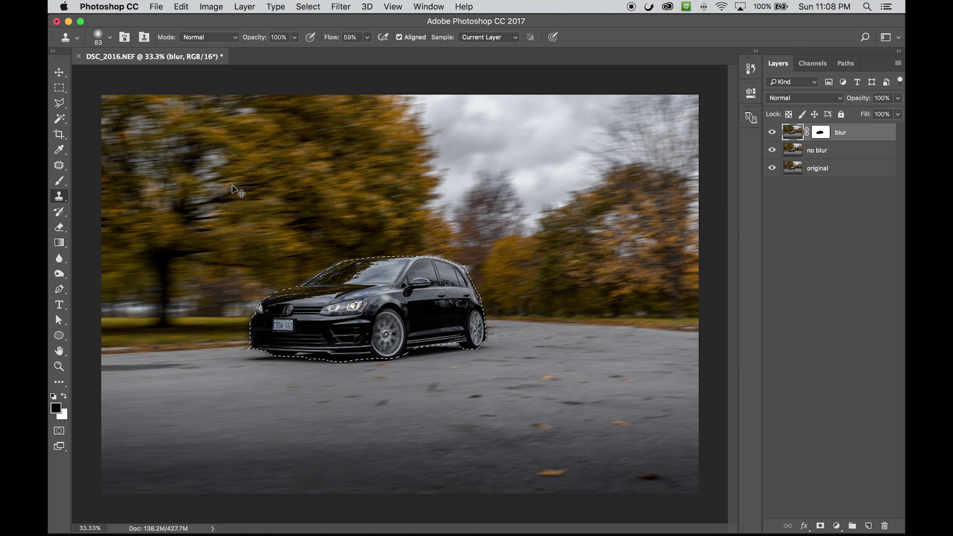
{"action": "key", "text": "super+equal"}
{"action": "key", "text": "super+0"}
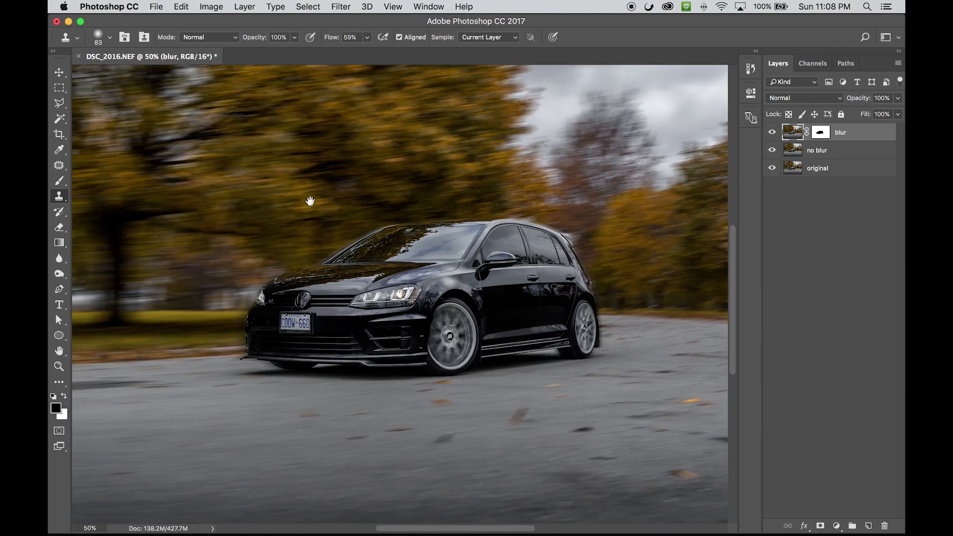
{"action": "key", "text": "super+minus"}
{"action": "key", "text": "super+minus"}
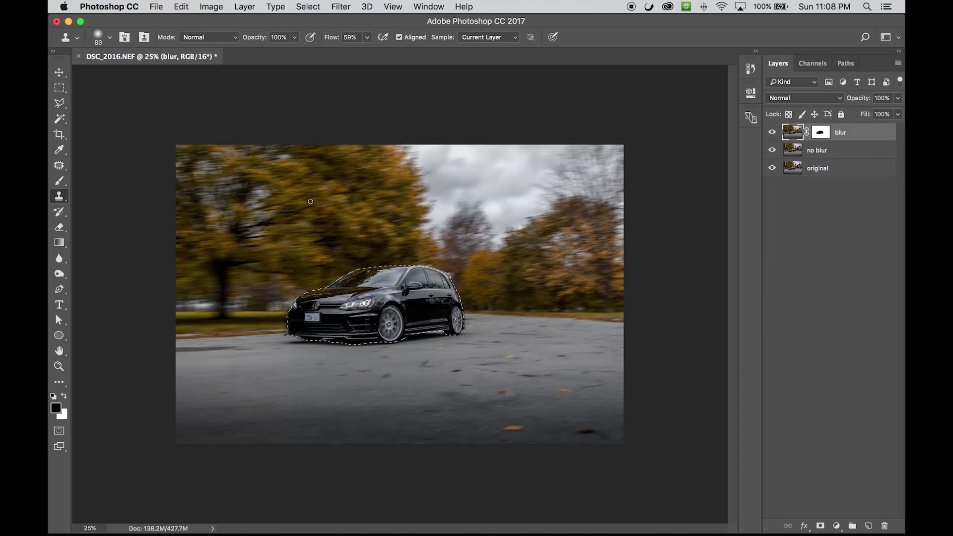
Target the blur layer's mask and invert the selection back to the background around the car
{"action": "left_click", "coordinate": [815, 133]}
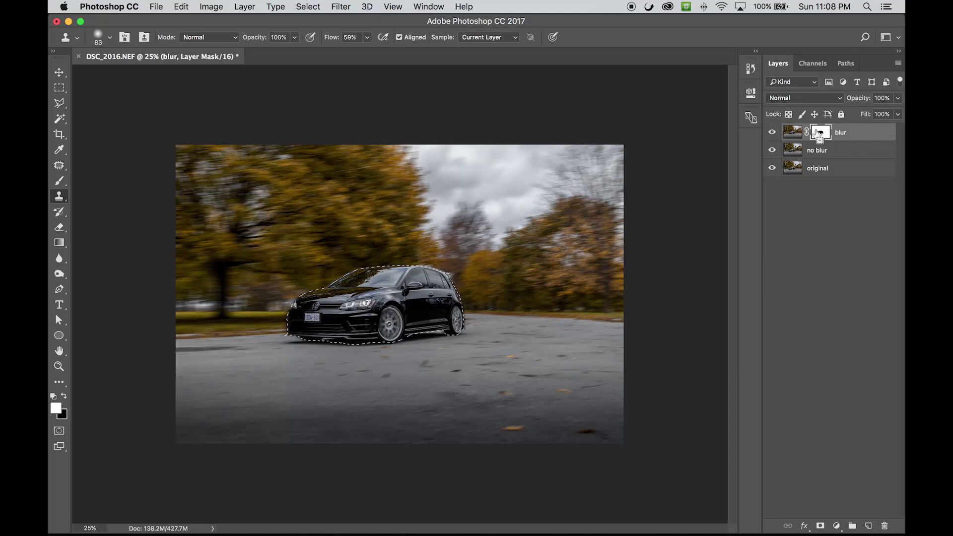
{"action": "key", "text": "super+alt+i"}
{"action": "left_click", "coordinate": [505, 330]}
{"action": "key", "text": "shift+super+i"}
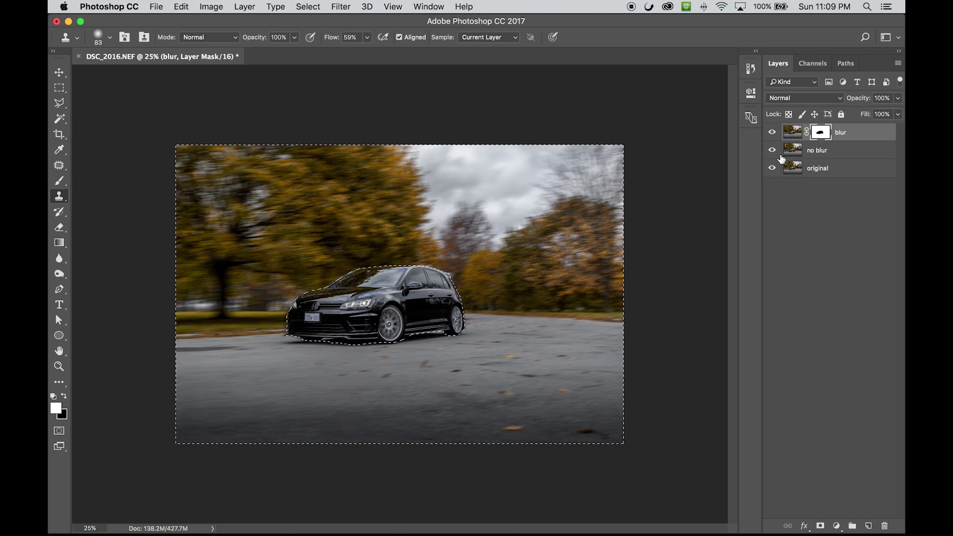
On the blur layer's image, clone nearby blurred foliage over the halo where the hood meets the windshield pillar
{"action": "key", "text": "super+plus"}
{"action": "key", "text": "super+plus"}
{"action": "left_click_drag", "start_coordinate": [98, 359], "coordinate": [228, 363]}
{"action": "key", "text": "super+plus"}
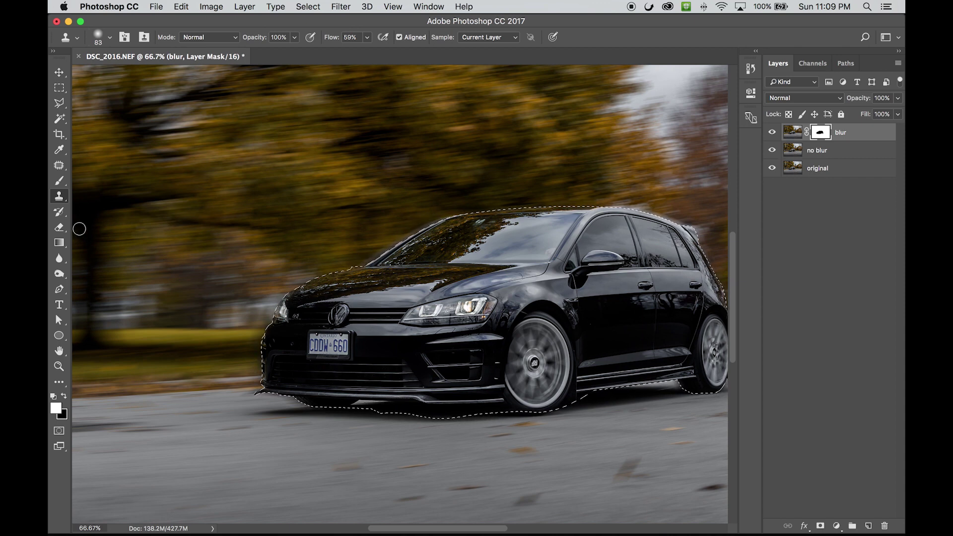
{"action": "left_click", "coordinate": [791, 132]}
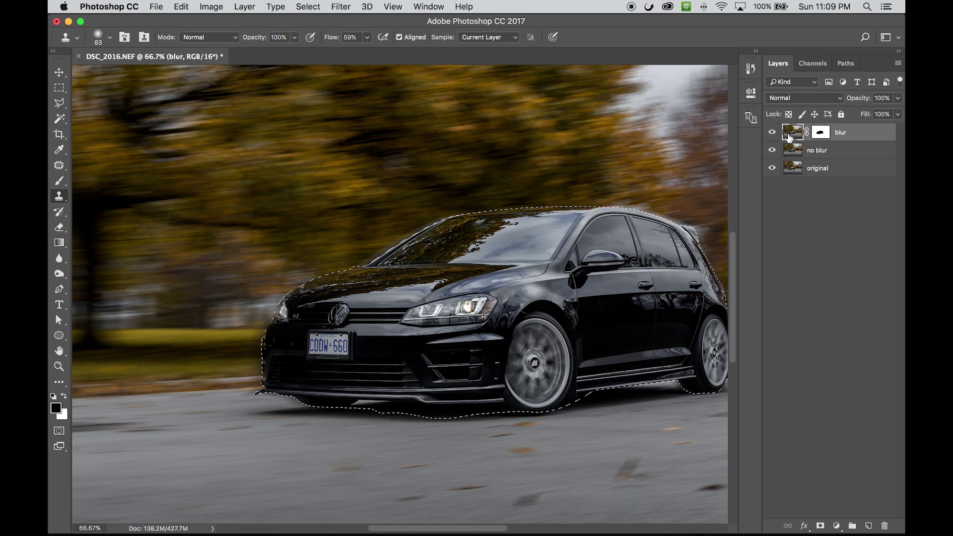
{"action": "left_click", "coordinate": [349, 250], "text": "alt"}
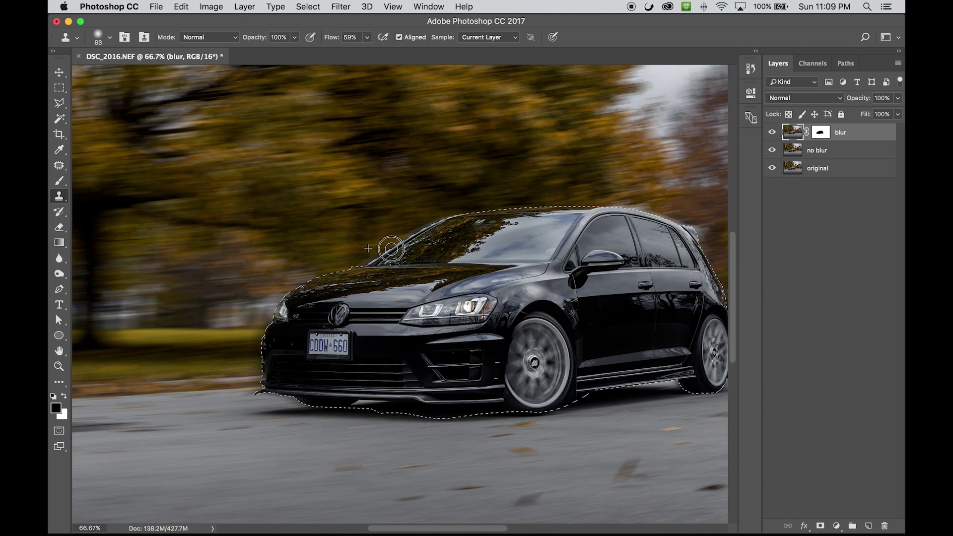
{"action": "scroll", "coordinate": [444, 227], "scroll_direction": "up", "scroll_amount": 3}
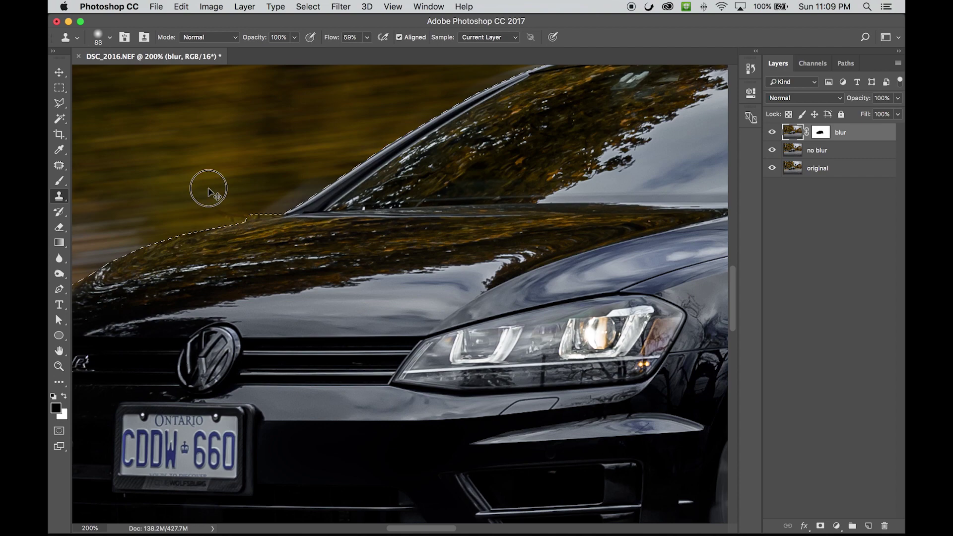
{"action": "mouse_move", "coordinate": [270, 205]}
{"action": "left_mouse_down"}
{"action": "mouse_move", "coordinate": [218, 217]}
{"action": "mouse_move", "coordinate": [240, 222]}
{"action": "left_mouse_up"}
{"action": "left_click", "coordinate": [193, 208], "text": "alt"}
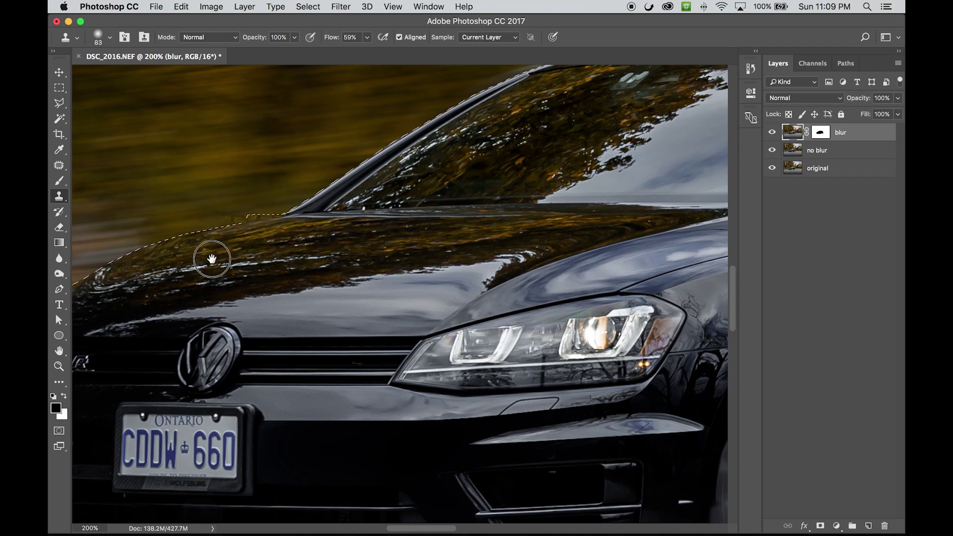
Clone clean blurred road over the halo beside and below the front bumper lip
{"action": "left_click_drag", "start_coordinate": [213, 257], "coordinate": [483, 212]}
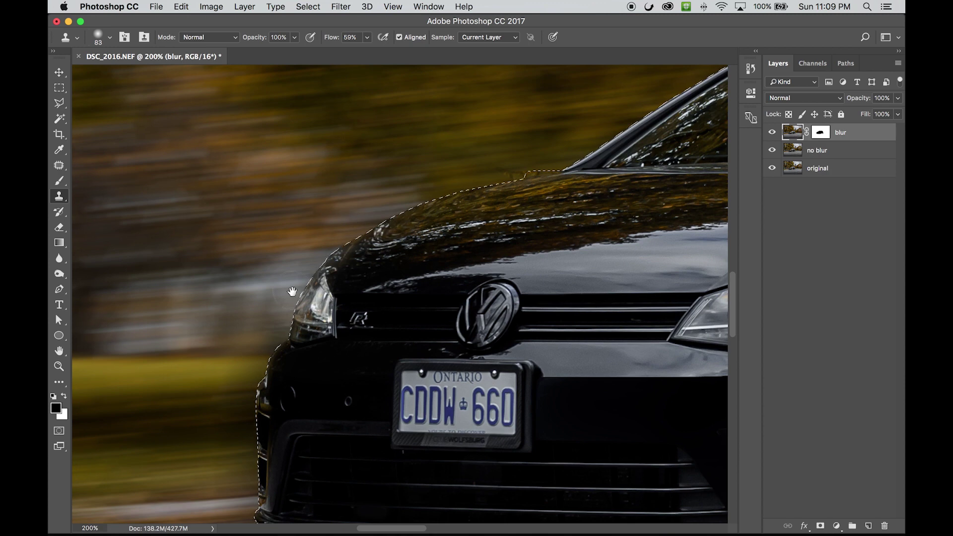
{"action": "left_click_drag", "start_coordinate": [291, 289], "coordinate": [336, 187]}
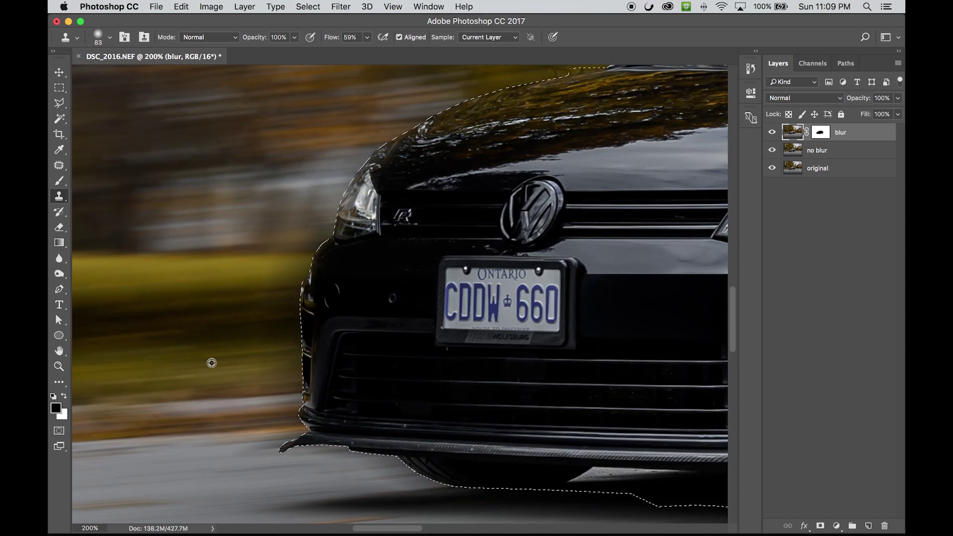
{"action": "left_click_drag", "start_coordinate": [219, 382], "coordinate": [201, 326]}
{"action": "left_click", "coordinate": [189, 376], "text": "alt"}
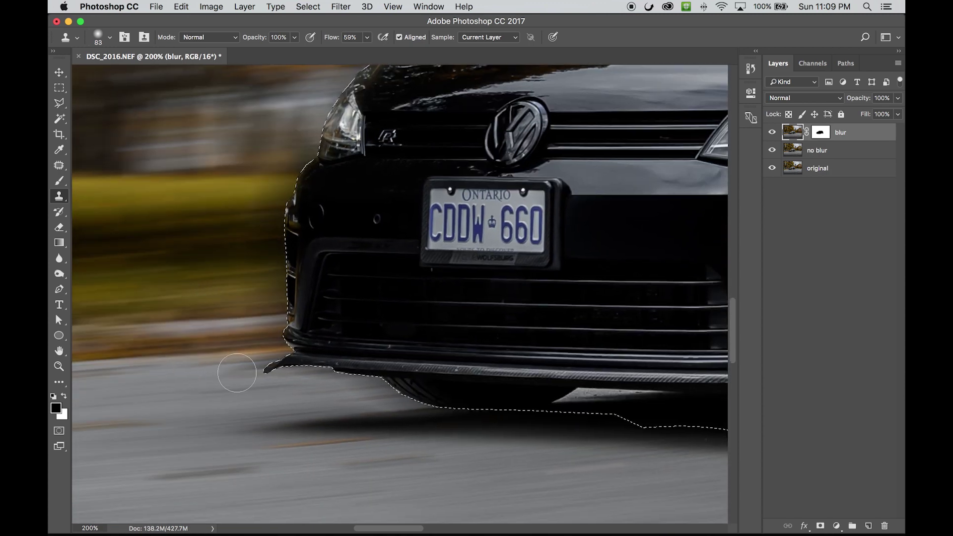
{"action": "left_click_drag", "start_coordinate": [319, 355], "coordinate": [347, 398]}
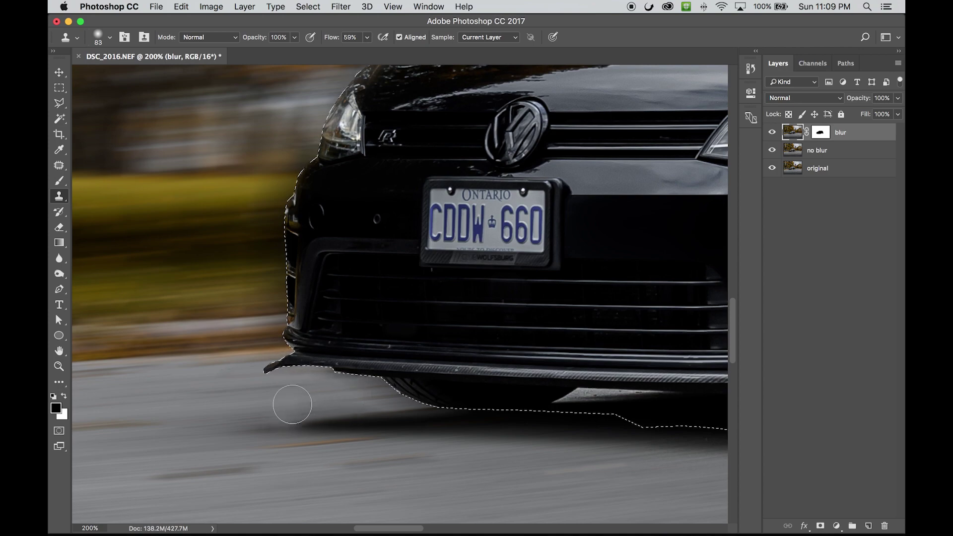
Clone blurred foliage along the outer edge of the windshield pillar and the front of the roof
{"action": "scroll", "coordinate": [285, 410], "scroll_direction": "up", "scroll_amount": 15}
{"action": "scroll", "coordinate": [285, 410], "scroll_direction": "right", "scroll_amount": 15}
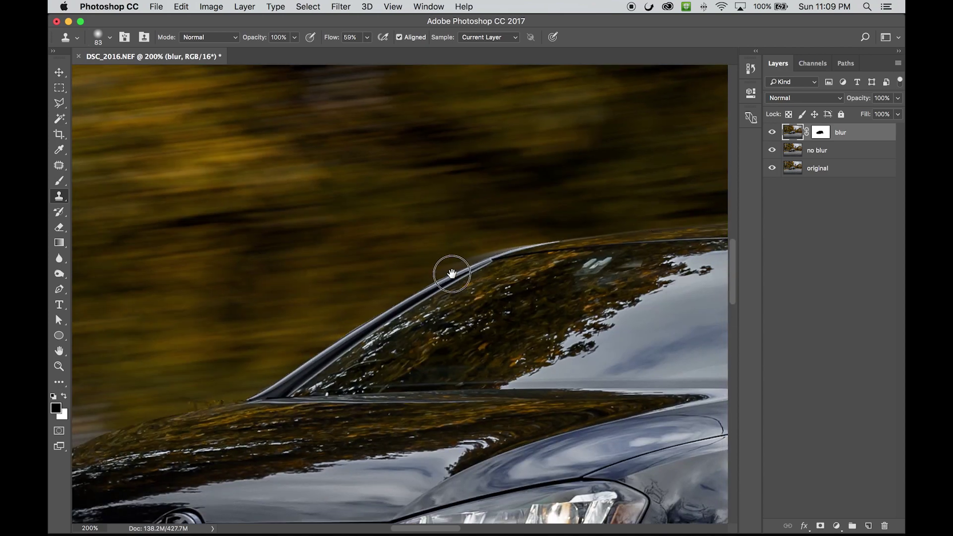
{"action": "left_click_drag", "start_coordinate": [451, 273], "coordinate": [340, 257]}
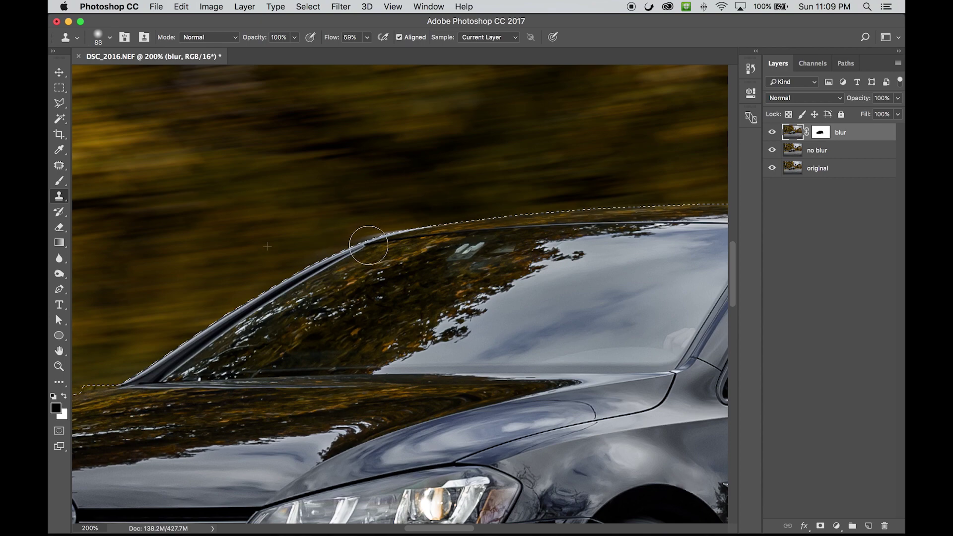
{"action": "left_click_drag", "start_coordinate": [462, 225], "coordinate": [114, 233]}
Clone blurred foliage over the light halo along the rear roofline and around the spoiler
{"action": "left_click", "coordinate": [498, 229], "text": "alt"}
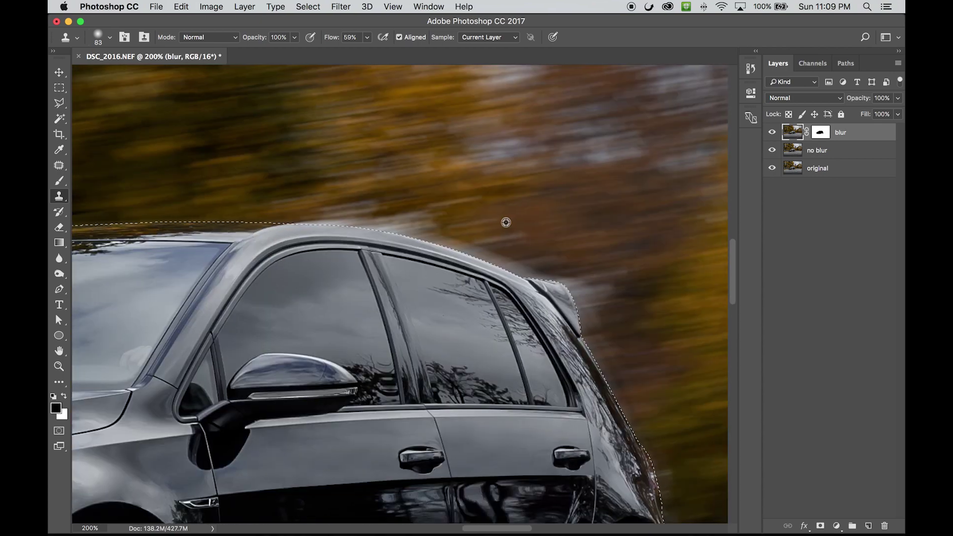
{"action": "mouse_move", "coordinate": [439, 250]}
{"action": "left_mouse_down"}
{"action": "mouse_move", "coordinate": [323, 227]}
{"action": "mouse_move", "coordinate": [264, 229]}
{"action": "left_mouse_up"}
{"action": "left_click", "coordinate": [620, 234], "text": "alt"}
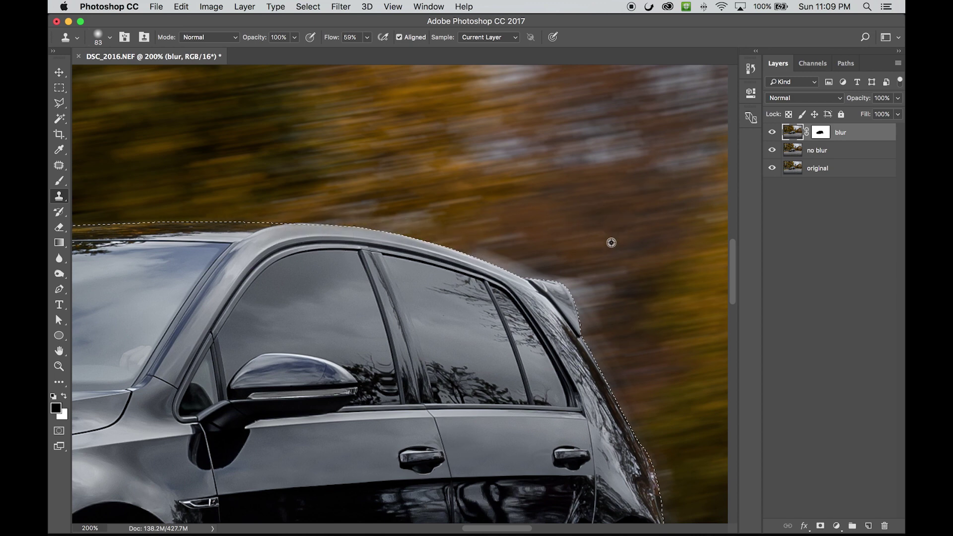
{"action": "mouse_move", "coordinate": [513, 258]}
{"action": "left_mouse_down"}
{"action": "mouse_move", "coordinate": [558, 283]}
{"action": "mouse_move", "coordinate": [578, 309]}
{"action": "mouse_move", "coordinate": [600, 276]}
{"action": "left_mouse_up"}
{"action": "left_click", "coordinate": [610, 242], "text": "alt"}
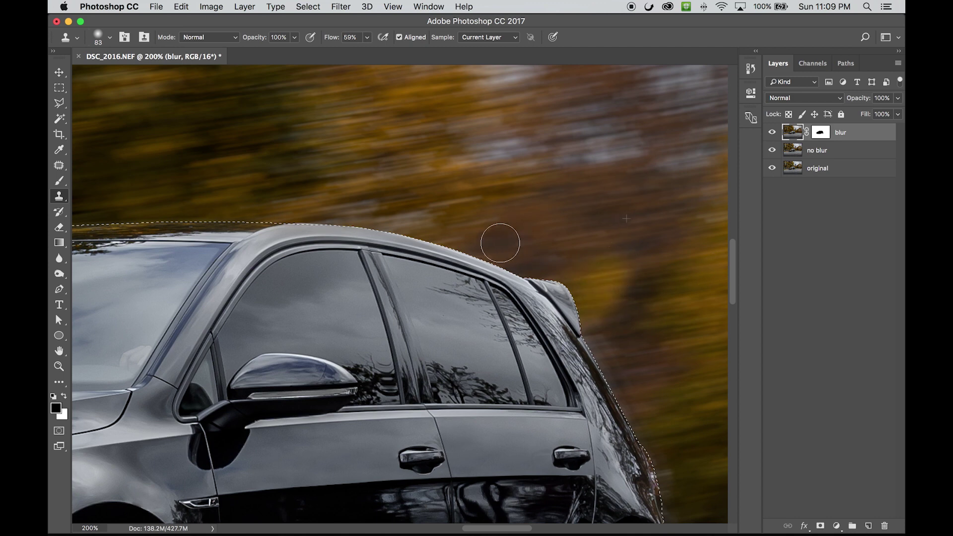
Clone clean blurred foliage over the halo down the rear hatch edge and along the rear fender
{"action": "scroll", "coordinate": [590, 213], "scroll_direction": "down", "scroll_amount": 3}
{"action": "scroll", "coordinate": [590, 213], "scroll_direction": "right", "scroll_amount": 4}
{"action": "left_click", "coordinate": [574, 214], "text": "alt"}
{"action": "mouse_move", "coordinate": [511, 234]}
{"action": "left_mouse_down"}
{"action": "mouse_move", "coordinate": [498, 272]}
{"action": "mouse_move", "coordinate": [515, 278]}
{"action": "mouse_move", "coordinate": [525, 305]}
{"action": "mouse_move", "coordinate": [549, 314]}
{"action": "mouse_move", "coordinate": [480, 255]}
{"action": "mouse_move", "coordinate": [430, 257]}
{"action": "mouse_move", "coordinate": [434, 297]}
{"action": "mouse_move", "coordinate": [454, 312]}
{"action": "mouse_move", "coordinate": [457, 357]}
{"action": "left_mouse_up"}
{"action": "scroll", "coordinate": [477, 254], "scroll_direction": "down", "scroll_amount": 2}
{"action": "scroll", "coordinate": [478, 255], "scroll_direction": "right", "scroll_amount": 3}
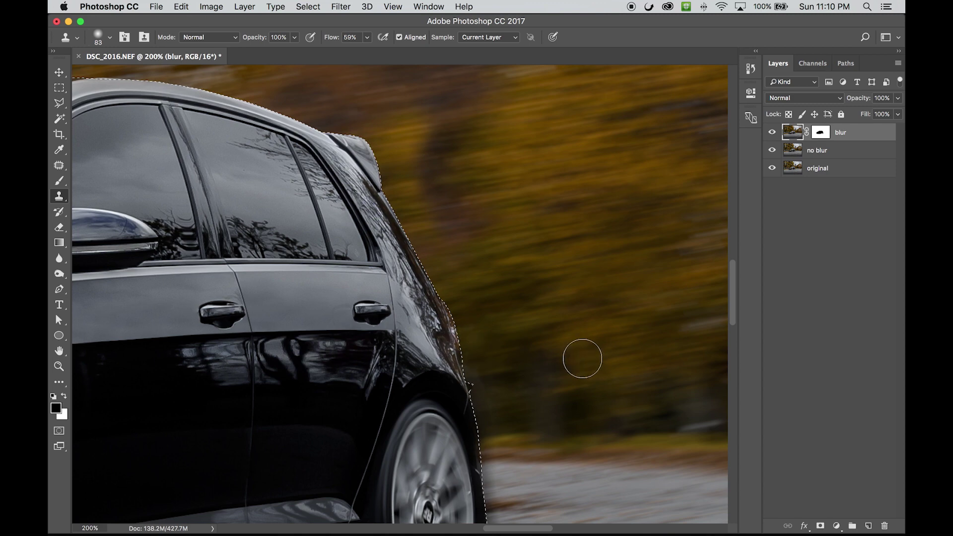
{"action": "scroll", "coordinate": [504, 296], "scroll_direction": "down", "scroll_amount": 3}
{"action": "scroll", "coordinate": [504, 296], "scroll_direction": "right", "scroll_amount": 1}
{"action": "mouse_move", "coordinate": [463, 302]}
{"action": "left_mouse_down"}
{"action": "mouse_move", "coordinate": [434, 312]}
{"action": "mouse_move", "coordinate": [453, 322]}
{"action": "left_mouse_up"}
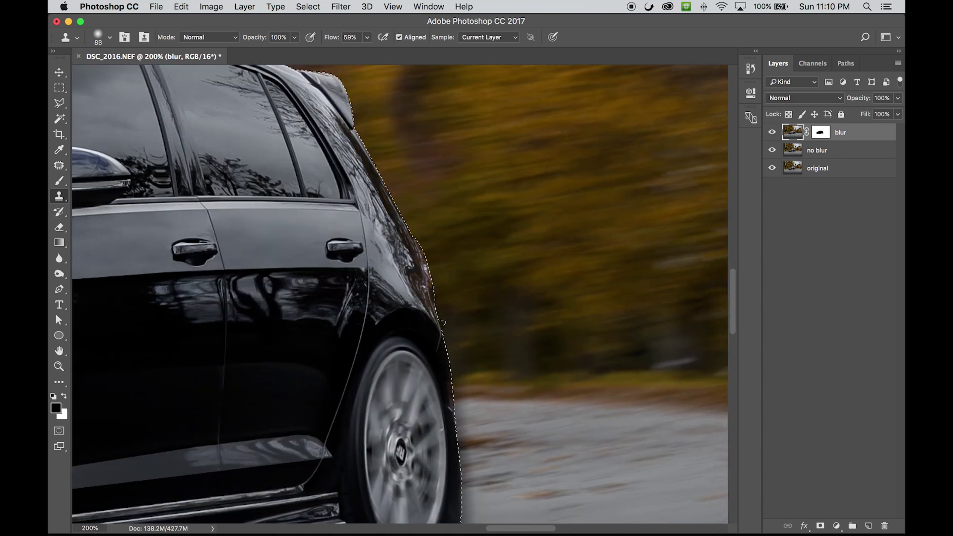
Clone blurred background over the halo along the rear bumper edge down to the road behind the rear wheel
{"action": "scroll", "coordinate": [542, 270], "scroll_direction": "down", "scroll_amount": 5}
{"action": "mouse_move", "coordinate": [456, 276]}
{"action": "left_mouse_down"}
{"action": "mouse_move", "coordinate": [452, 255]}
{"action": "mouse_move", "coordinate": [463, 397]}
{"action": "left_mouse_up"}
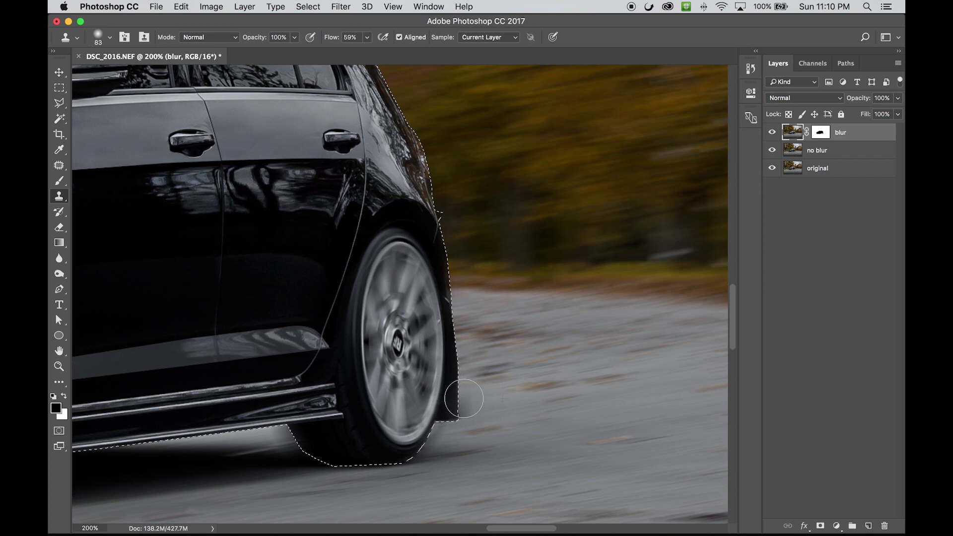
{"action": "scroll", "coordinate": [542, 396], "scroll_direction": "down", "scroll_amount": 5}
{"action": "scroll", "coordinate": [543, 395], "scroll_direction": "left", "scroll_amount": 2}
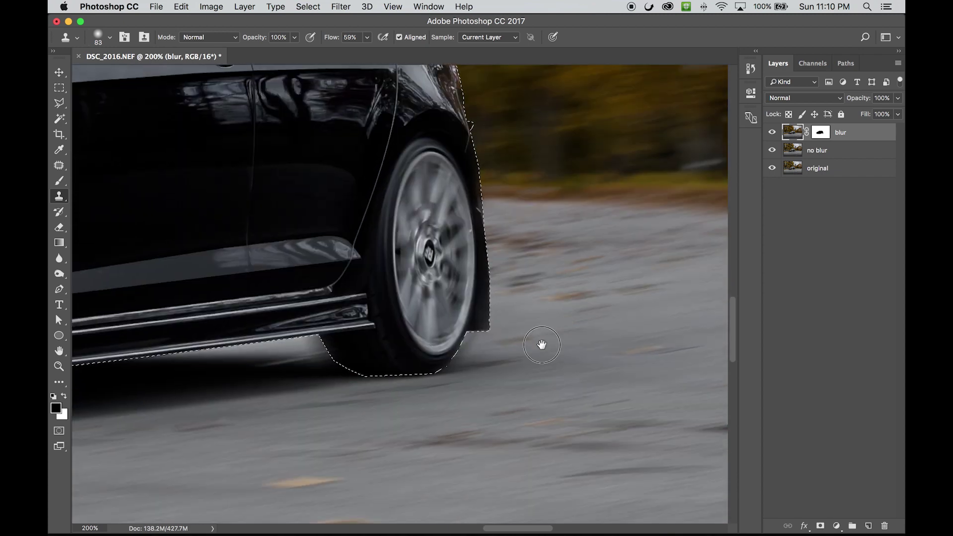
{"action": "left_click_drag", "start_coordinate": [455, 362], "coordinate": [570, 304]}
{"action": "left_click_drag", "start_coordinate": [442, 328], "coordinate": [540, 336]}
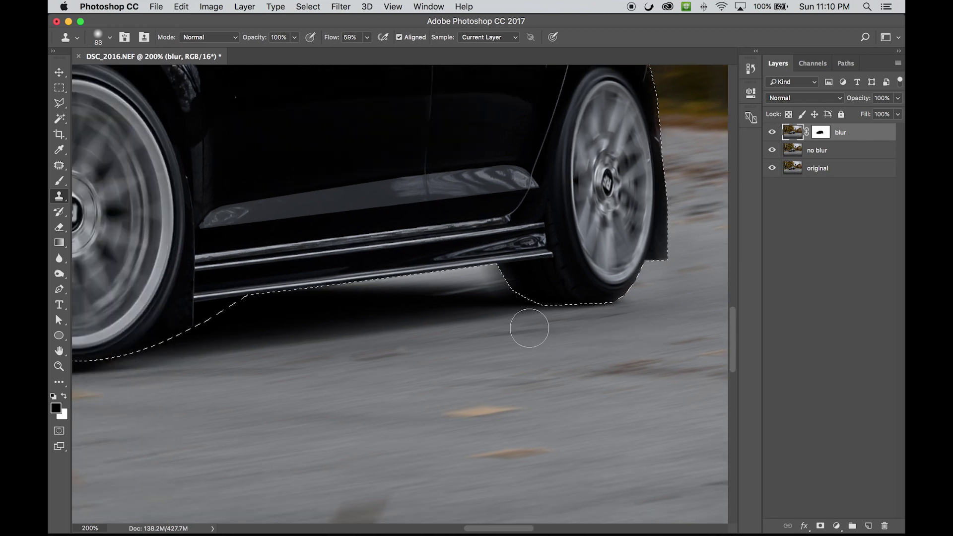
{"action": "key", "text": "super+z"}
{"action": "left_click_drag", "start_coordinate": [309, 335], "coordinate": [498, 314]}
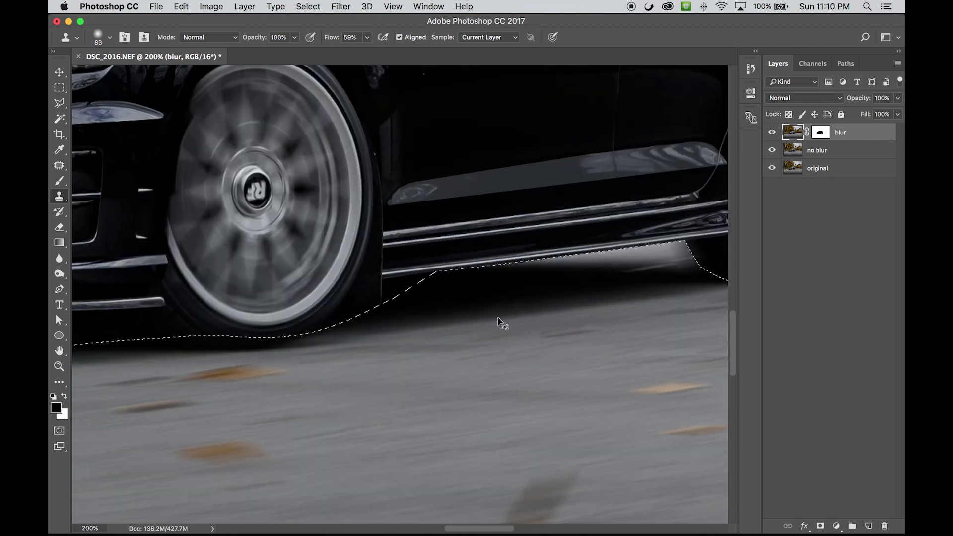
Clear the selection temporarily to examine the cloned edges around the whole car, and restore it
{"action": "key", "text": "super+minus"}
{"action": "key", "text": "super+minus"}
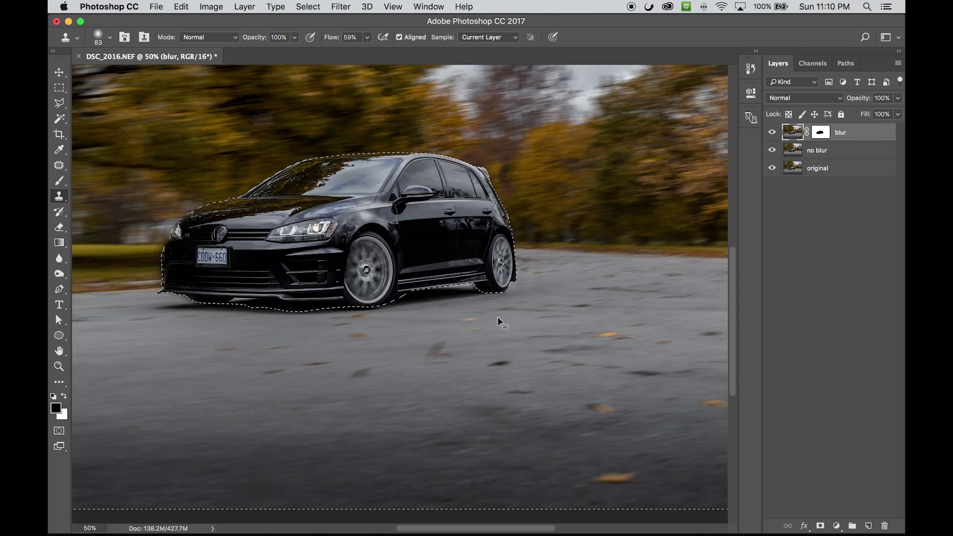
{"action": "key", "text": "super+d"}
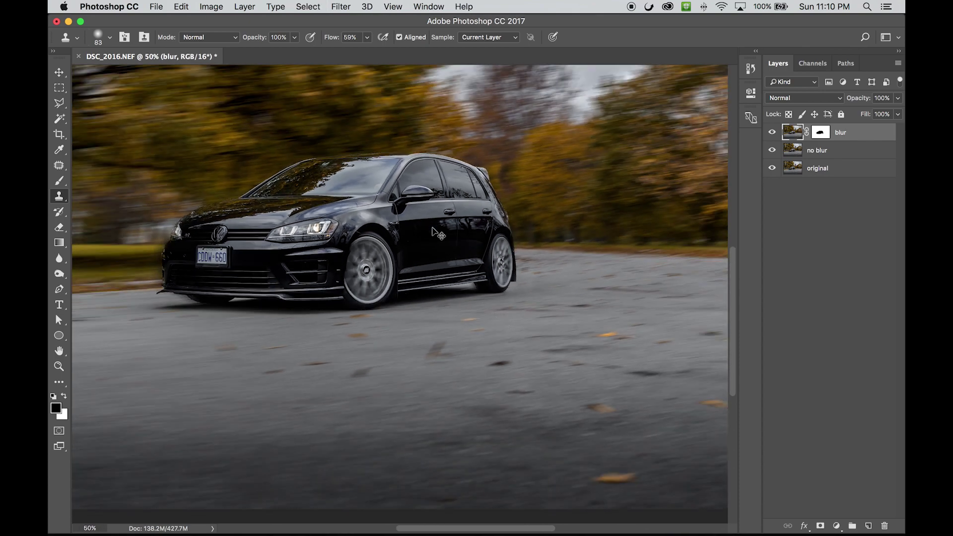
{"action": "key", "text": "super+minus"}
{"action": "key", "text": "super+plus"}
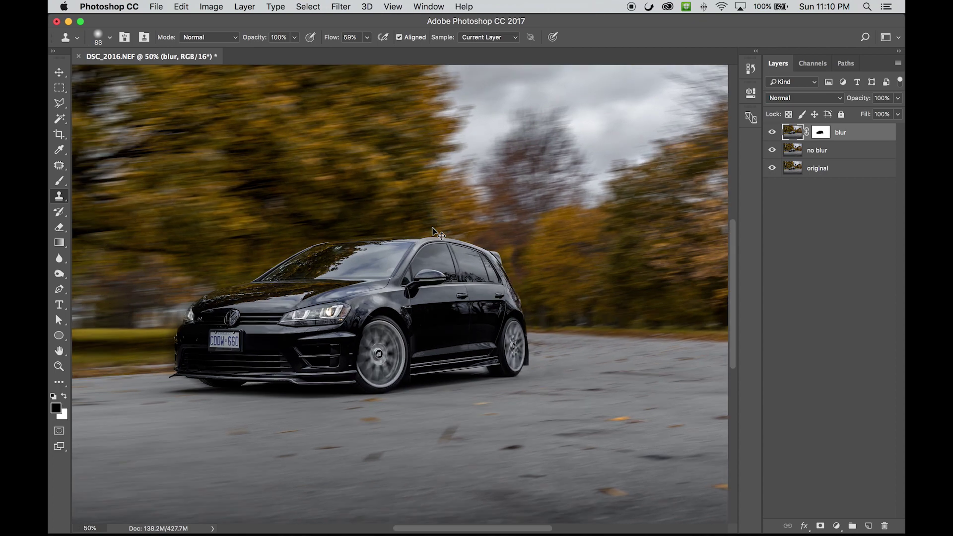
{"action": "left_click_drag", "start_coordinate": [418, 306], "coordinate": [483, 278]}
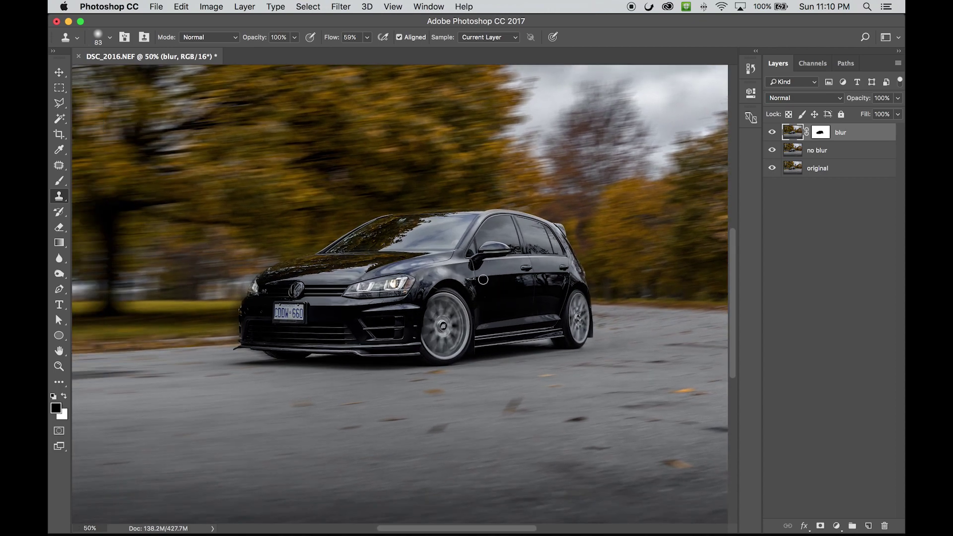
{"action": "key", "text": "super+z"}
With a smaller brush, clone blurred background along the car's front edge from headlight to bumper lip, and clear the selection
{"action": "key", "text": "super+plus"}
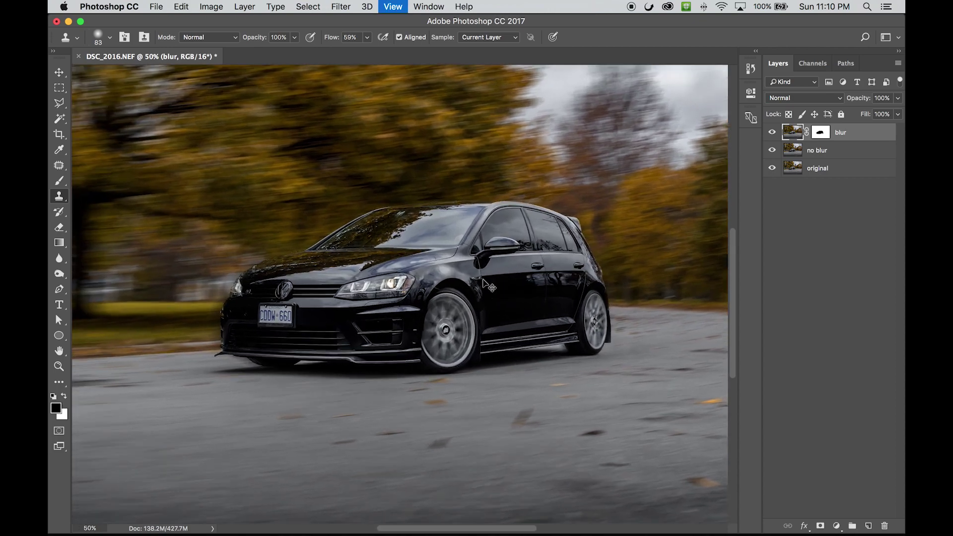
{"action": "key", "text": "super+plus"}
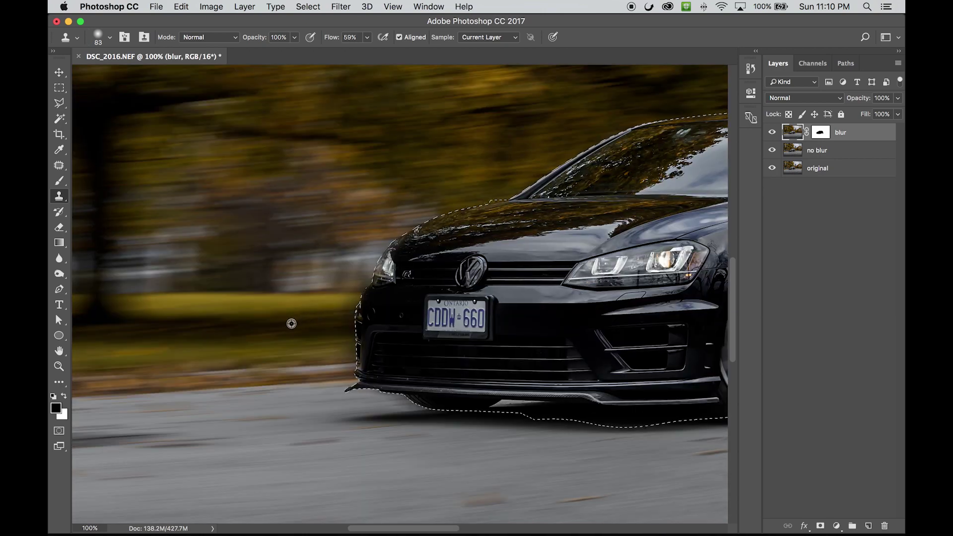
{"action": "key", "text": "bracketleft"}
{"action": "key", "text": "bracketleft"}
{"action": "key", "text": "bracketleft"}
{"action": "key", "text": "bracketleft"}
{"action": "mouse_move", "coordinate": [354, 319]}
{"action": "left_mouse_down"}
{"action": "mouse_move", "coordinate": [356, 287]}
{"action": "mouse_move", "coordinate": [393, 244]}
{"action": "left_mouse_up"}
{"action": "mouse_move", "coordinate": [334, 325]}
{"action": "left_mouse_down"}
{"action": "mouse_move", "coordinate": [352, 350]}
{"action": "mouse_move", "coordinate": [337, 356]}
{"action": "mouse_move", "coordinate": [356, 372]}
{"action": "left_mouse_up"}
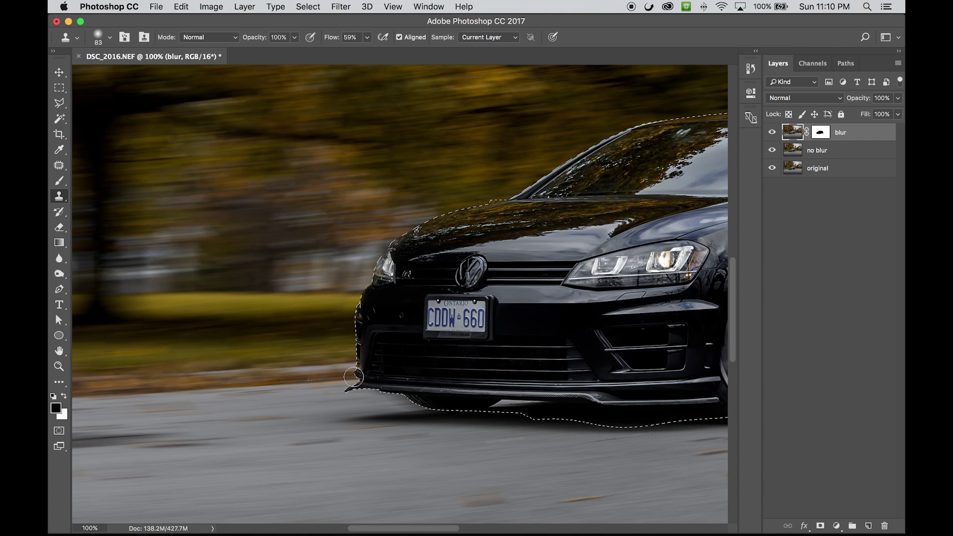
{"action": "key", "text": "ctrl+d"}
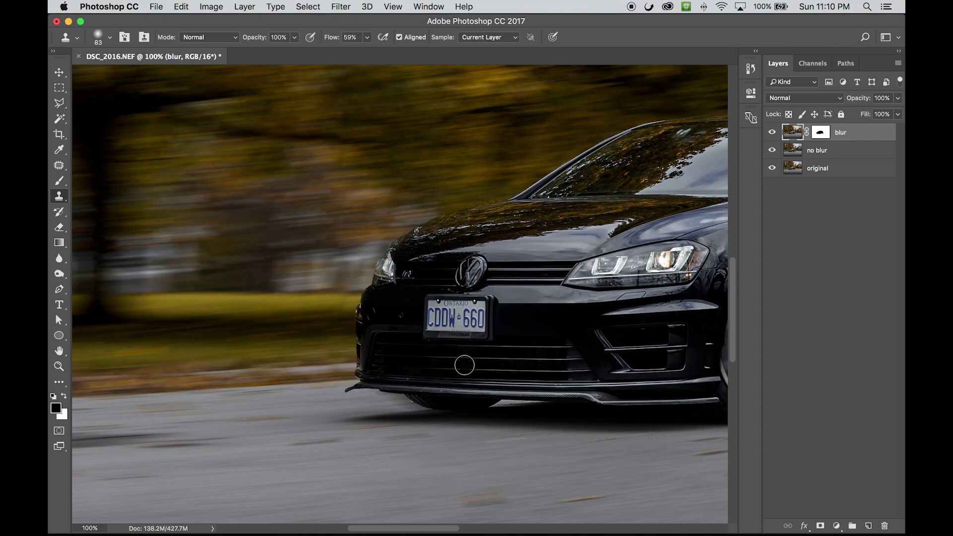
Examine the whole image and the car up close, including the sharp reflections in the windshield and hood
{"action": "key", "text": "super+minus"}
{"action": "key", "text": "super+minus"}
{"action": "key", "text": "super+minus"}
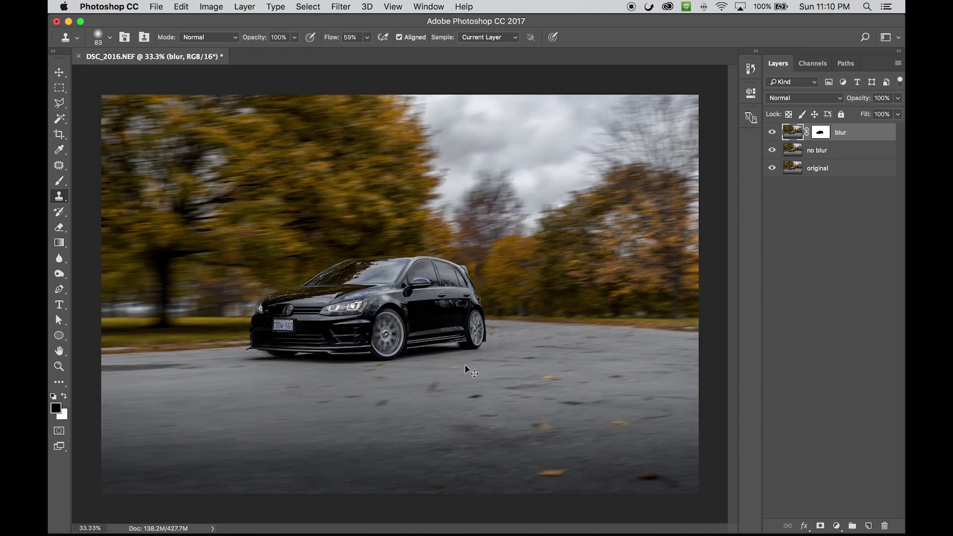
{"action": "key", "text": "super+plus"}
{"action": "left_click_drag", "start_coordinate": [436, 366], "coordinate": [478, 353]}
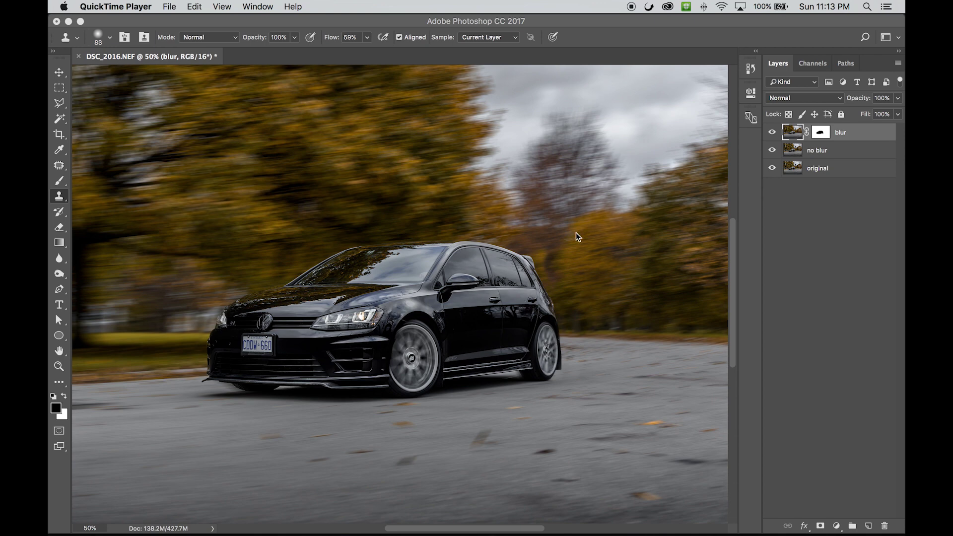
{"action": "scroll", "coordinate": [575, 231], "scroll_direction": "down", "scroll_amount": 2}
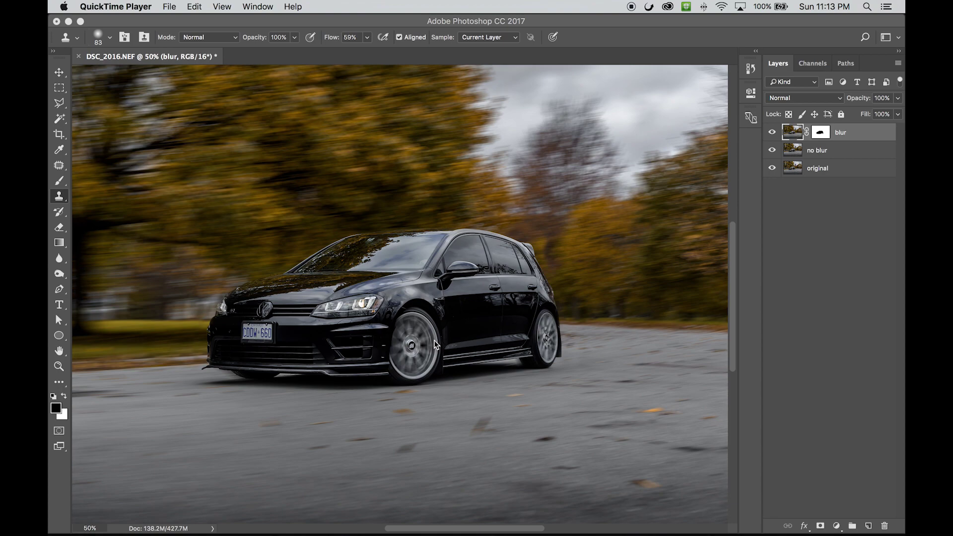
{"action": "left_click", "coordinate": [59, 72]}
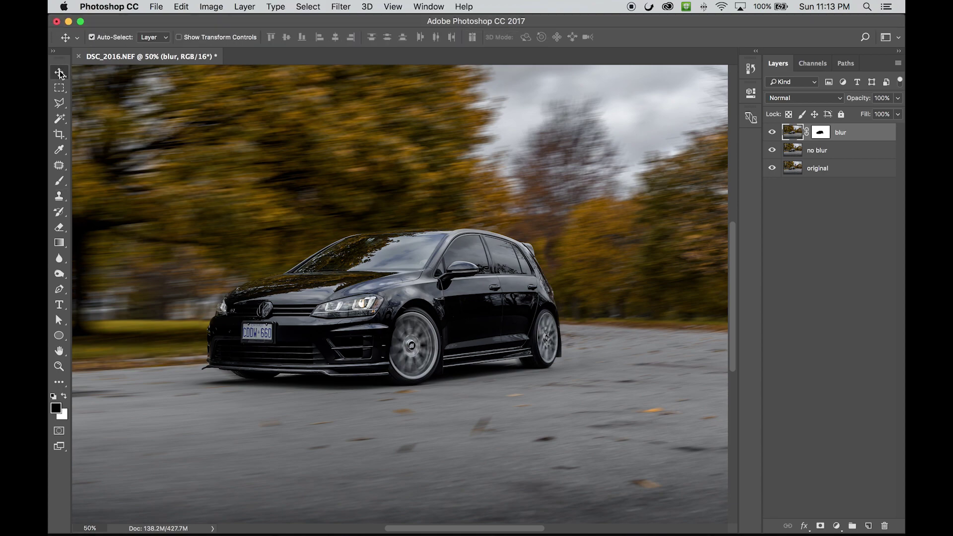
{"action": "key", "text": "super+plus"}
{"action": "scroll", "coordinate": [230, 179], "scroll_direction": "left", "scroll_amount": 2}
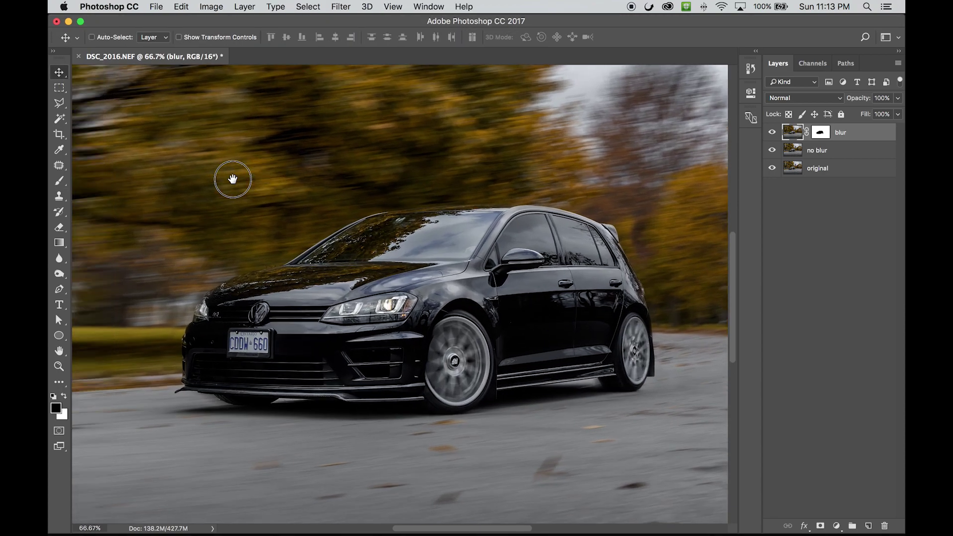
{"action": "key", "text": "super+minus"}
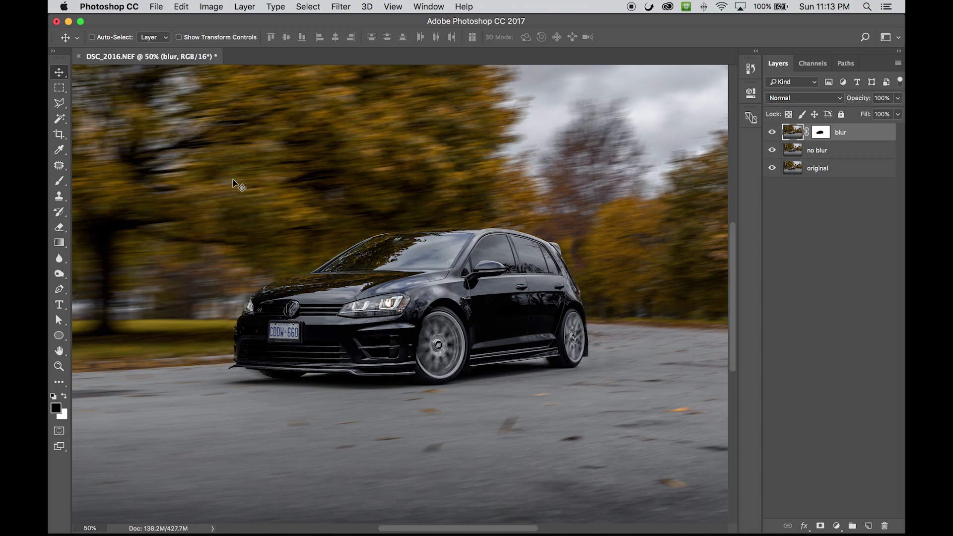
{"action": "key", "text": "super+plus"}
{"action": "key", "text": "super+plus"}
{"action": "key", "text": "super+minus"}
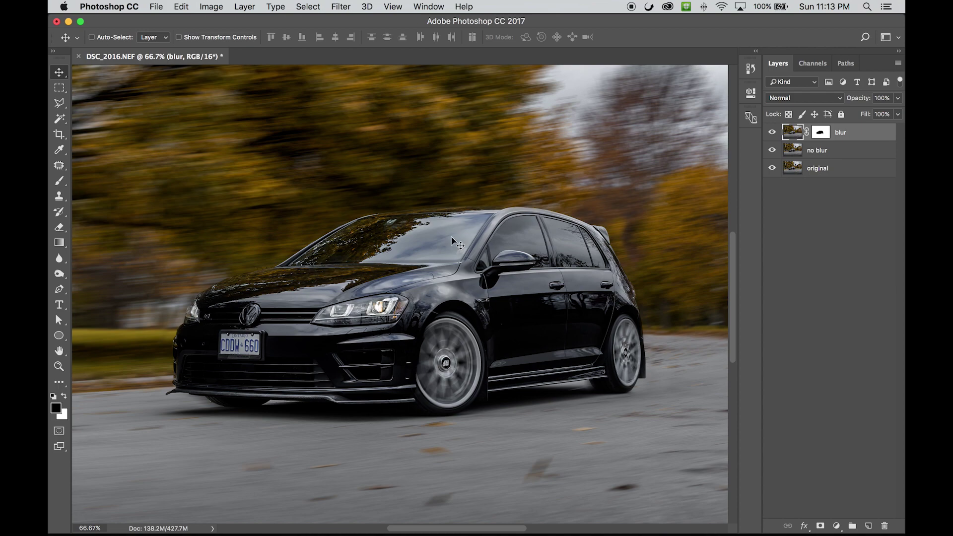
{"action": "key", "text": "super+plus"}
{"action": "left_click_drag", "start_coordinate": [328, 276], "coordinate": [440, 274]}
{"action": "key", "text": "super+plus"}
{"action": "key", "text": "super+minus"}
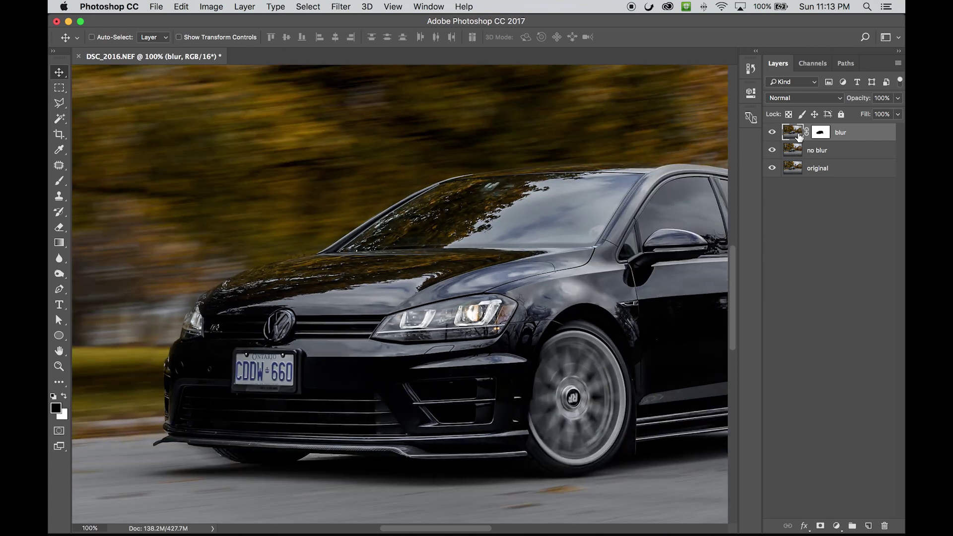
Outline the windshield glass with a closed Polygonal Lasso selection
{"action": "key", "text": "super+plus"}
{"action": "left_click_drag", "start_coordinate": [590, 209], "coordinate": [428, 322]}
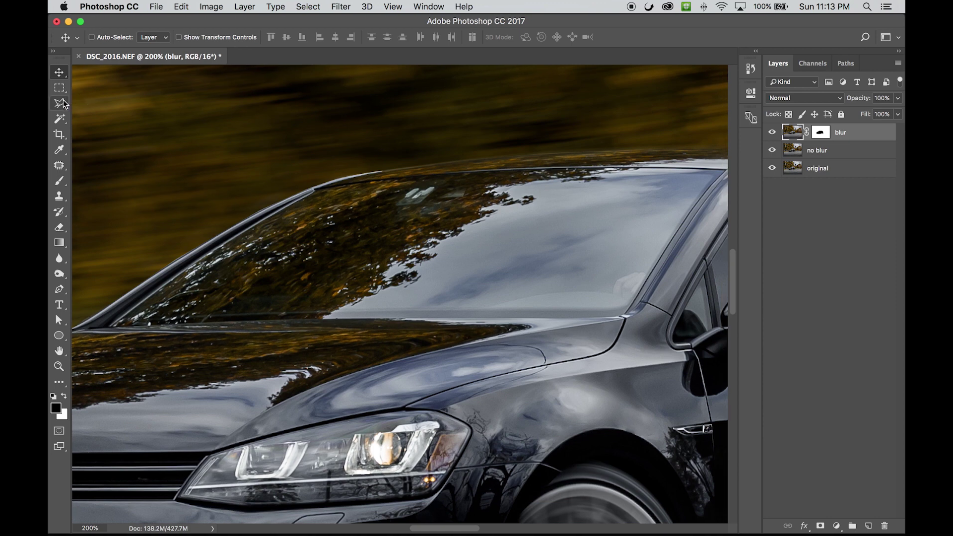
{"action": "left_click", "coordinate": [60, 103]}
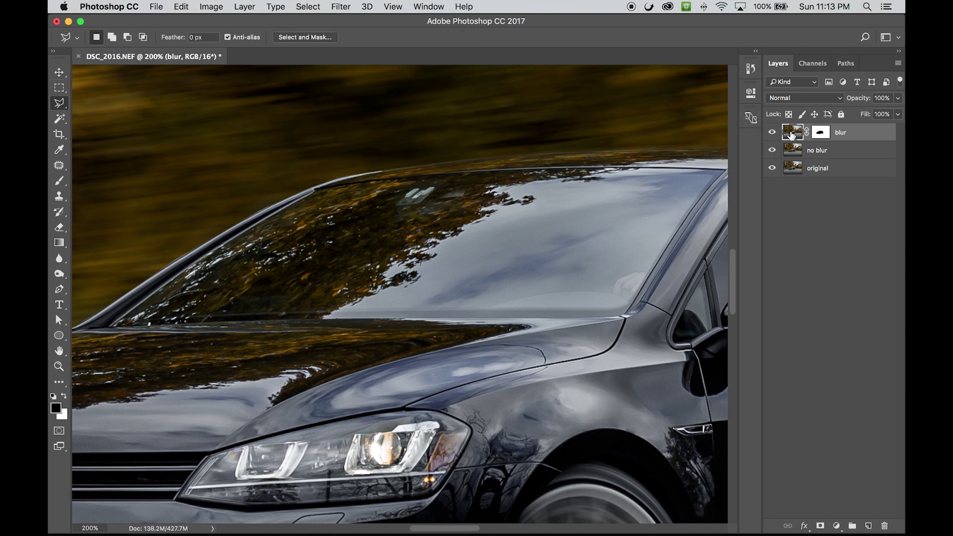
{"action": "left_click_drag", "start_coordinate": [790, 134], "coordinate": [790, 139]}
{"action": "left_click", "coordinate": [373, 181]}
{"action": "left_click", "coordinate": [523, 169]}
{"action": "left_click", "coordinate": [578, 167]}
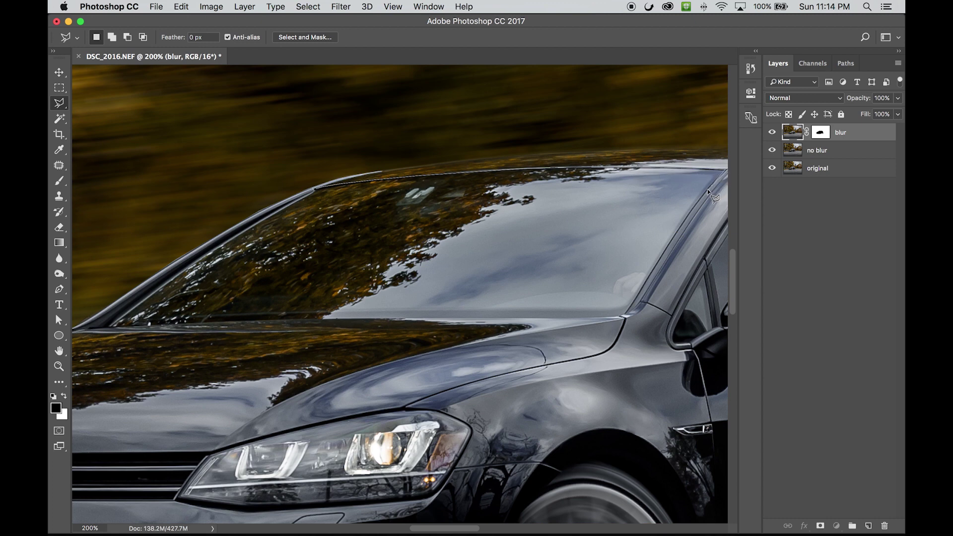
{"action": "left_click", "coordinate": [645, 280]}
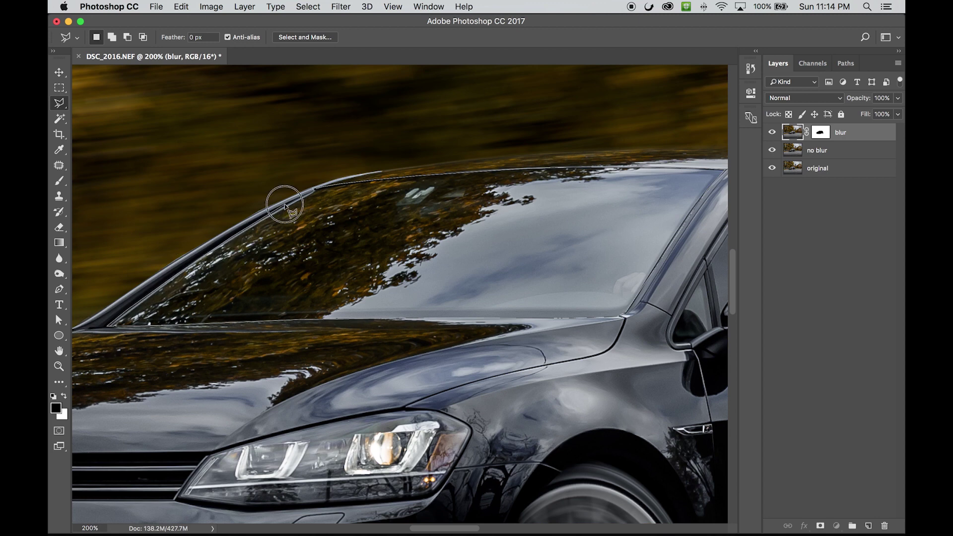
{"action": "left_click", "coordinate": [316, 188]}
{"action": "left_click", "coordinate": [723, 170]}
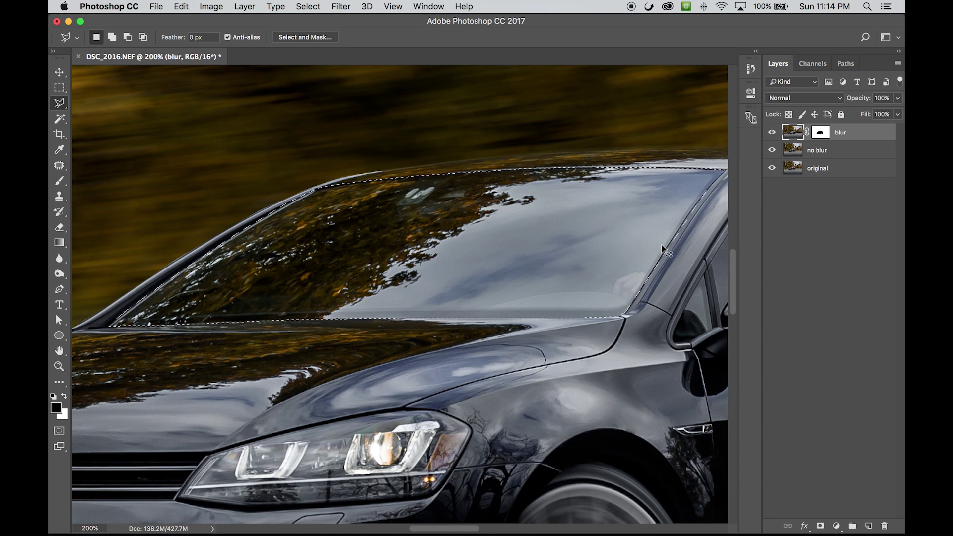
Copy the selected windshield from the "no blur" layer to a new layer and place it above the blur layer
{"action": "key", "text": "ctrl+j"}
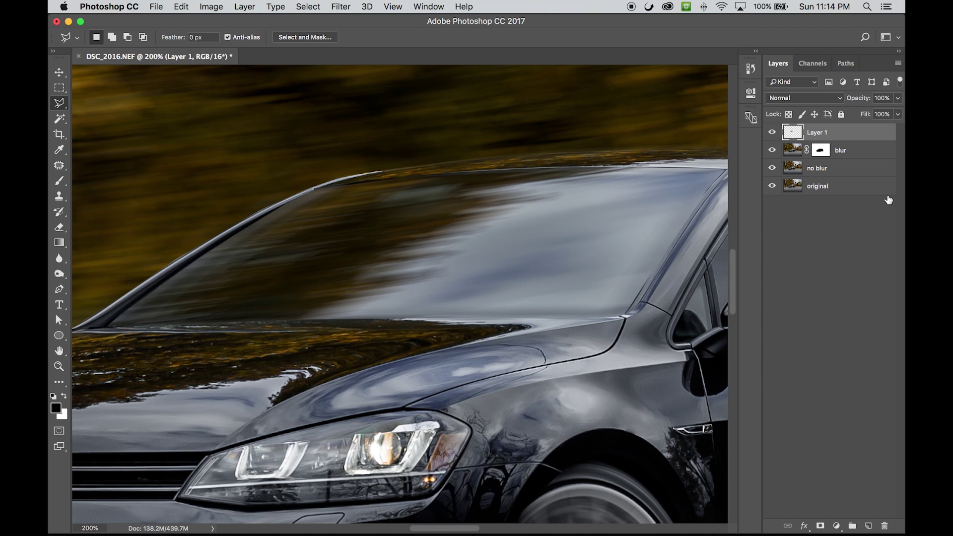
{"action": "key", "text": "ctrl+z"}
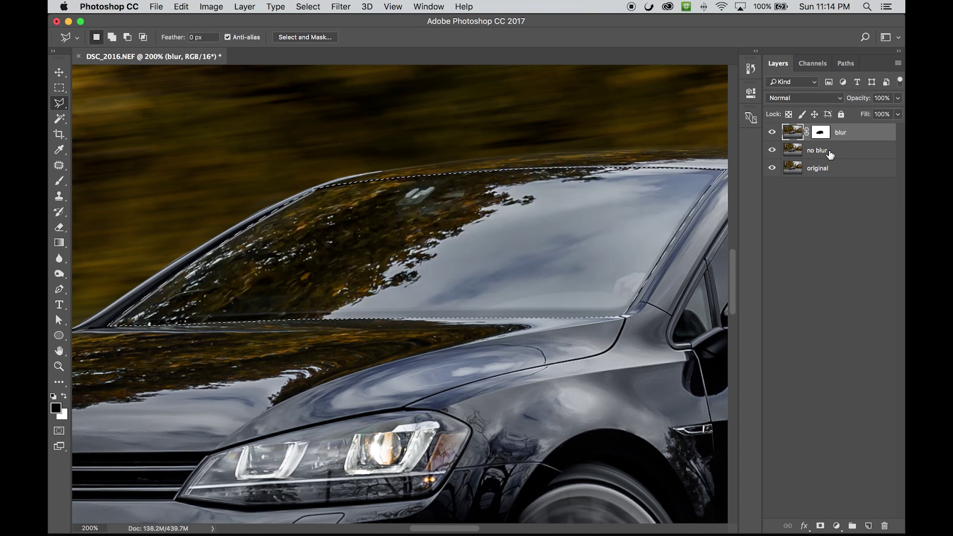
{"action": "left_click", "coordinate": [794, 152]}
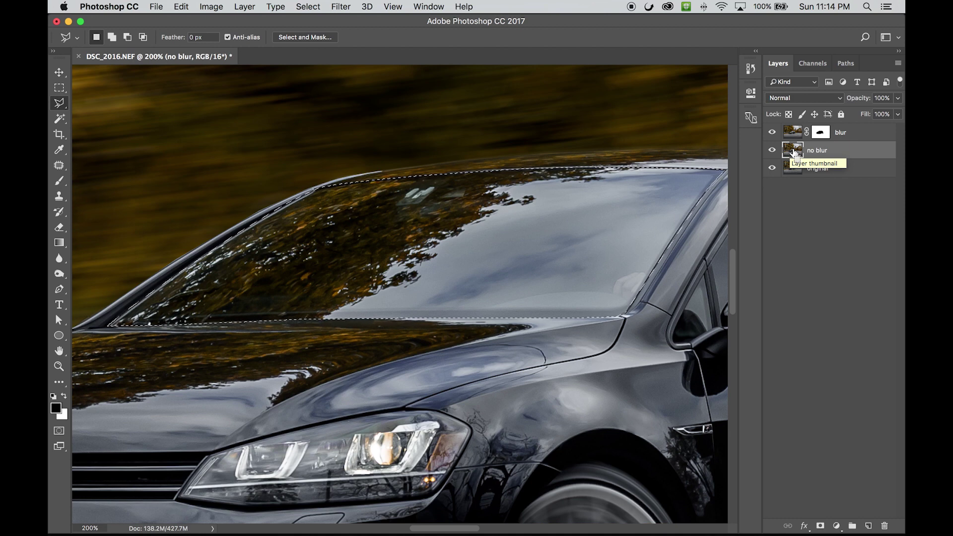
{"action": "key", "text": "super+j"}
{"action": "left_click_drag", "start_coordinate": [807, 133], "coordinate": [808, 126]}
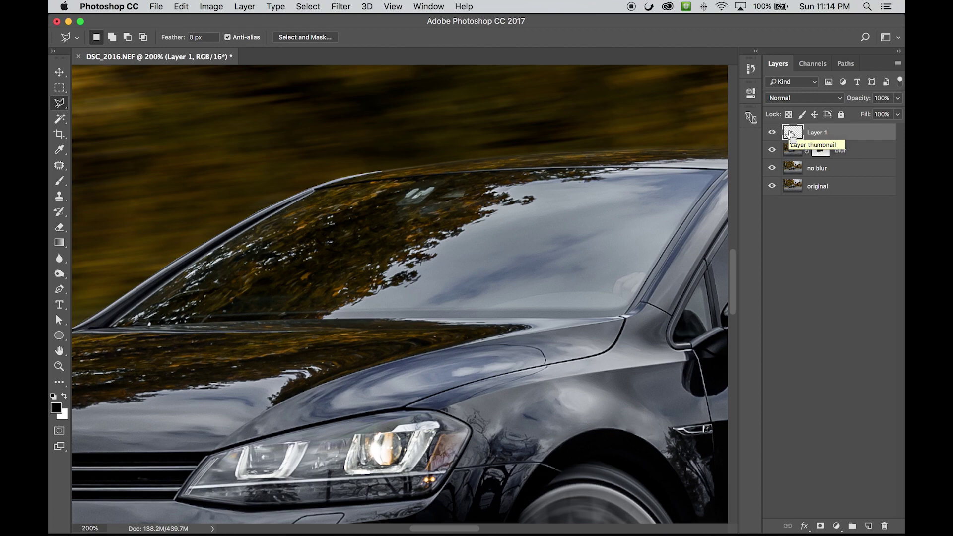
Load the outline of the copied windshield layer as a selection
{"action": "left_click", "coordinate": [790, 133], "text": "super"}
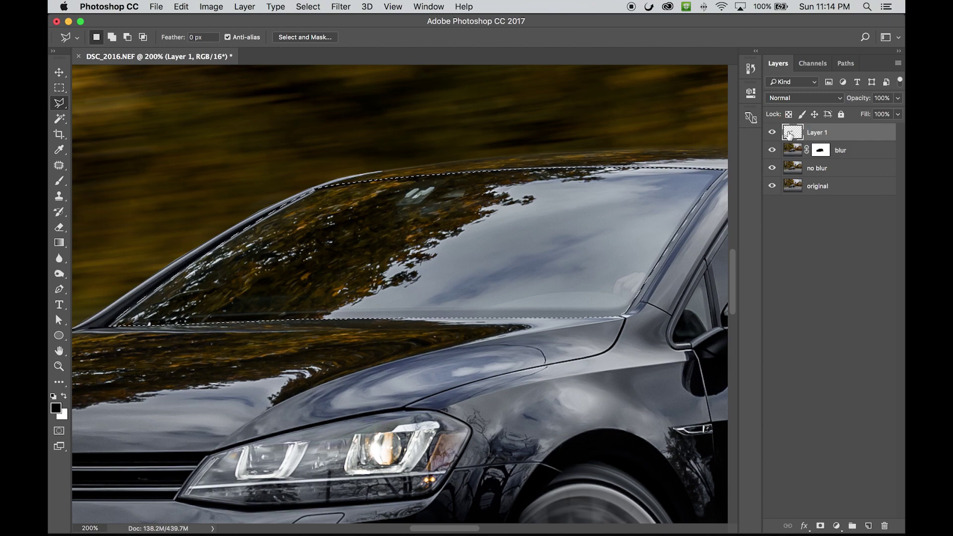
{"action": "key", "text": "h"}
{"action": "left_click", "coordinate": [725, 144]}
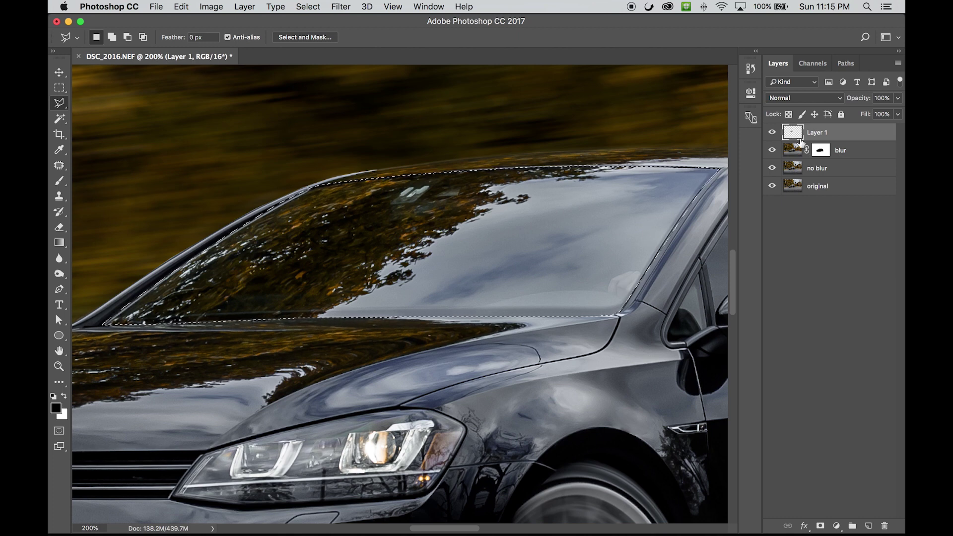
Apply a Motion Blur to the selected windshield copy with an angle of 4° and a distance of 26 pixels
{"action": "left_click", "coordinate": [337, 6]}
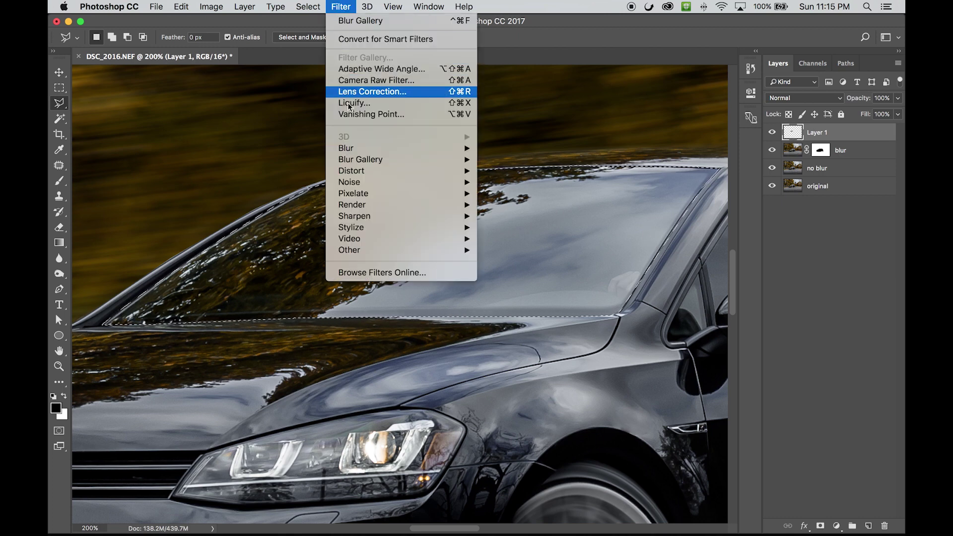
{"action": "mouse_move", "coordinate": [373, 150]}
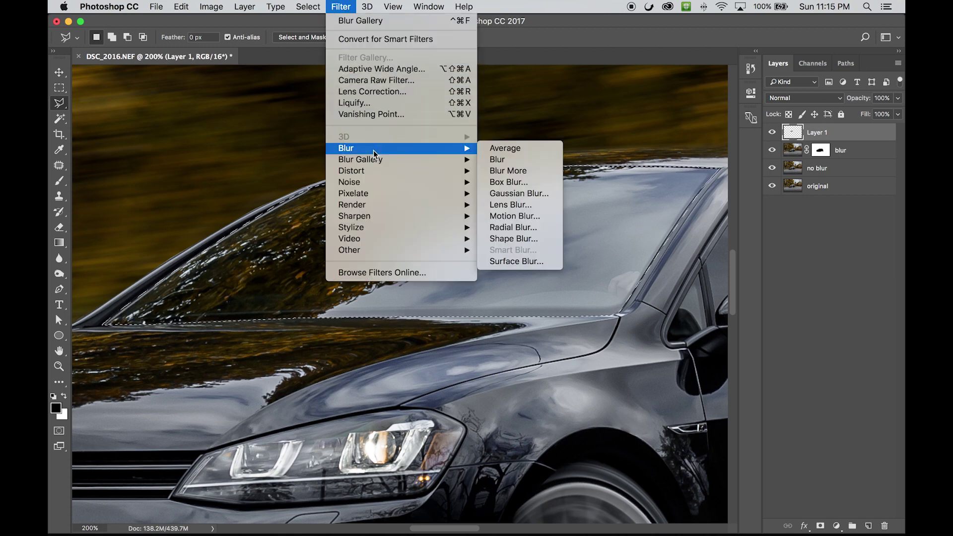
{"action": "left_click", "coordinate": [529, 216]}
{"action": "left_click_drag", "start_coordinate": [453, 146], "coordinate": [599, 266]}
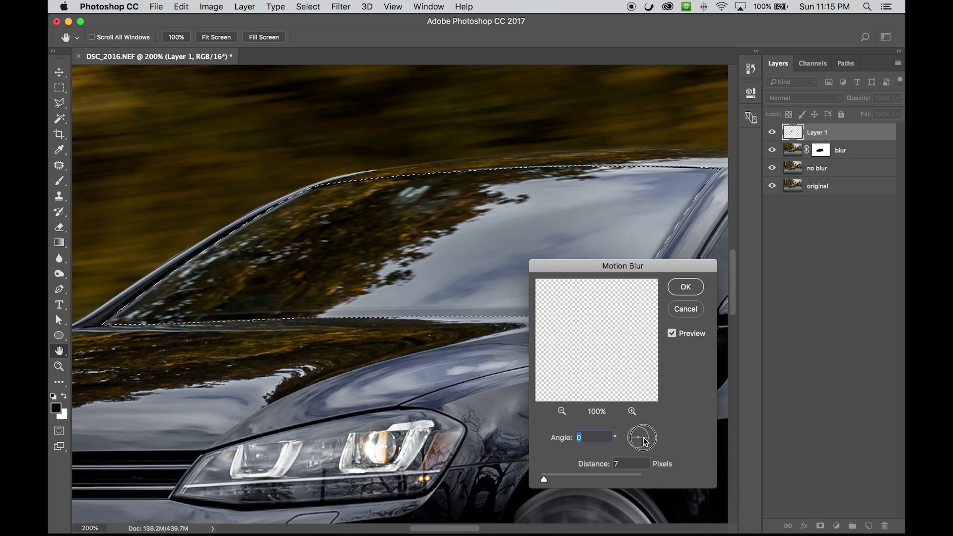
{"action": "left_click_drag", "start_coordinate": [643, 440], "coordinate": [648, 435]}
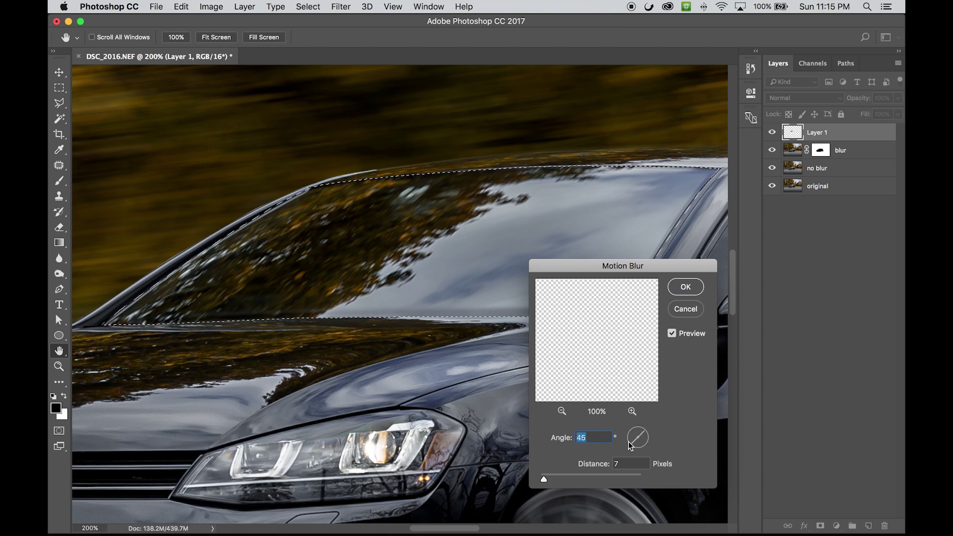
{"action": "left_click_drag", "start_coordinate": [544, 478], "coordinate": [548, 477]}
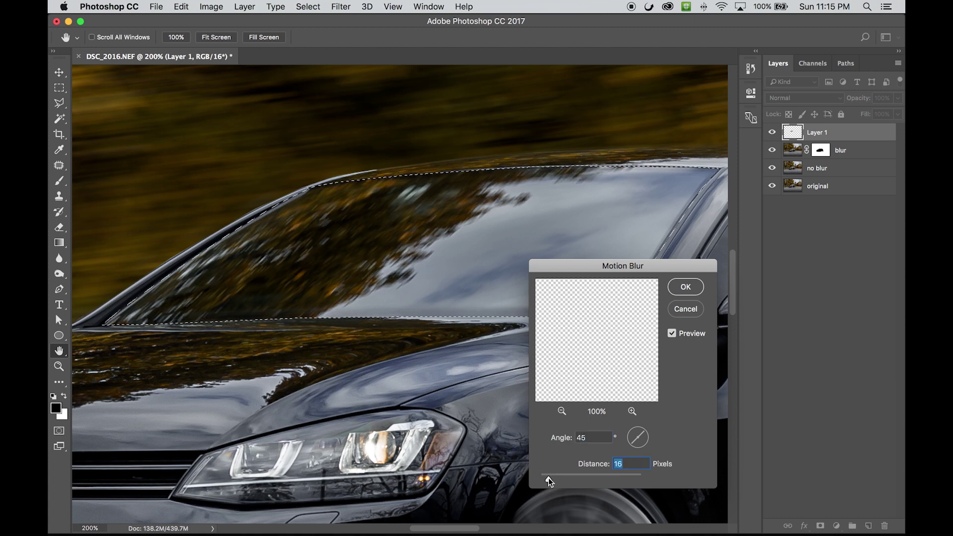
{"action": "left_click_drag", "start_coordinate": [639, 435], "coordinate": [646, 438]}
{"action": "left_click_drag", "start_coordinate": [548, 481], "coordinate": [554, 478]}
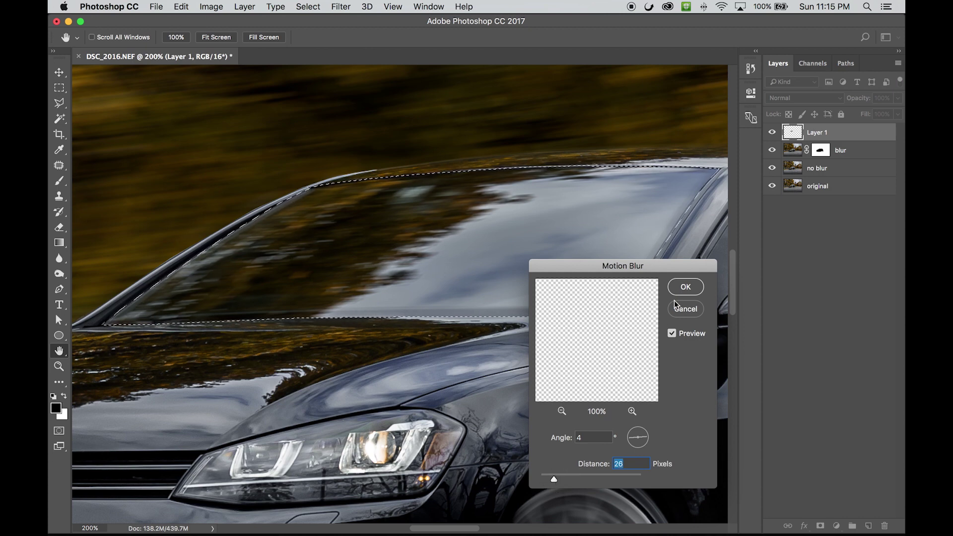
{"action": "left_click", "coordinate": [686, 289]}
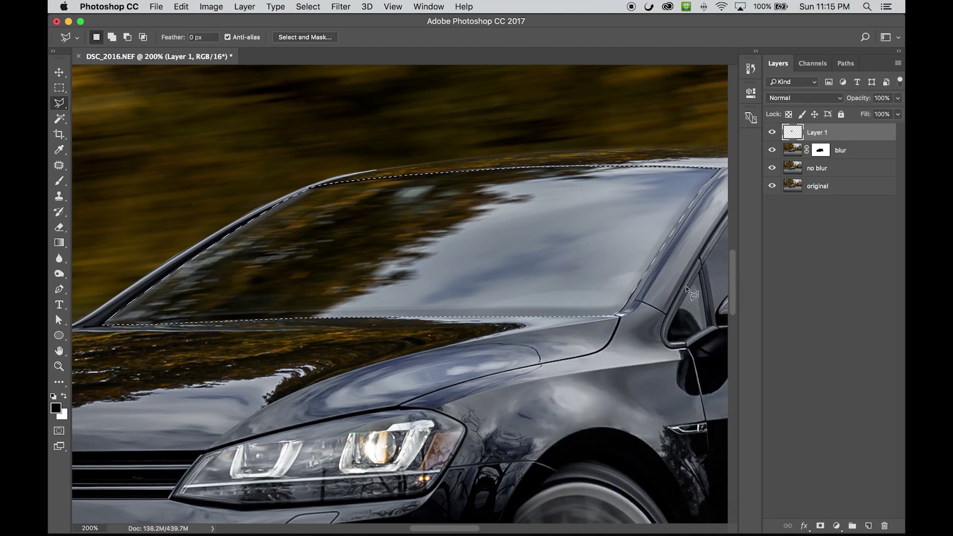
Examine the blurred windshield on the whole car and up close, and compare it with the sharp reflections on the hood
{"action": "key", "text": "super+minus"}
{"action": "key", "text": "super+minus"}
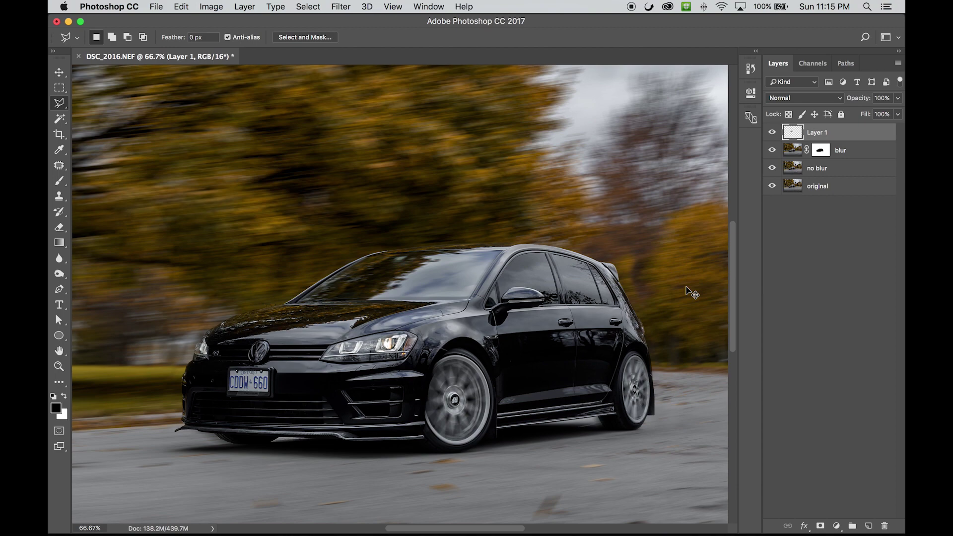
{"action": "key", "text": "super+plus"}
{"action": "key", "text": "super+plus"}
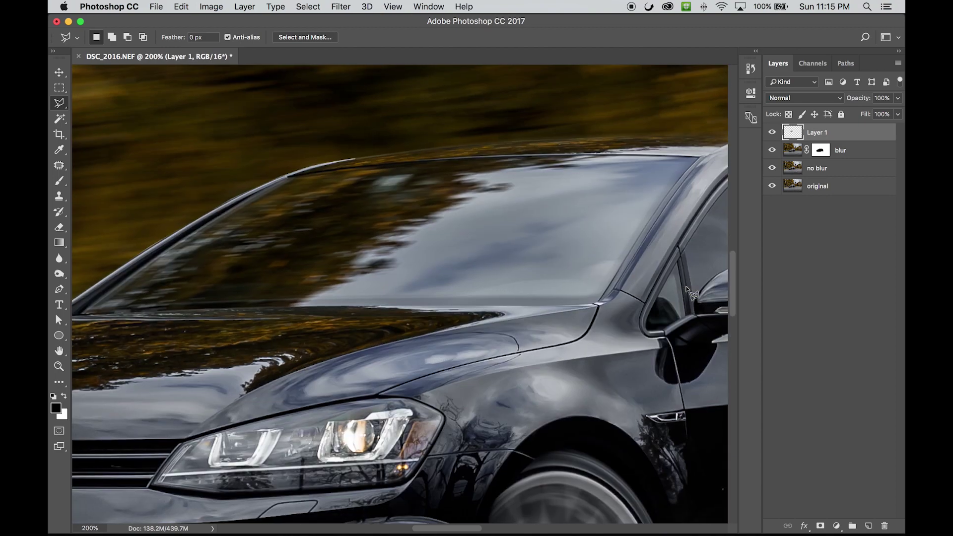
{"action": "left_click", "coordinate": [576, 240]}
{"action": "key", "text": "super+minus"}
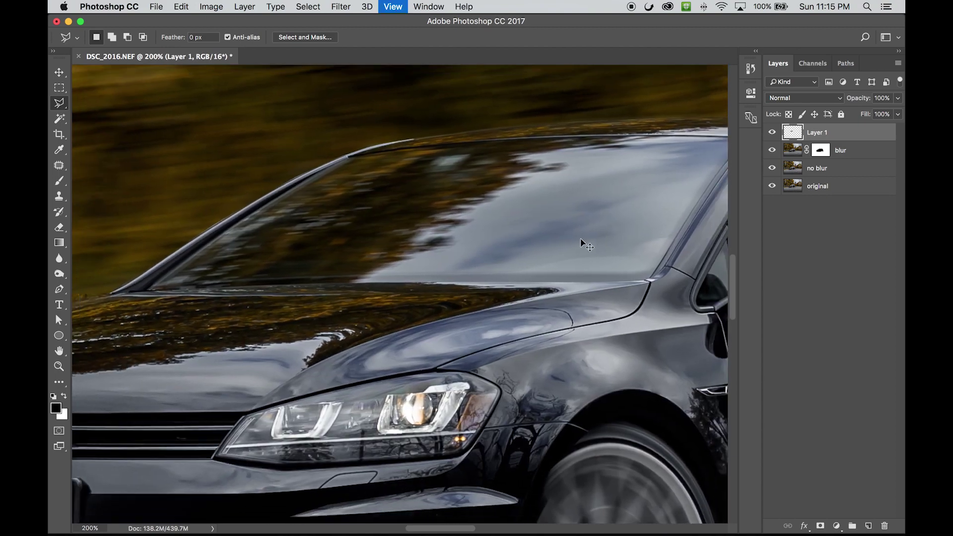
{"action": "key", "text": "super+plus"}
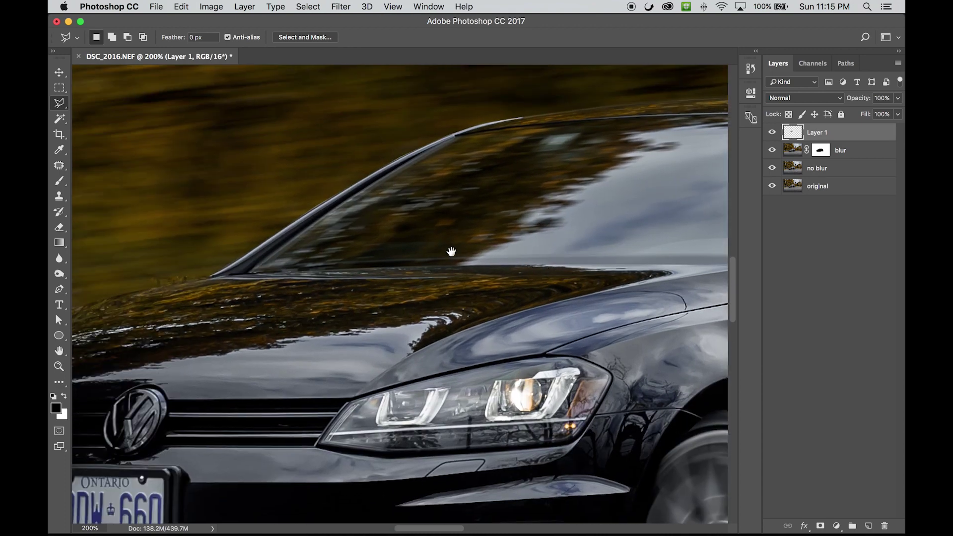
{"action": "scroll", "coordinate": [496, 268], "scroll_direction": "right", "scroll_amount": 3}
{"action": "scroll", "coordinate": [529, 310], "scroll_direction": "left", "scroll_amount": 3}
{"action": "scroll", "coordinate": [529, 309], "scroll_direction": "down", "scroll_amount": 2}
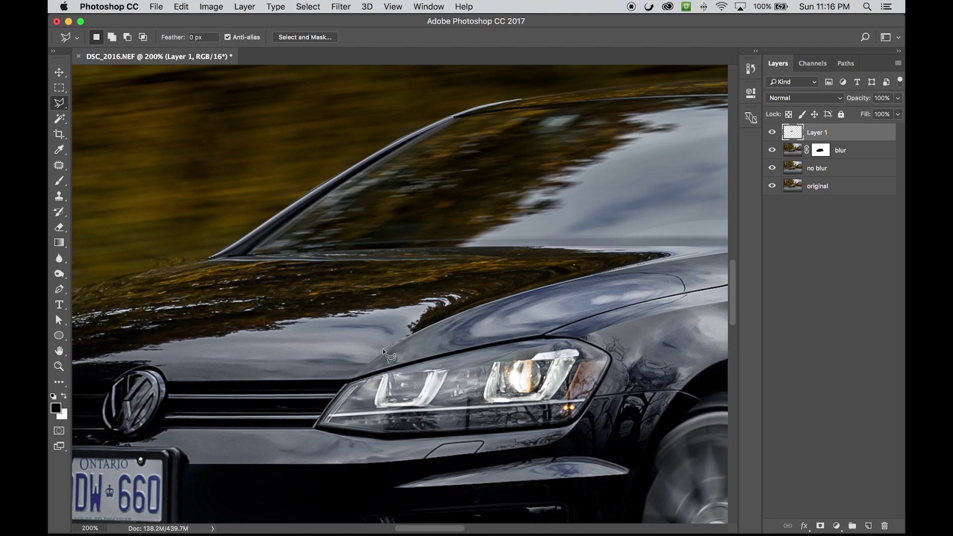
Begin a Polygonal Lasso outline of the hood from the near headlight along the grille and over the badge to the far headlight
{"action": "left_click", "coordinate": [358, 366]}
{"action": "scroll", "coordinate": [358, 366], "scroll_direction": "left", "scroll_amount": 10}
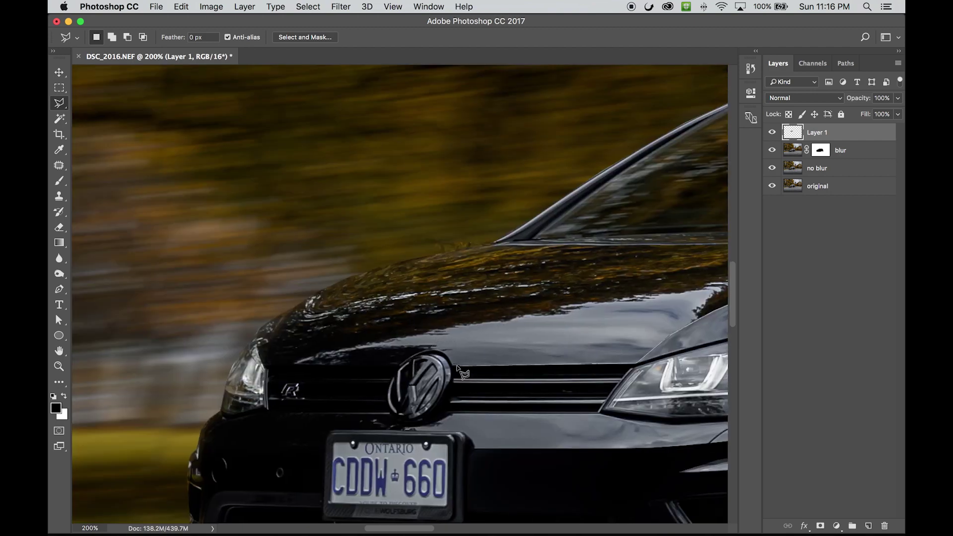
{"action": "left_click", "coordinate": [427, 351]}
{"action": "left_click", "coordinate": [411, 356]}
{"action": "left_click", "coordinate": [397, 366]}
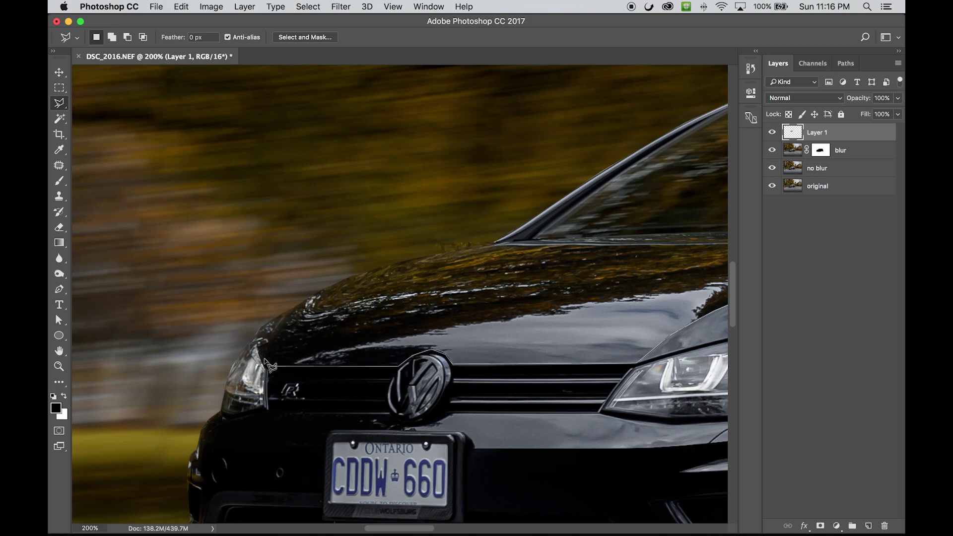
{"action": "left_click", "coordinate": [268, 366]}
{"action": "left_click", "coordinate": [258, 344]}
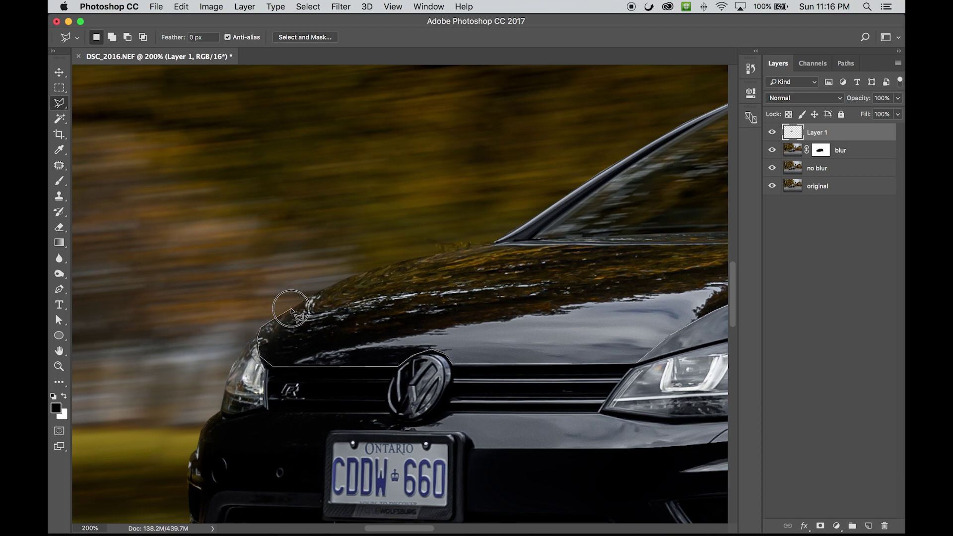
Continue the outline along the hood's far edge and the base of the windshield, and close it into a selection
{"action": "left_click", "coordinate": [315, 295]}
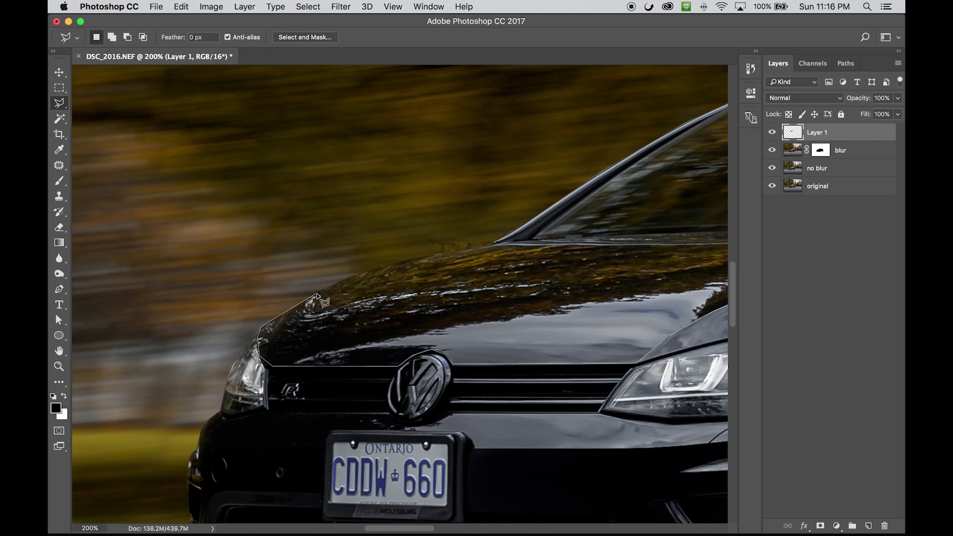
{"action": "left_click", "coordinate": [370, 271]}
{"action": "left_click", "coordinate": [486, 246]}
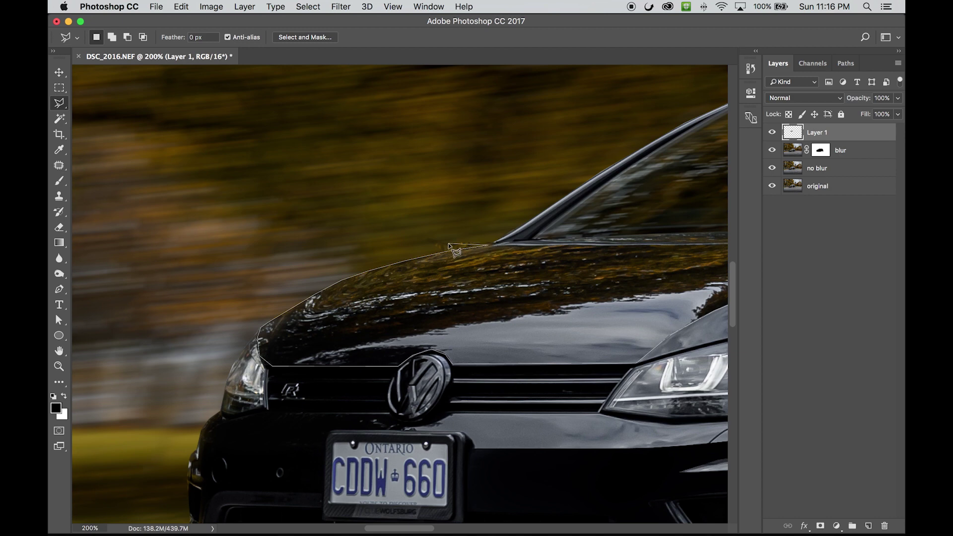
{"action": "left_click", "coordinate": [523, 241]}
{"action": "left_click", "coordinate": [549, 237]}
{"action": "scroll", "coordinate": [491, 242], "scroll_direction": "right", "scroll_amount": 5}
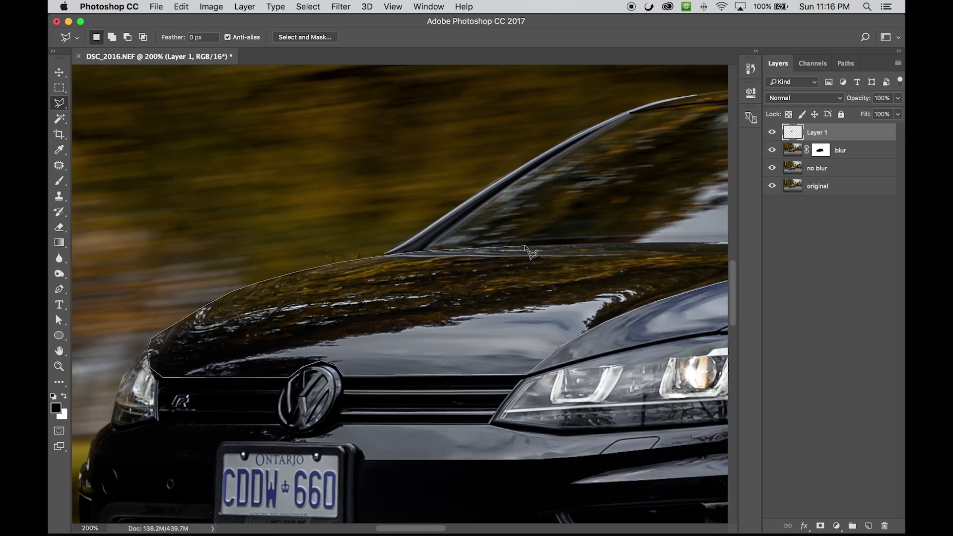
{"action": "left_click", "coordinate": [595, 251]}
{"action": "scroll", "coordinate": [547, 249], "scroll_direction": "right", "scroll_amount": 5}
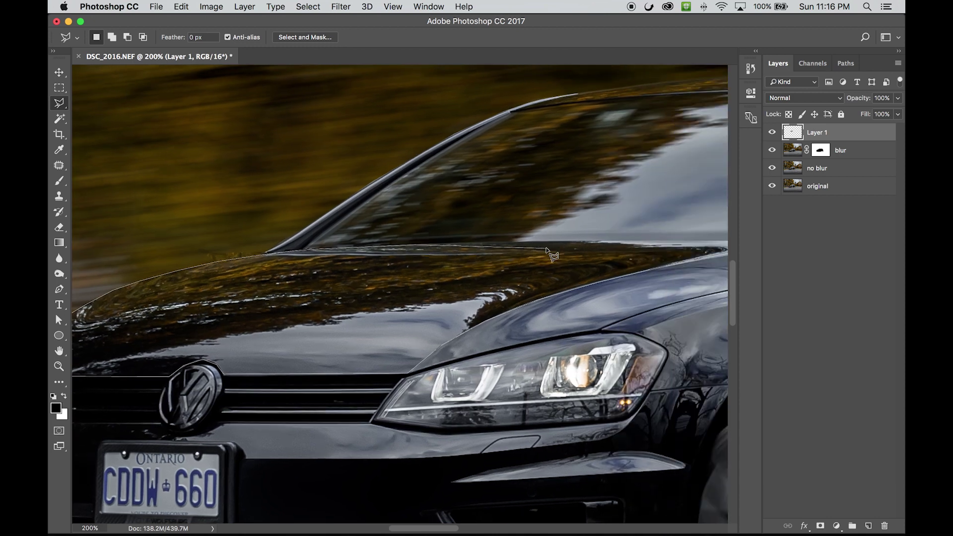
{"action": "left_click", "coordinate": [611, 242]}
{"action": "scroll", "coordinate": [540, 251], "scroll_direction": "right", "scroll_amount": 4}
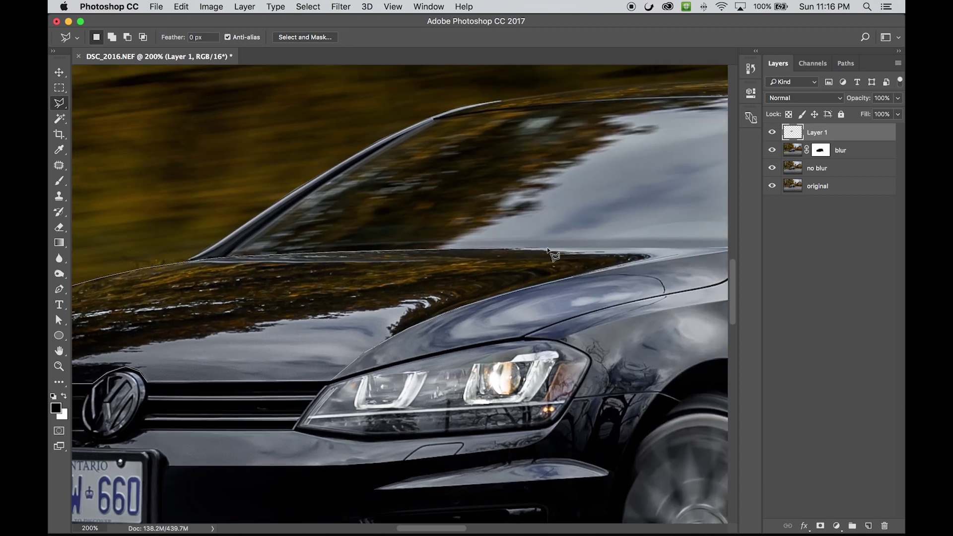
{"action": "scroll", "coordinate": [640, 251], "scroll_direction": "right", "scroll_amount": 2}
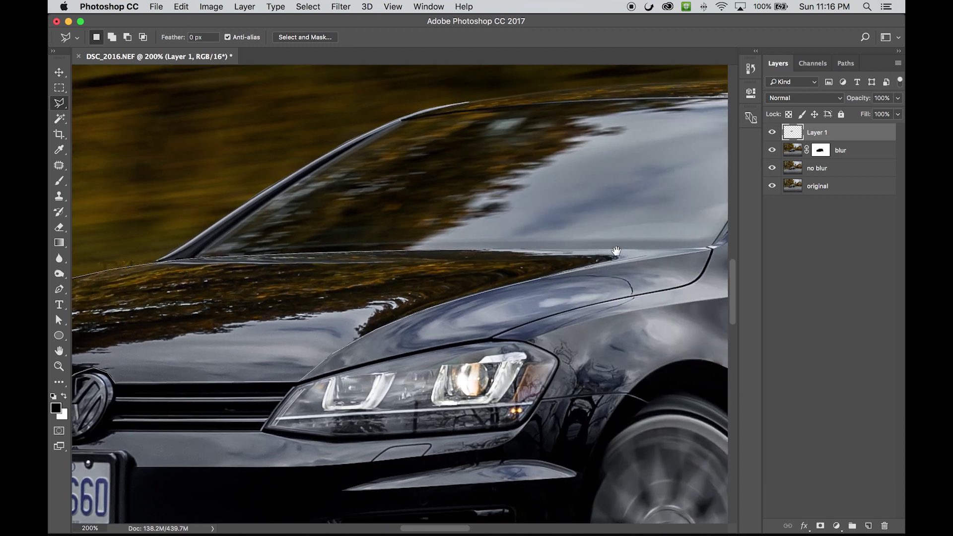
{"action": "double_click", "coordinate": [644, 252]}
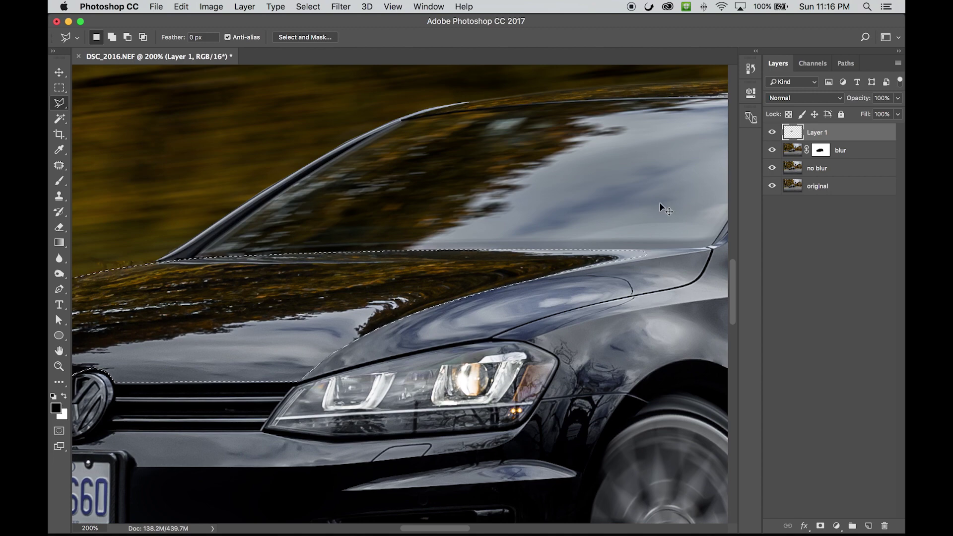
Copy the selected hood from the "no blur" layer to a new layer and place it at the top of the layer stack
{"action": "key", "text": "super+minus"}
{"action": "key", "text": "super+minus"}
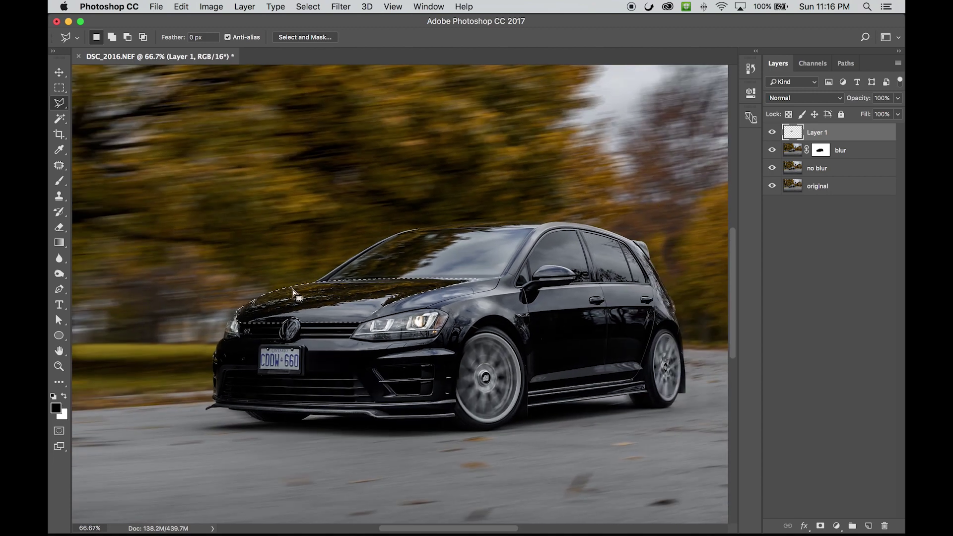
{"action": "left_click", "coordinate": [802, 174]}
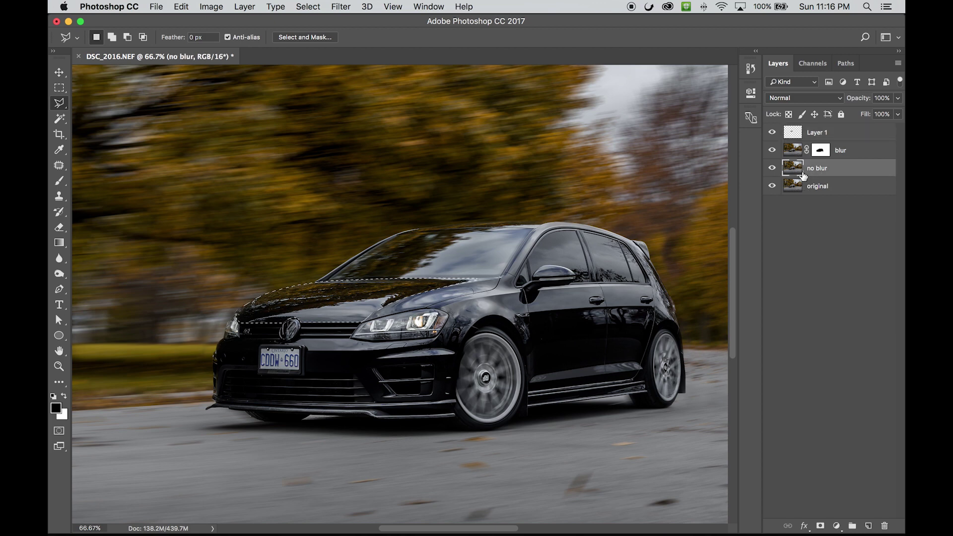
{"action": "key", "text": "super+j"}
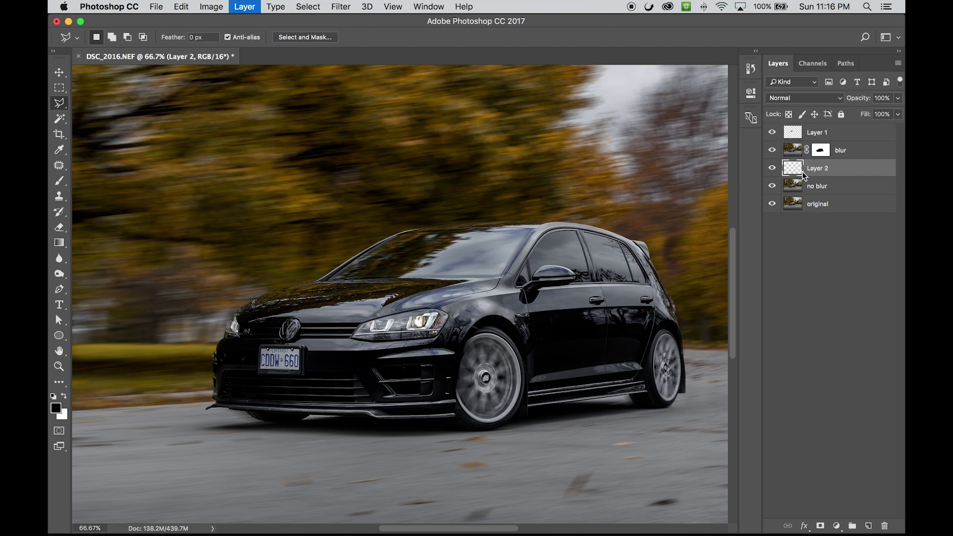
{"action": "left_click_drag", "start_coordinate": [812, 173], "coordinate": [830, 135]}
Rename the hood copy "blur hood" and the windshield copy "blur windshield"
{"action": "double_click", "coordinate": [822, 133]}
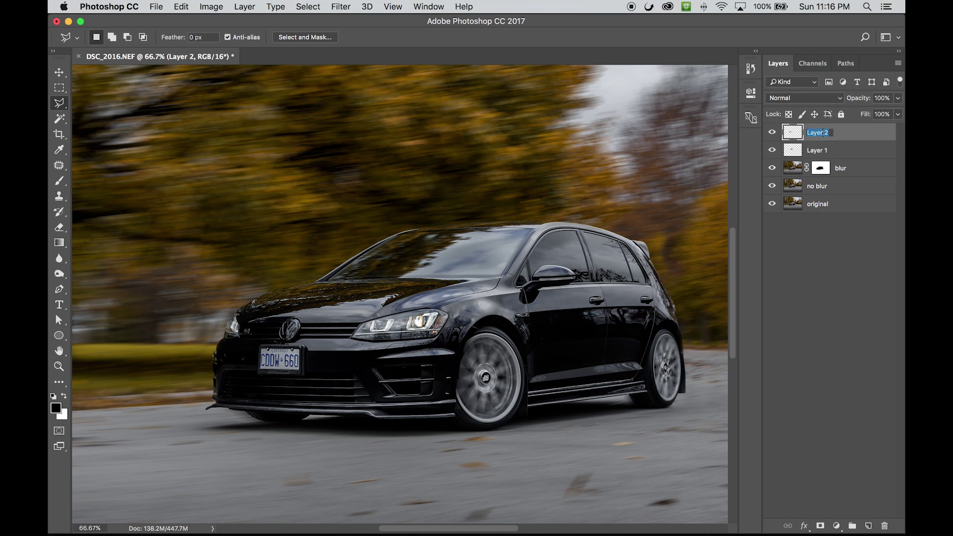
{"action": "type", "text": "blur hood"}
{"action": "key", "text": "Return"}
{"action": "double_click", "coordinate": [814, 150]}
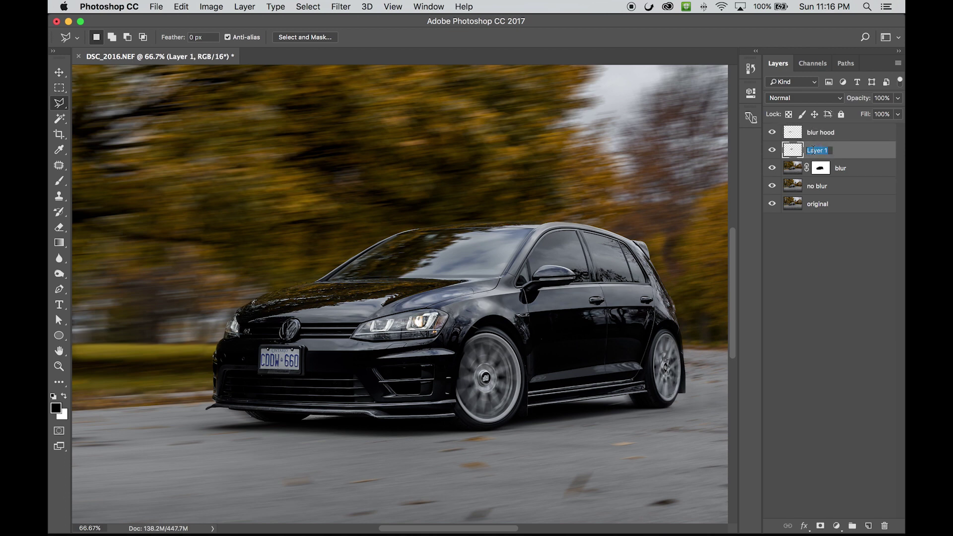
{"action": "type", "text": "b"}
{"action": "key", "text": "Return"}
Load the "blur hood" layer's outline, apply a Motion Blur with angle 4° and distance 26 pixels, and clear the selection
{"action": "left_click", "coordinate": [808, 137]}
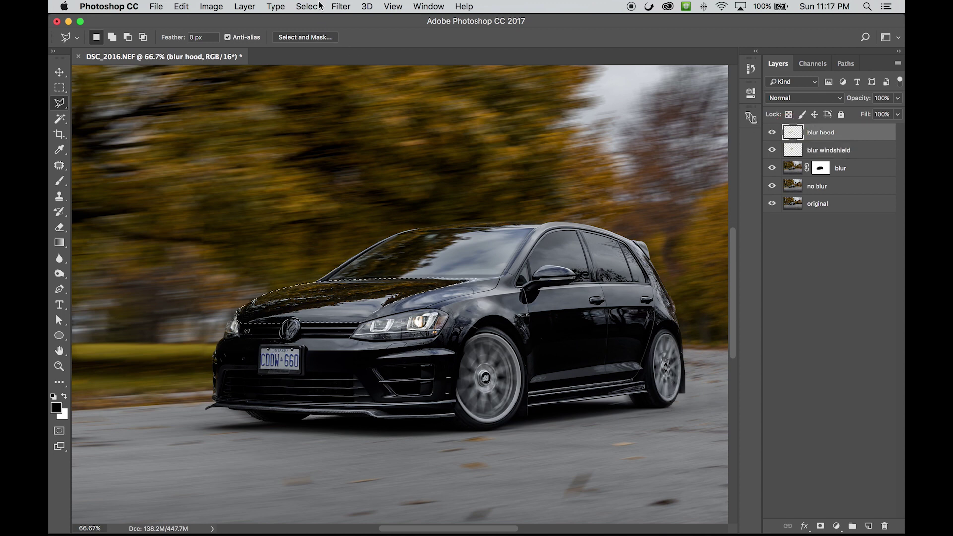
{"action": "left_click", "coordinate": [341, 7]}
{"action": "mouse_move", "coordinate": [366, 149]}
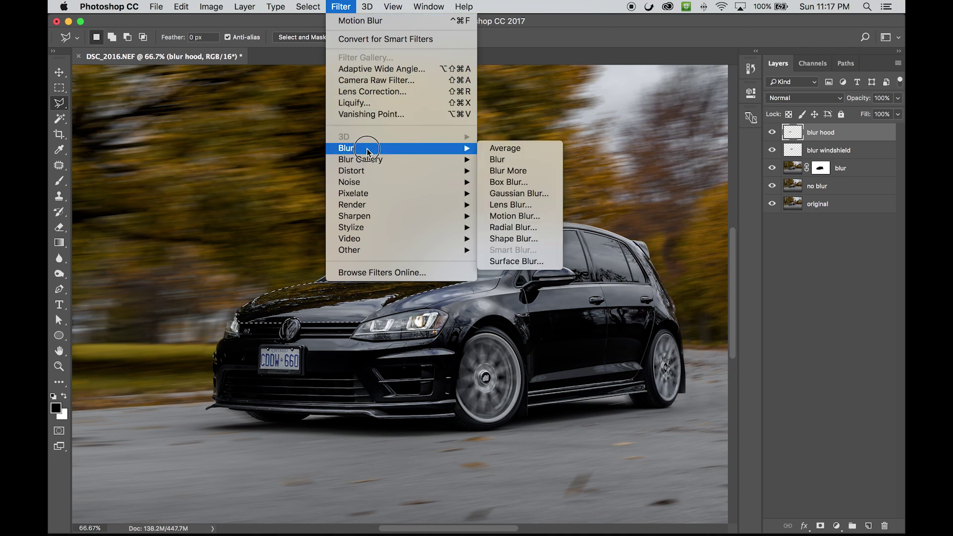
{"action": "left_click", "coordinate": [519, 217]}
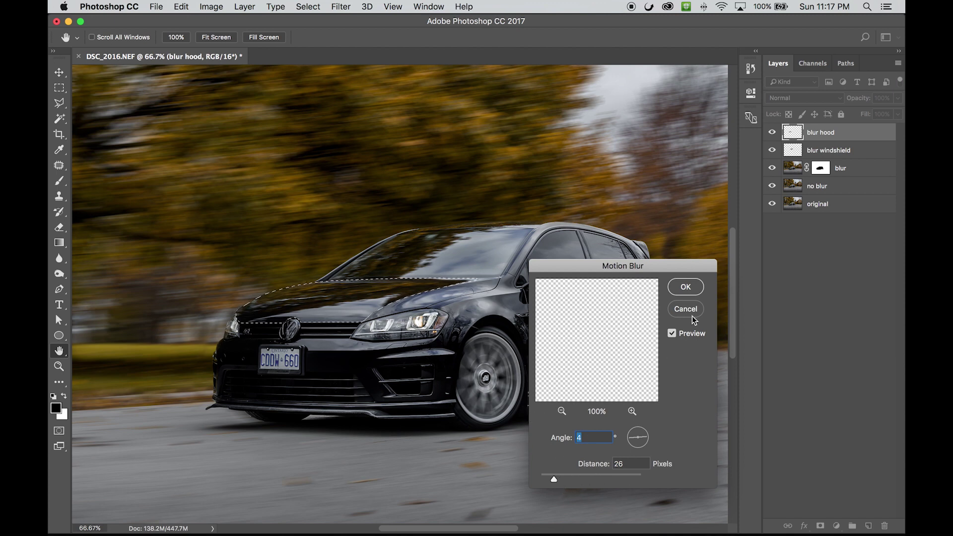
{"action": "left_click", "coordinate": [685, 288]}
{"action": "key", "text": "l"}
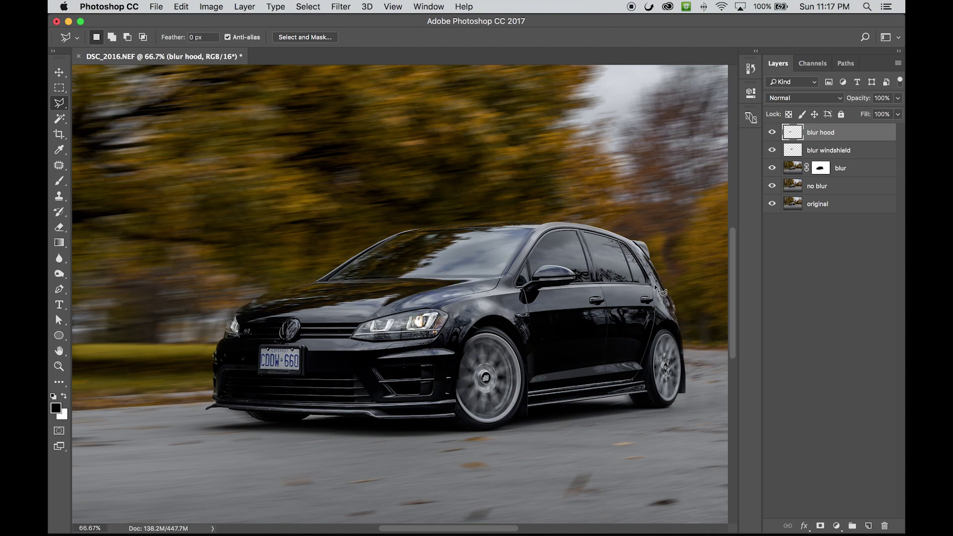
Outline the tree reflections in the lower part of the rear door window and close the outline into a selection
{"action": "key", "text": "super+equal"}
{"action": "key", "text": "super+equal"}
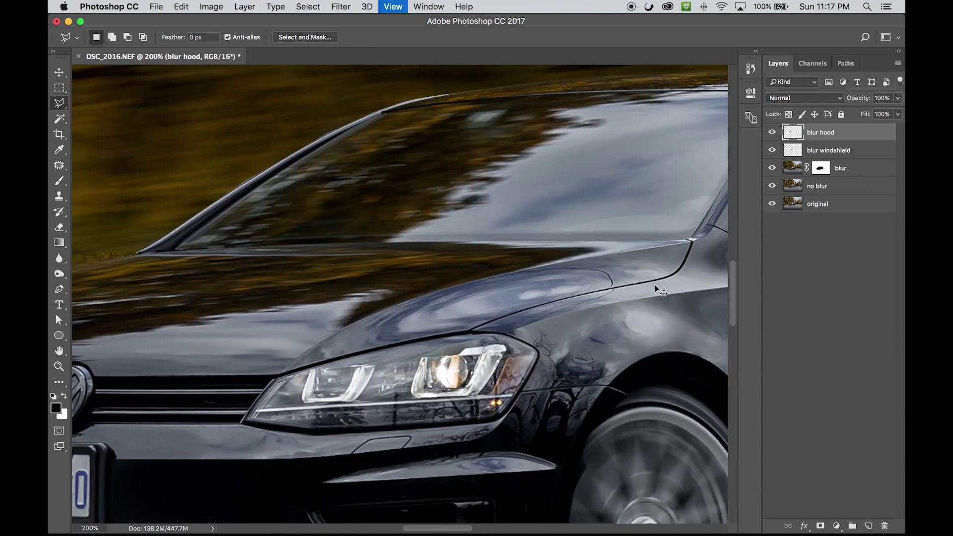
{"action": "scroll", "coordinate": [358, 307], "scroll_direction": "right", "scroll_amount": 2}
{"action": "scroll", "coordinate": [358, 308], "scroll_direction": "right", "scroll_amount": 10}
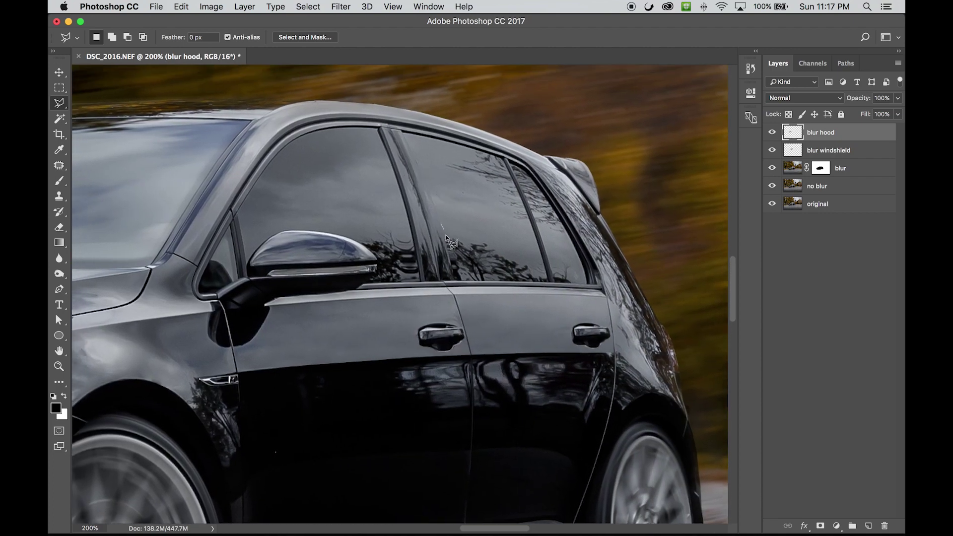
{"action": "left_click", "coordinate": [454, 282]}
{"action": "left_click", "coordinate": [548, 282]}
{"action": "left_click", "coordinate": [530, 221]}
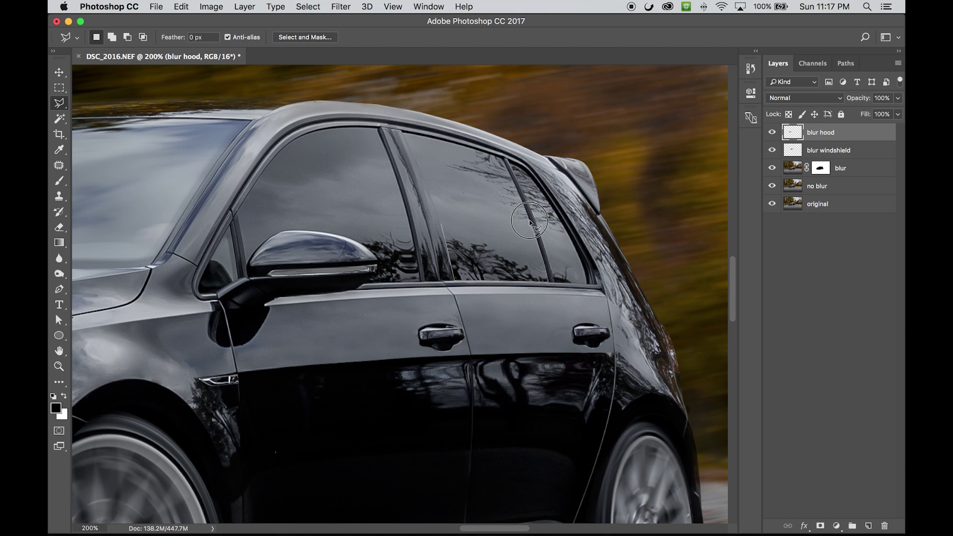
{"action": "double_click", "coordinate": [443, 213]}
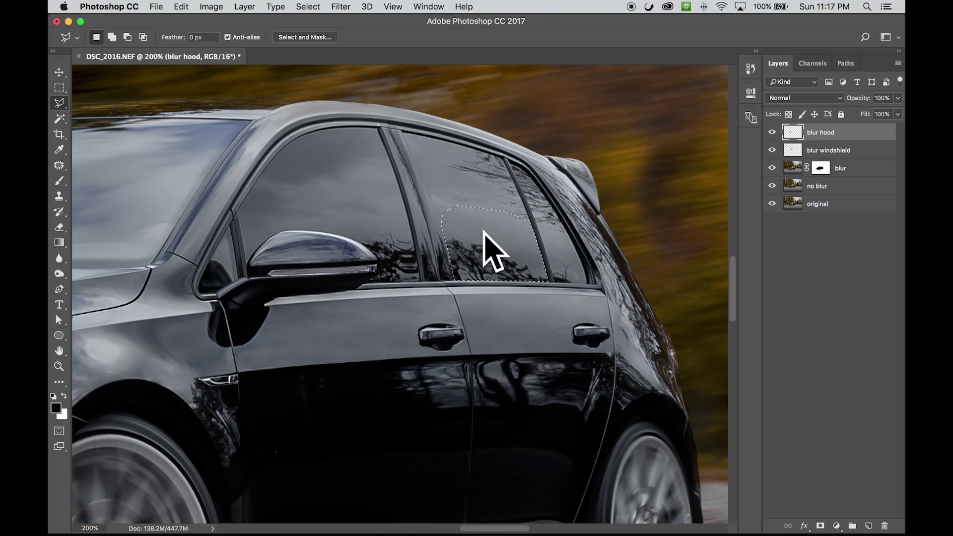
Copy the selected window area from the "no blur" layer to a layer named "side window" at the top of the layer stack
{"action": "left_click", "coordinate": [792, 171]}
{"action": "left_click", "coordinate": [792, 185]}
{"action": "key", "text": "alt+bracketleft"}
{"action": "key", "text": "alt+bracketright"}
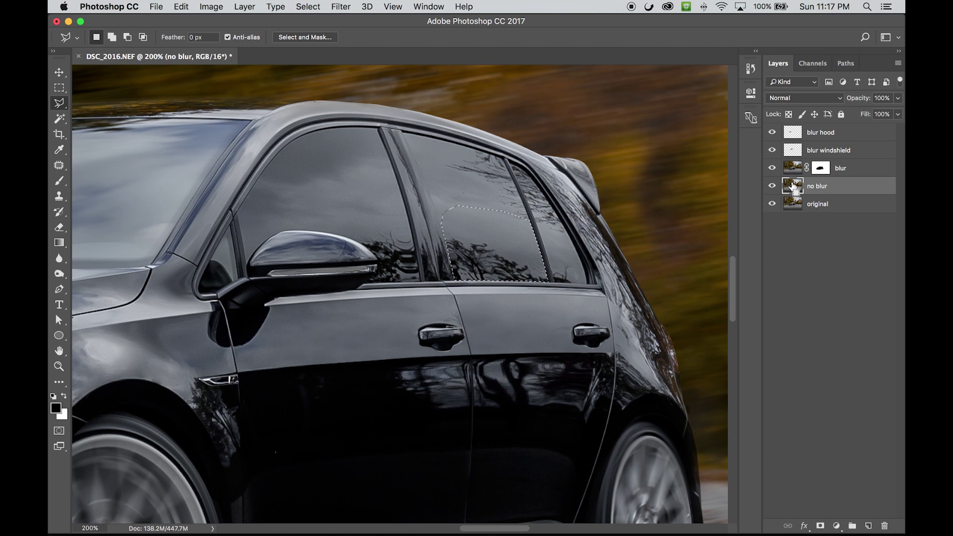
{"action": "key", "text": "super+j"}
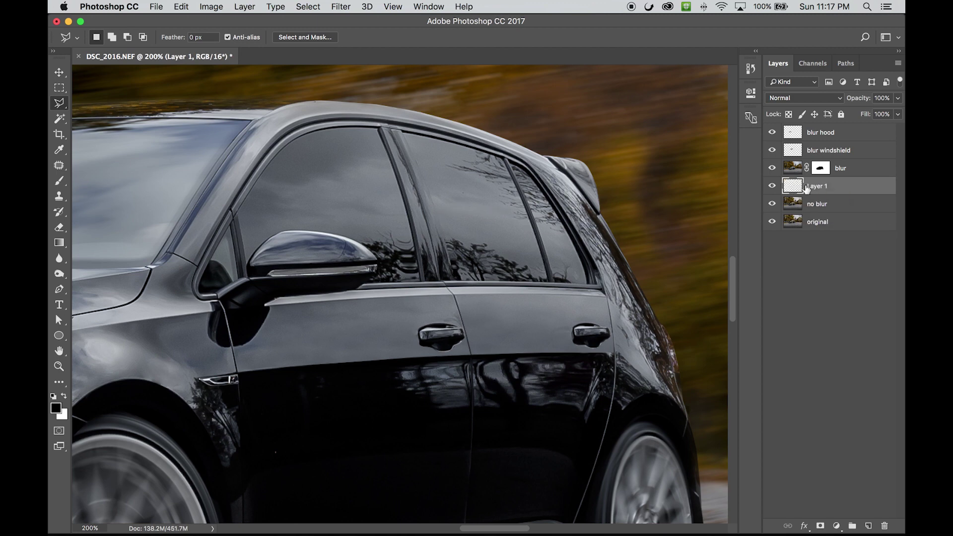
{"action": "left_click_drag", "start_coordinate": [807, 189], "coordinate": [817, 134]}
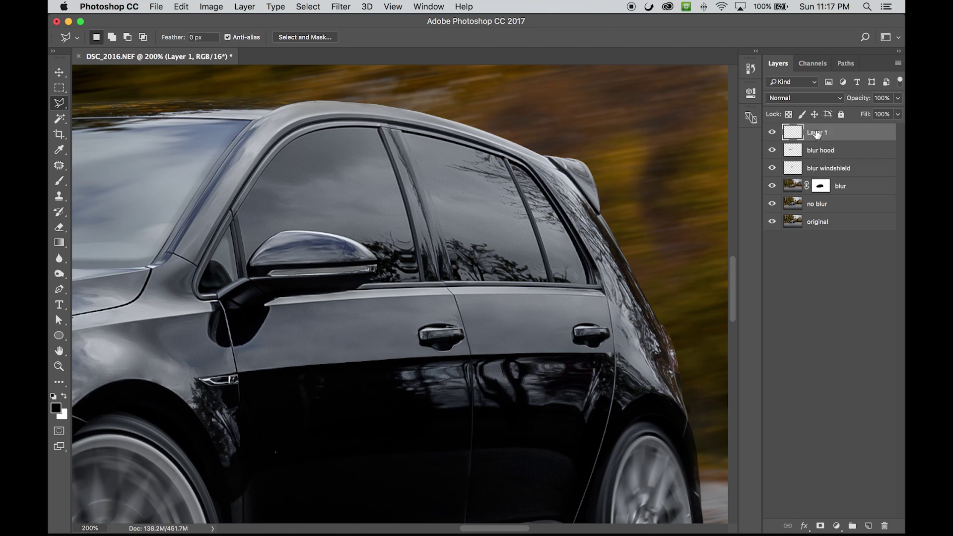
{"action": "type", "text": "side window"}
{"action": "left_click", "coordinate": [851, 135]}
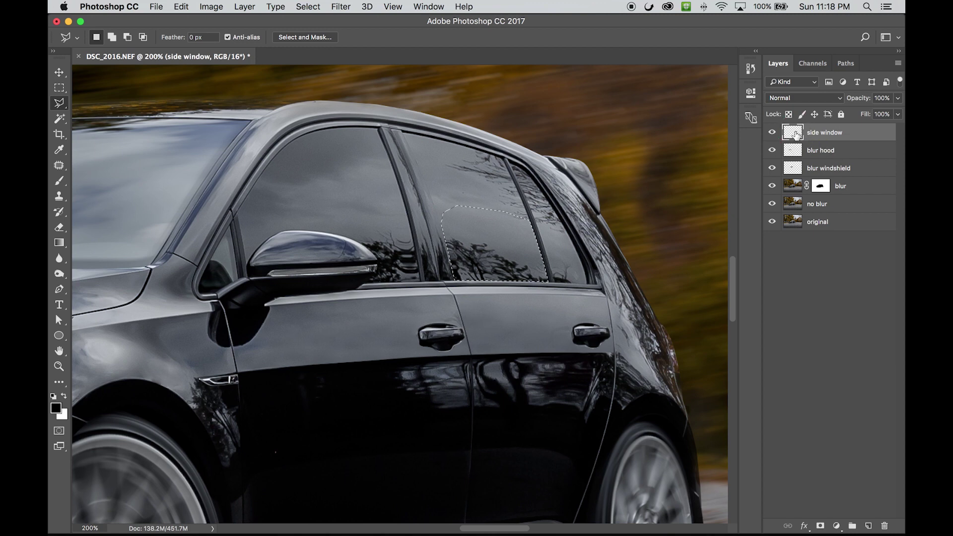
Load the "side window" layer's outline, reapply the last Motion Blur to it, and clear the selection
{"action": "left_click", "coordinate": [308, 7]}
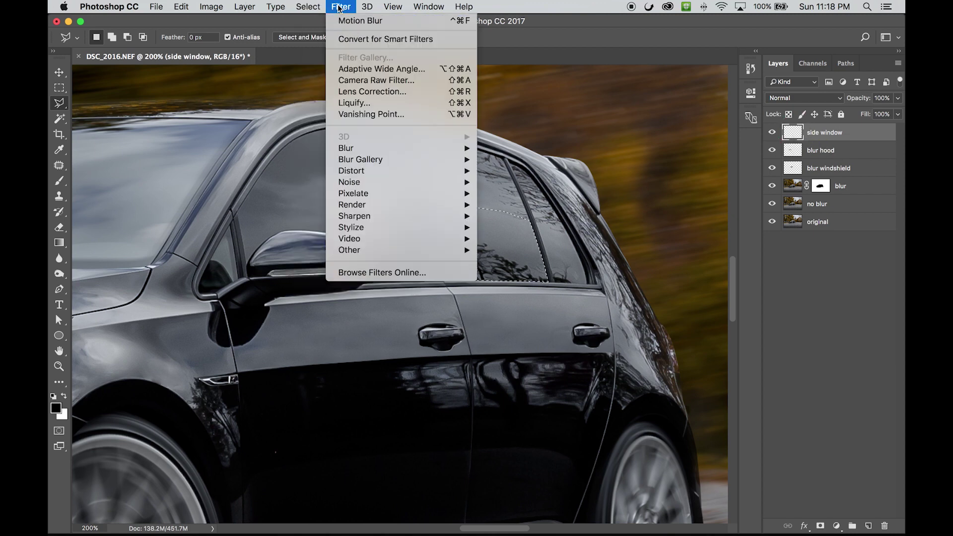
{"action": "left_click", "coordinate": [340, 21]}
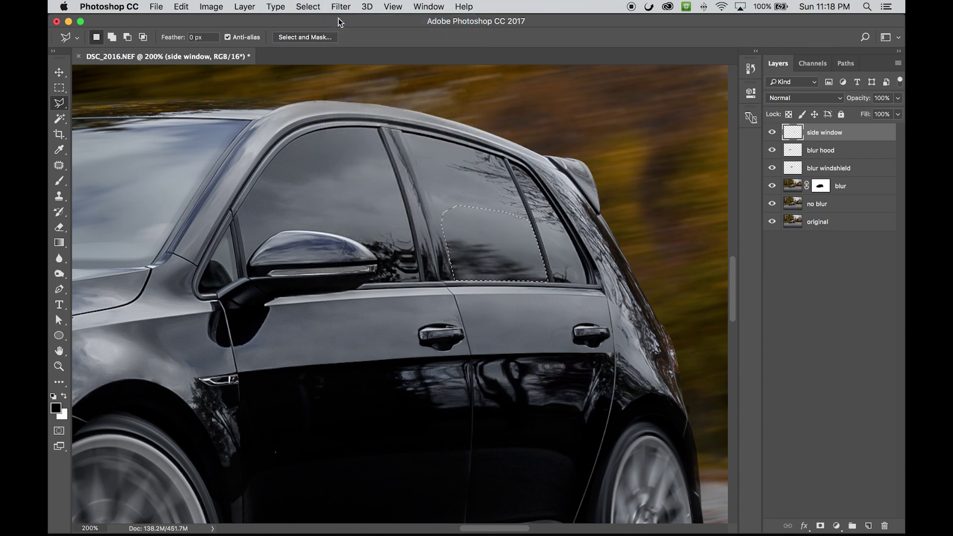
{"action": "key", "text": "super+minus"}
{"action": "key", "text": "super+minus"}
{"action": "key", "text": "super+minus"}
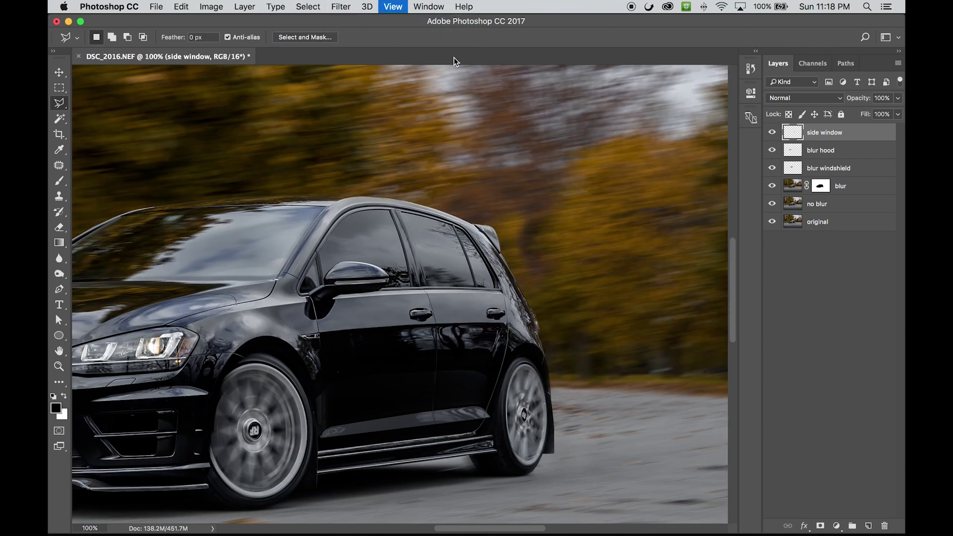
Outline the reflections across the two side doors below the handles and close the outline into a selection
{"action": "key", "text": "super+plus"}
{"action": "key", "text": "super+plus"}
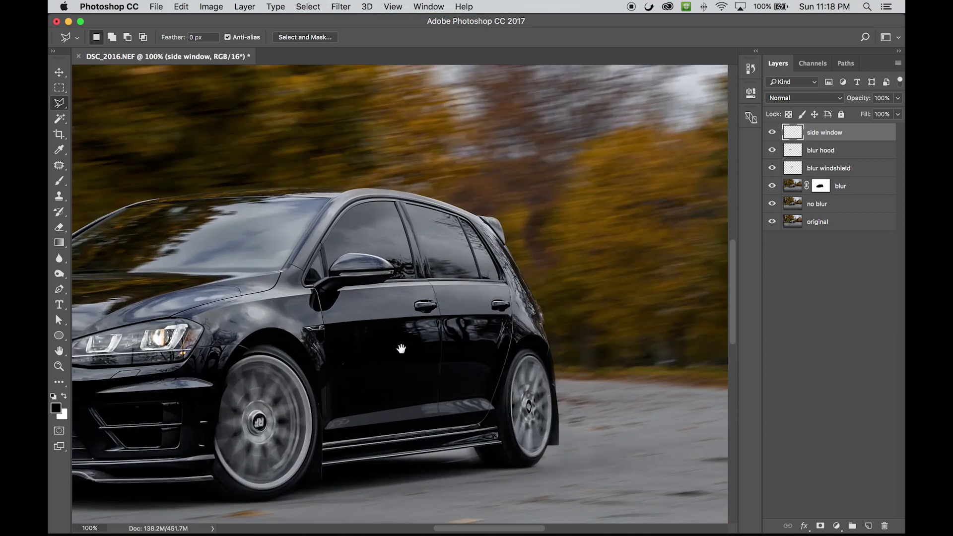
{"action": "scroll", "coordinate": [404, 334], "scroll_direction": "down", "scroll_amount": 2}
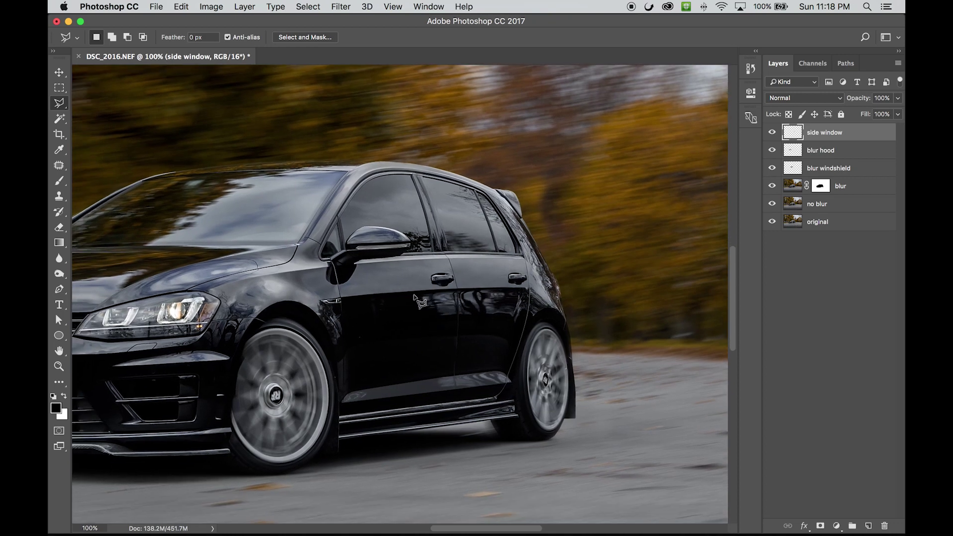
{"action": "left_click", "coordinate": [526, 293]}
{"action": "left_click", "coordinate": [523, 318]}
{"action": "left_click", "coordinate": [457, 317]}
{"action": "left_click", "coordinate": [415, 308]}
Copy the selected door area from the "no blur" layer to a layer named "side of car" at the top of the layer stack
{"action": "left_click", "coordinate": [796, 208]}
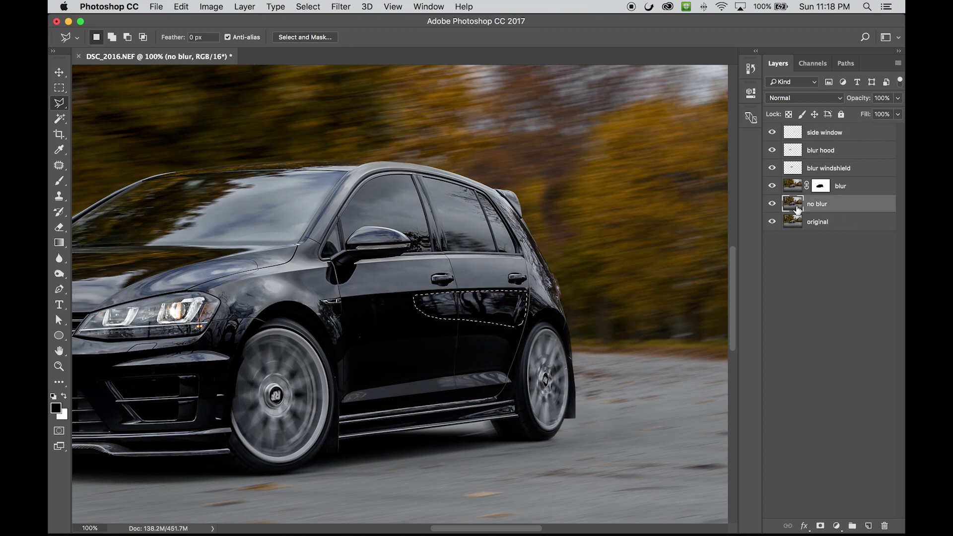
{"action": "key", "text": "super+j"}
{"action": "left_click_drag", "start_coordinate": [796, 207], "coordinate": [826, 134]}
{"action": "double_click", "coordinate": [825, 133]}
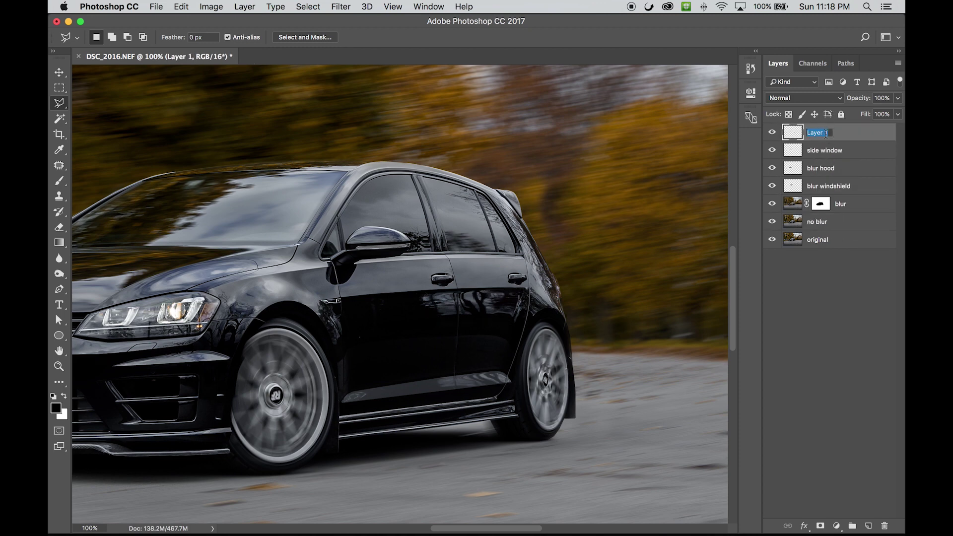
{"action": "type", "text": "side of car"}
{"action": "key", "text": "Return"}
Reapply the last Motion Blur to the "side of car" layer and check the result on the whole image
{"action": "left_click", "coordinate": [341, 6]}
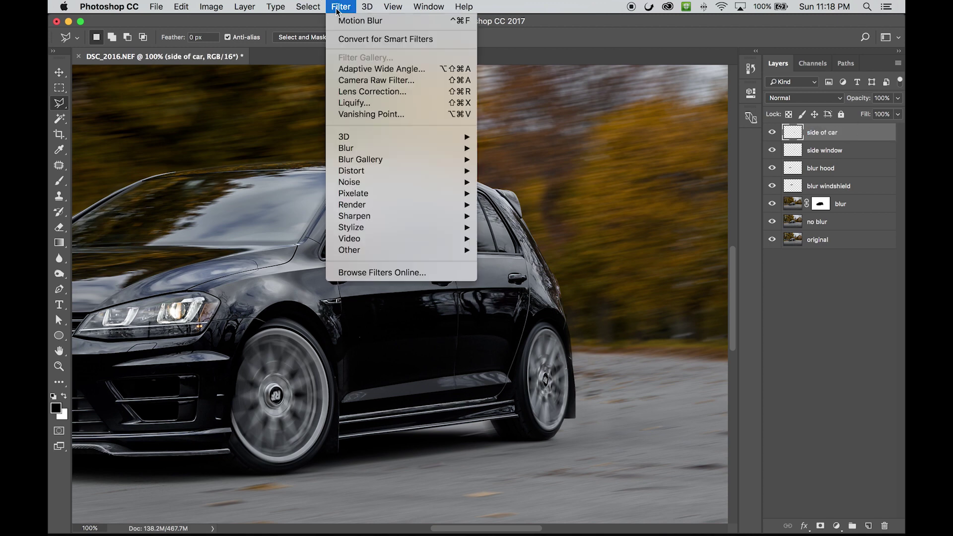
{"action": "left_click", "coordinate": [342, 19]}
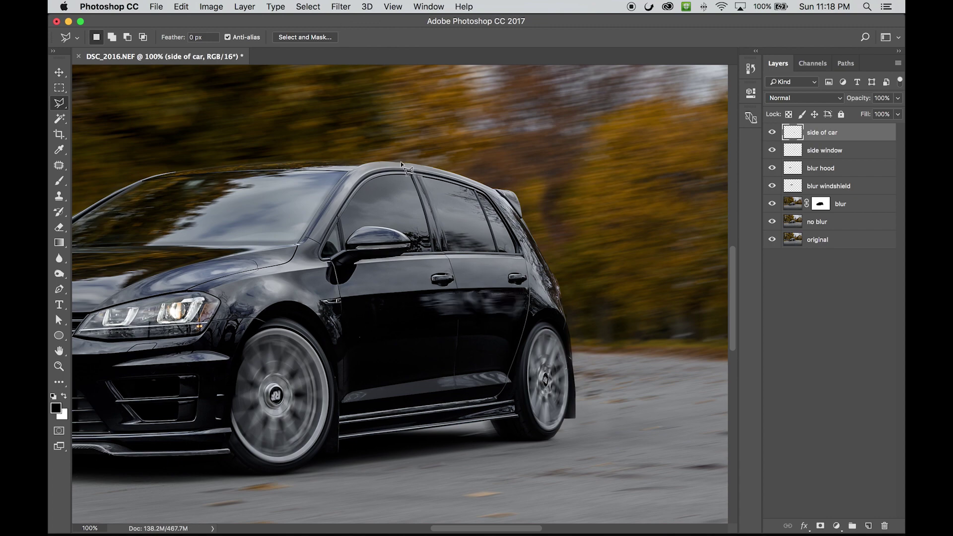
{"action": "key", "text": "super+minus"}
{"action": "key", "text": "super+minus"}
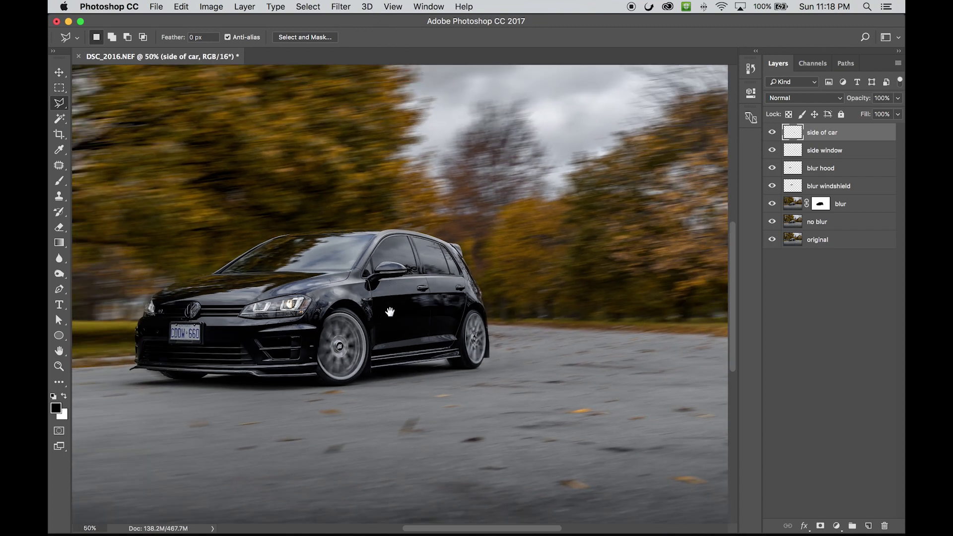
{"action": "left_click_drag", "start_coordinate": [389, 311], "coordinate": [426, 315]}
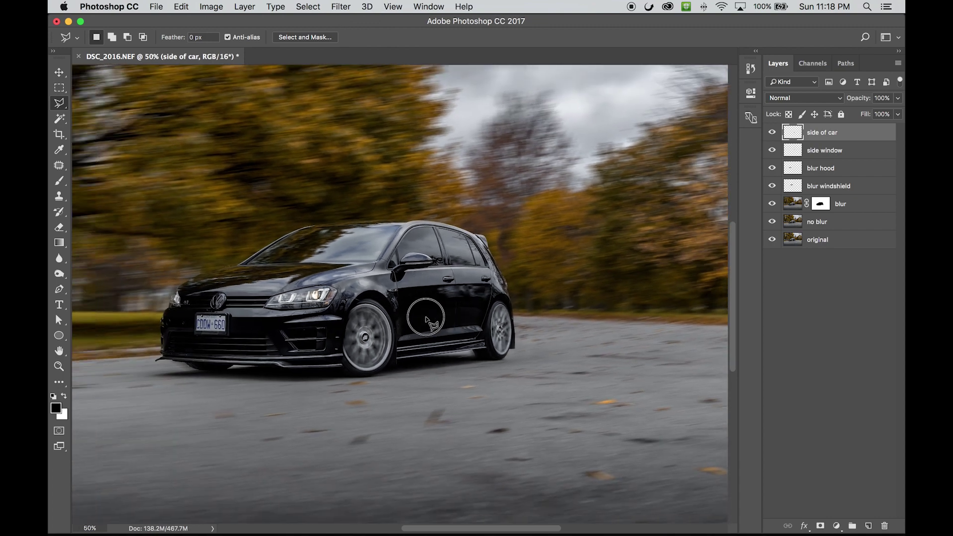
{"action": "key", "text": "super+minus"}
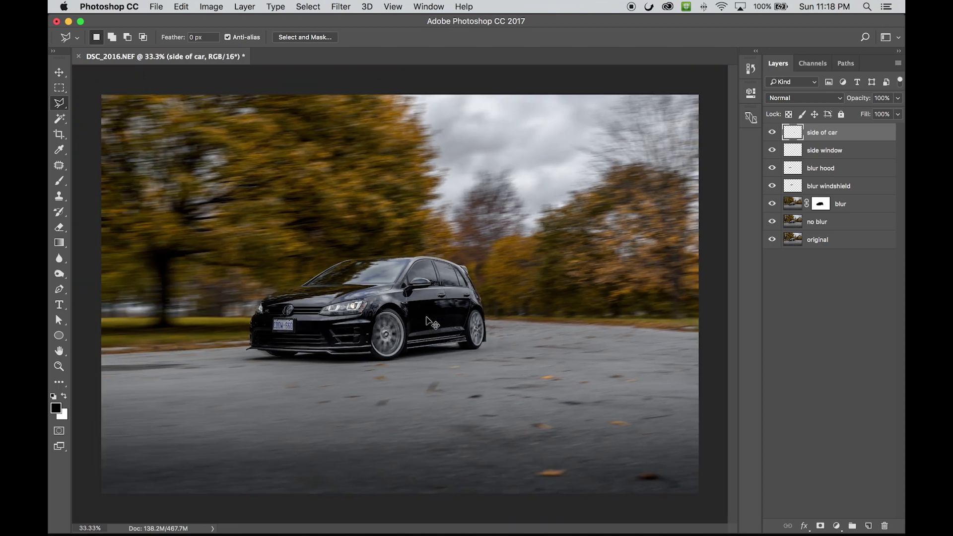
{"action": "key", "text": "super+plus"}
{"action": "key", "text": "super+plus"}
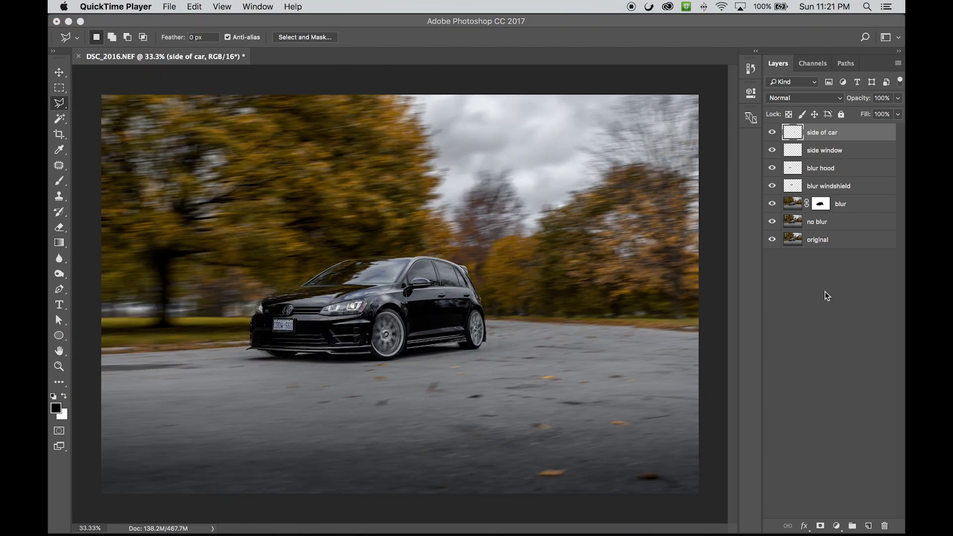